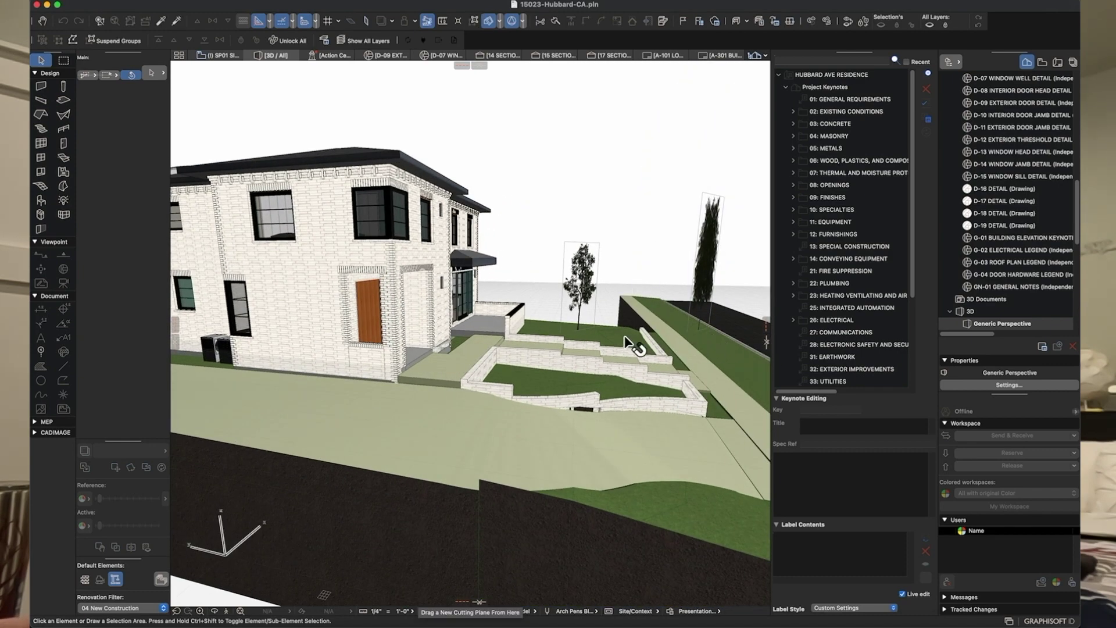
Step: Cut the 3D model with a vertical cutting plane through the house to expose the basement foundation wall and footing
drag(767, 343, 407, 286)
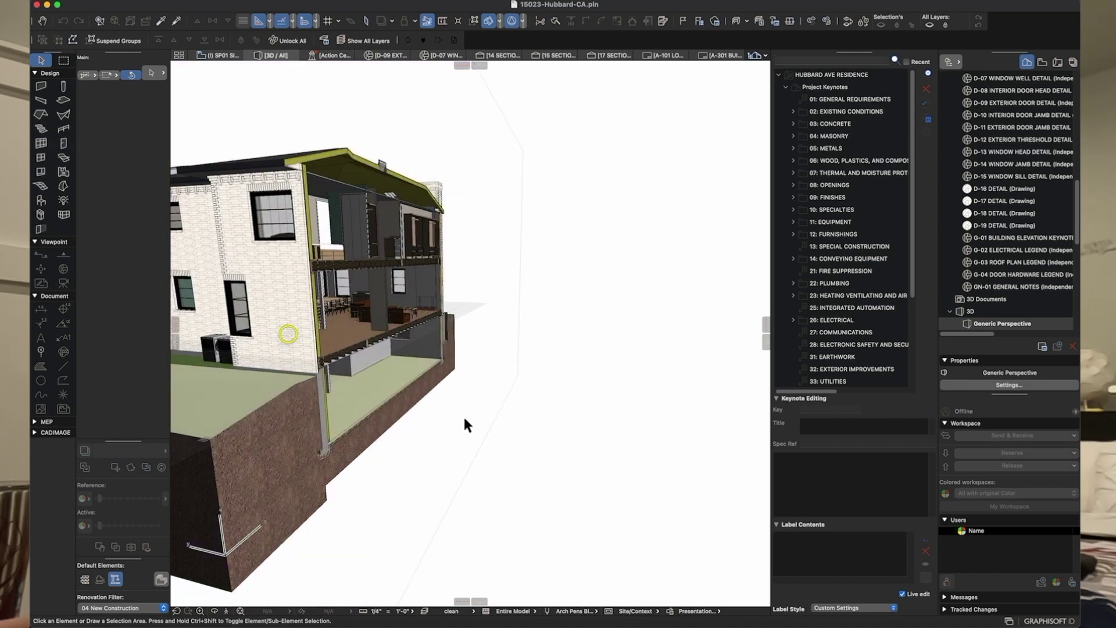
shift+middle_drag(334, 402, 407, 334)
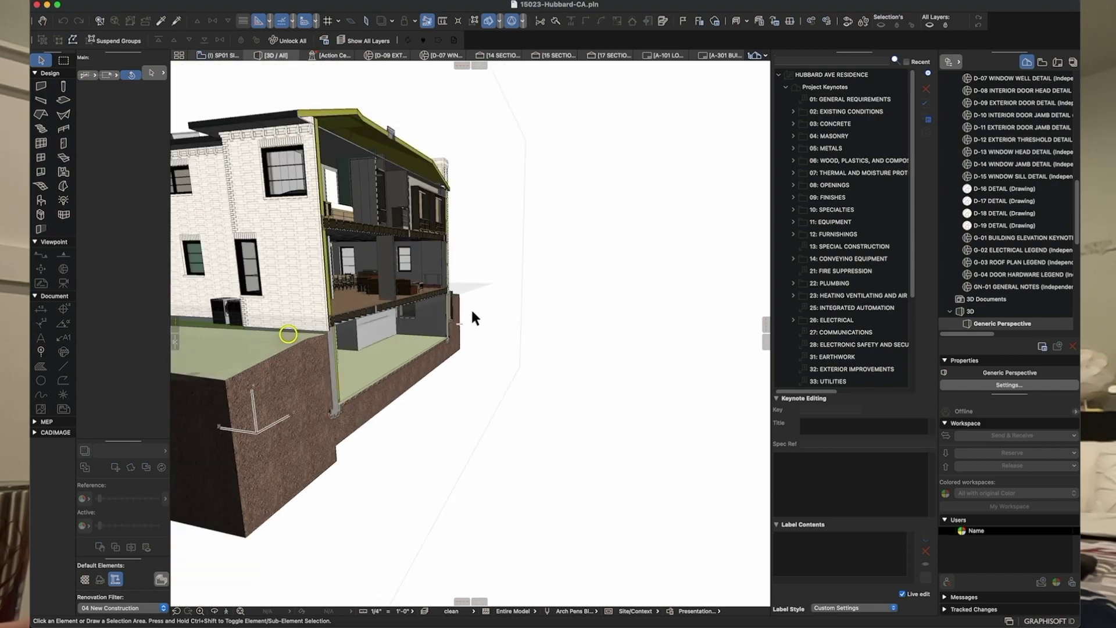
shift+middle_drag(560, 380, 521, 325)
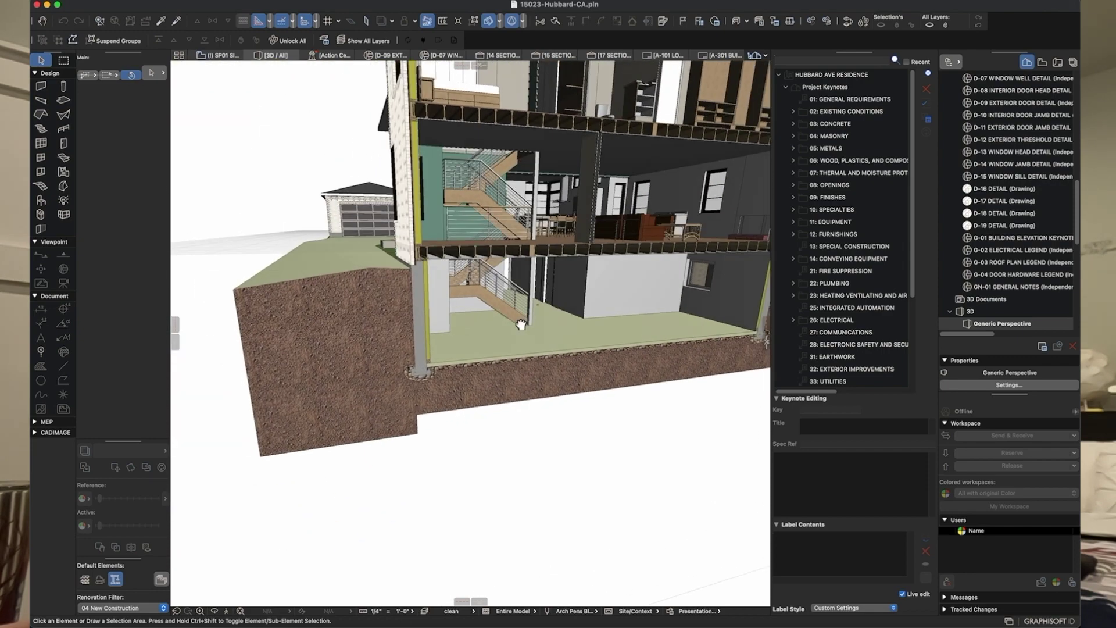
scroll(465, 302, up, 5)
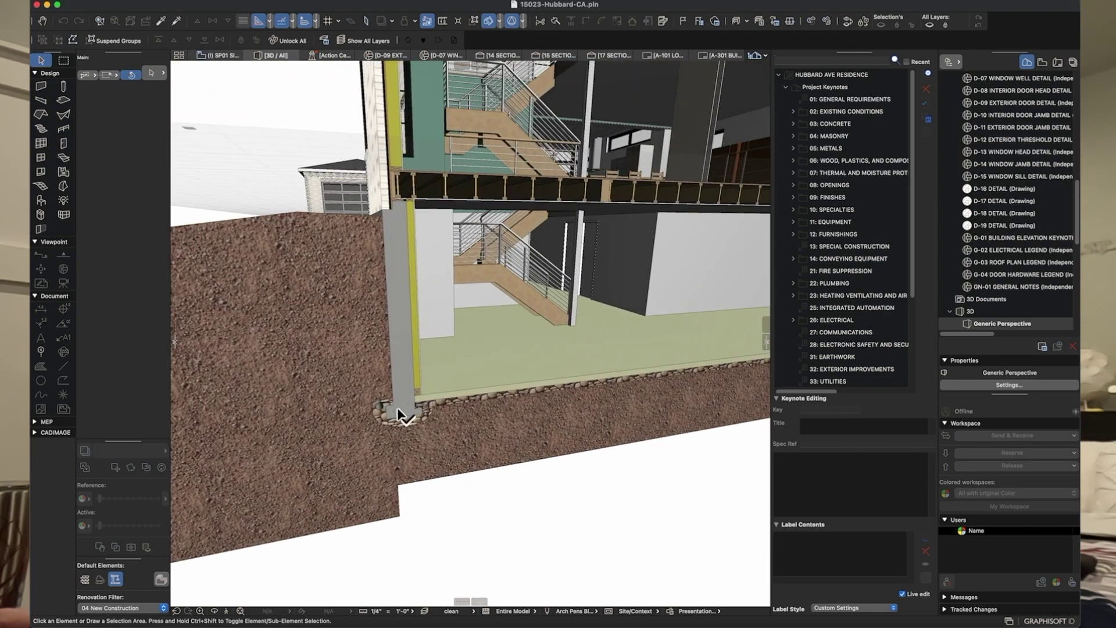
scroll(399, 407, up, 3)
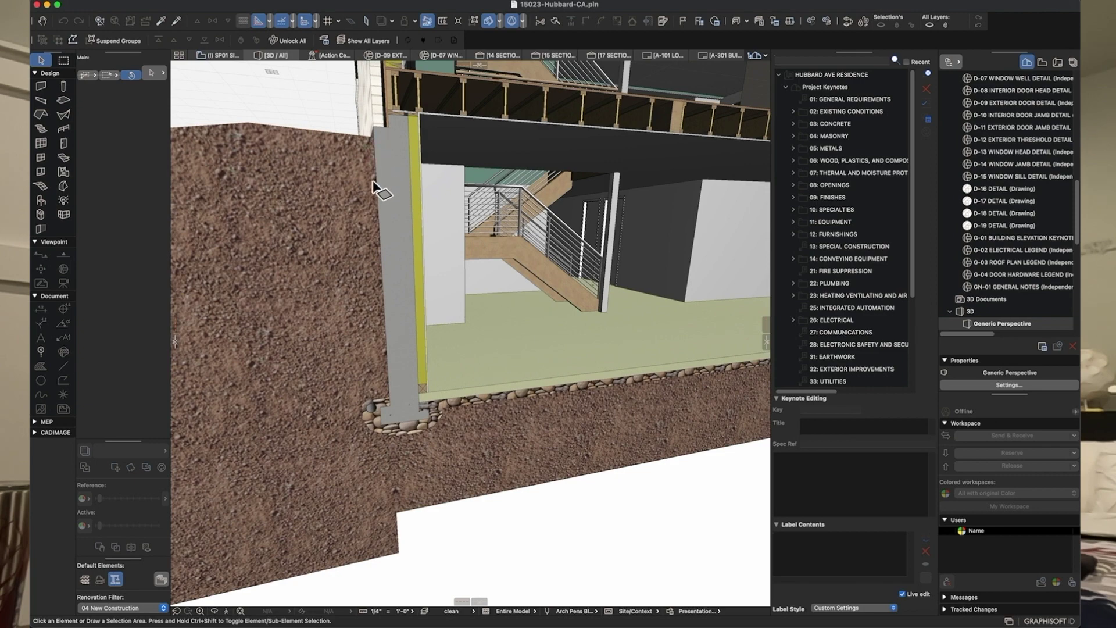
Step: Examine the profiled footing with its gravel bed and drain pipe beneath the foundation wall
click(381, 404)
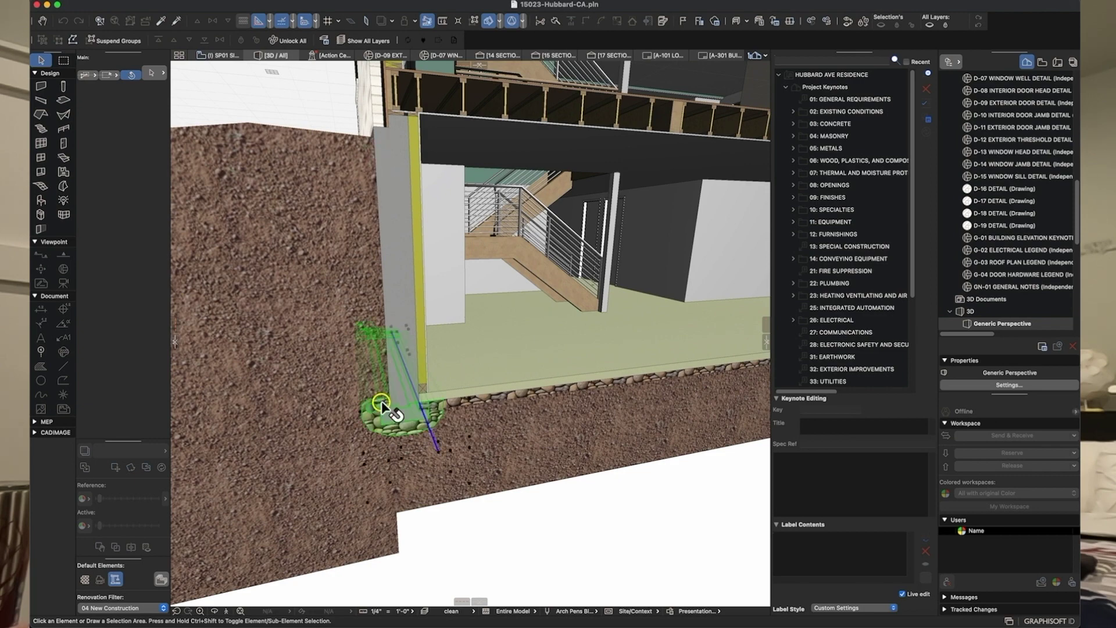
click(409, 436)
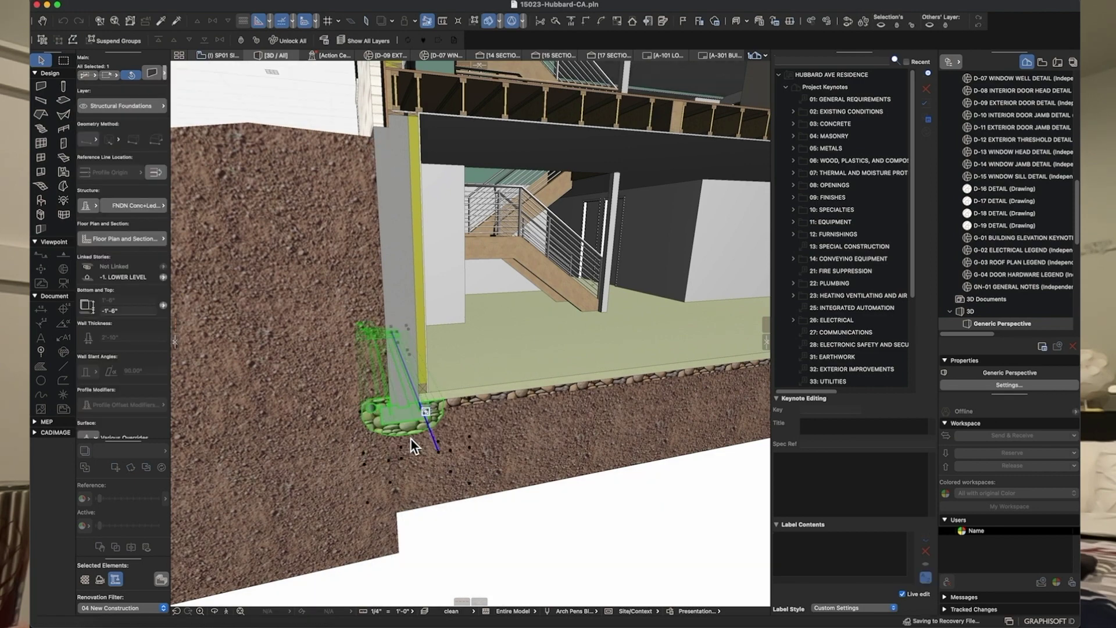
scroll(391, 432, up, 5)
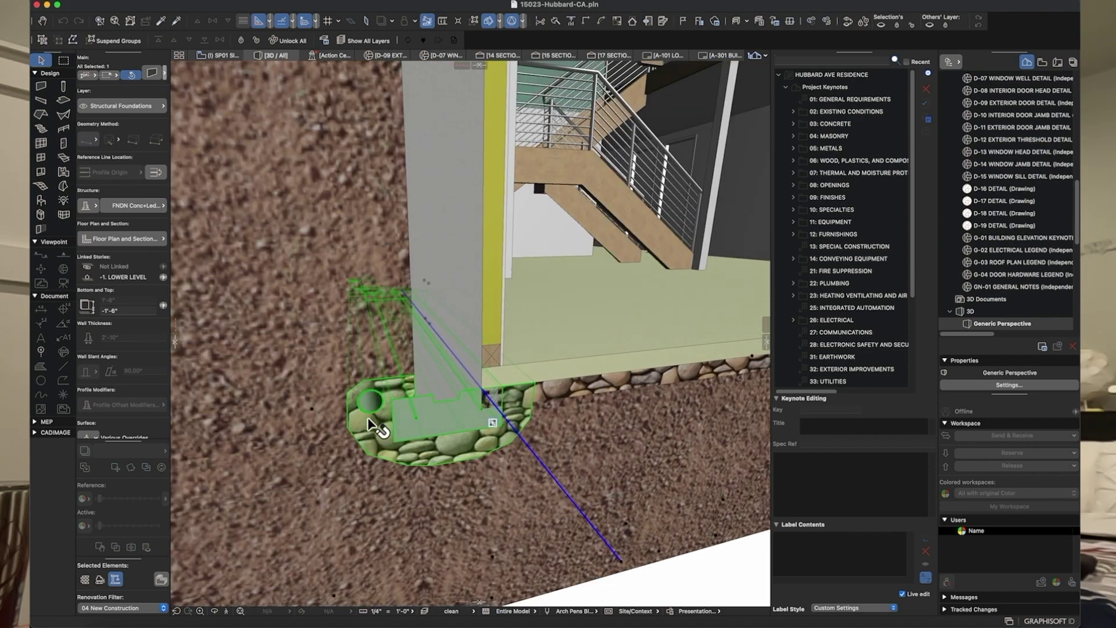
Step: Examine the profiled foundation wall from the footing up to the floor framing, including its inner insulated layer
click(474, 153)
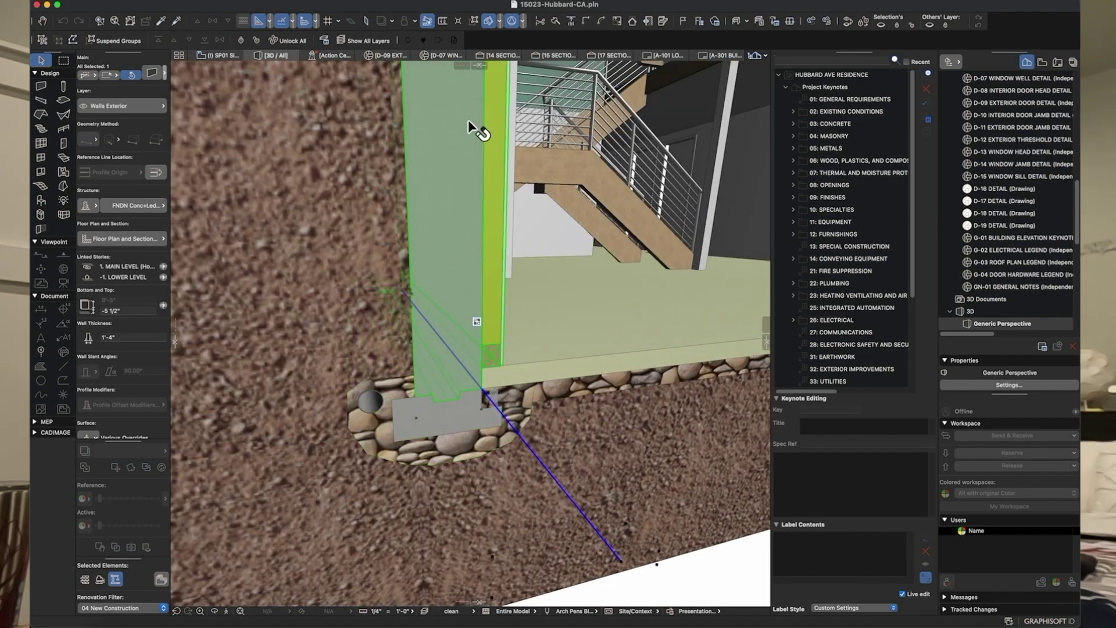
middle_drag(445, 317, 436, 494)
middle_drag(431, 332, 404, 373)
middle_drag(380, 138, 410, 185)
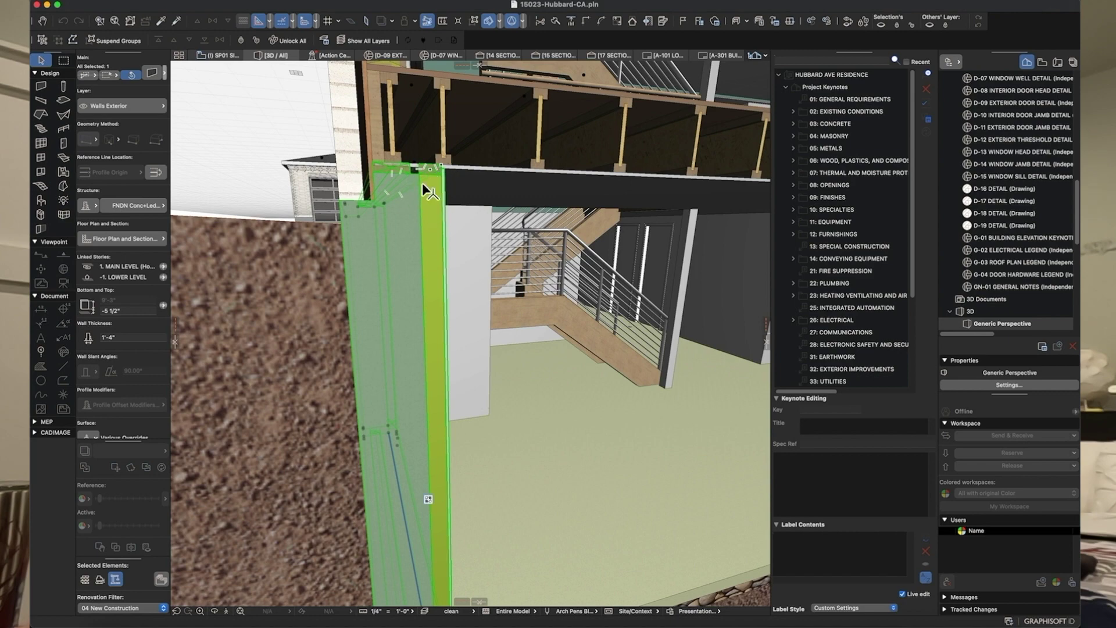
middle_drag(424, 285, 412, 163)
middle_drag(420, 354, 416, 209)
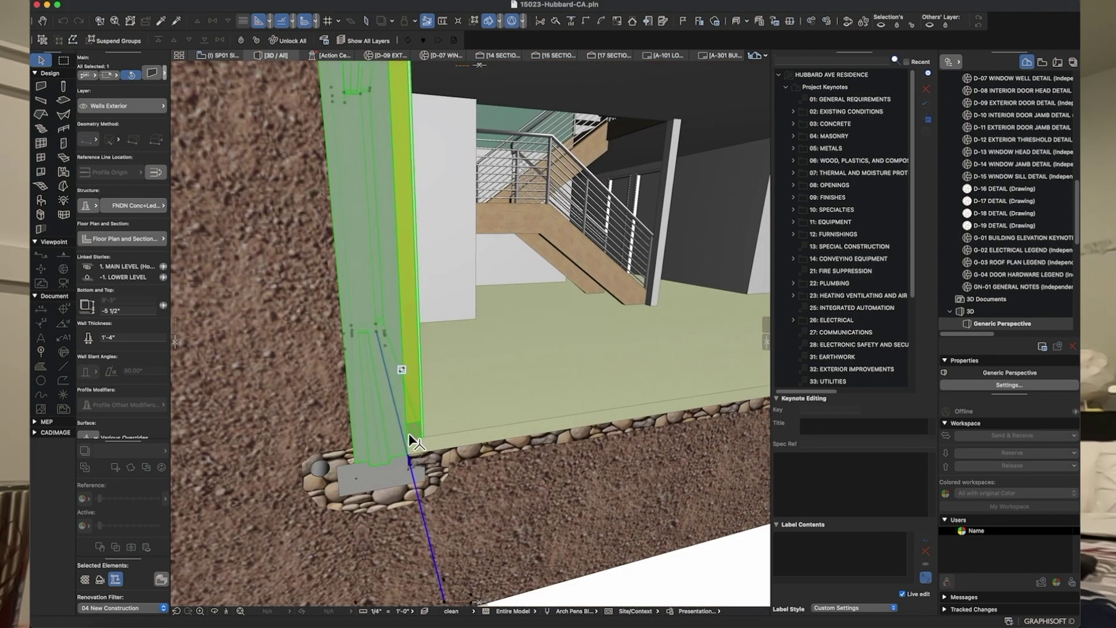
middle_drag(406, 154, 421, 273)
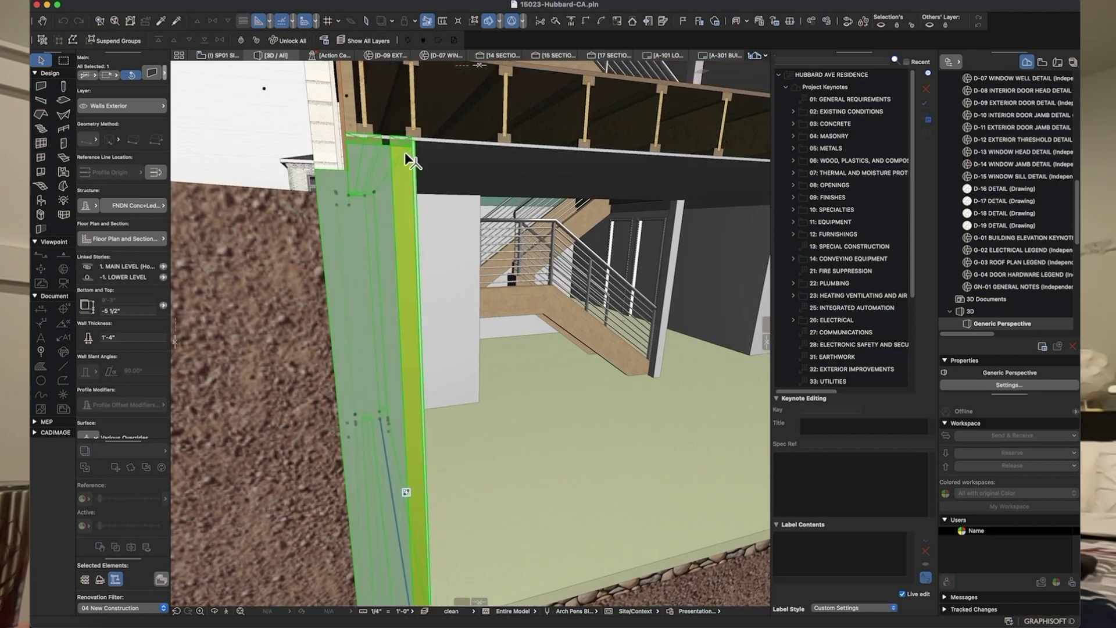
shift+middle_drag(418, 249, 412, 304)
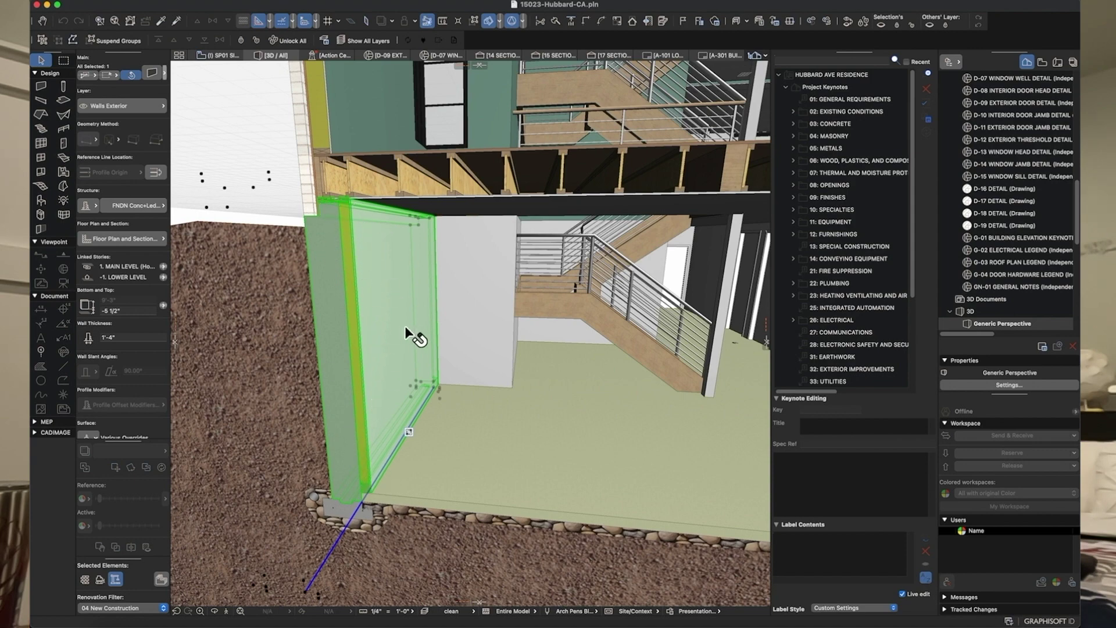
middle_drag(358, 343, 483, 332)
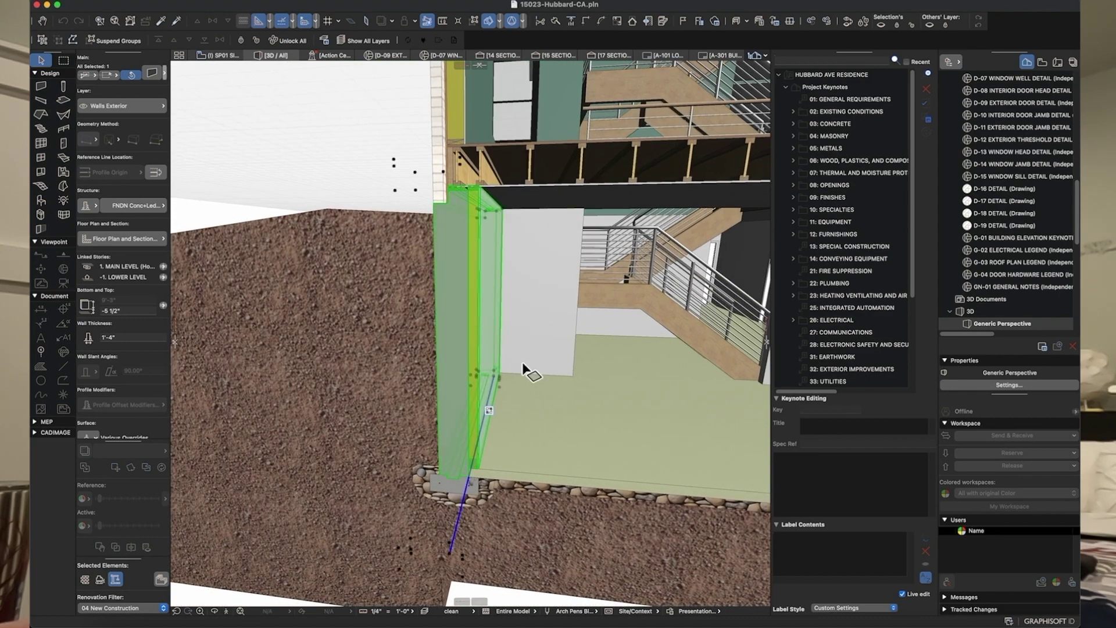
key(Escape)
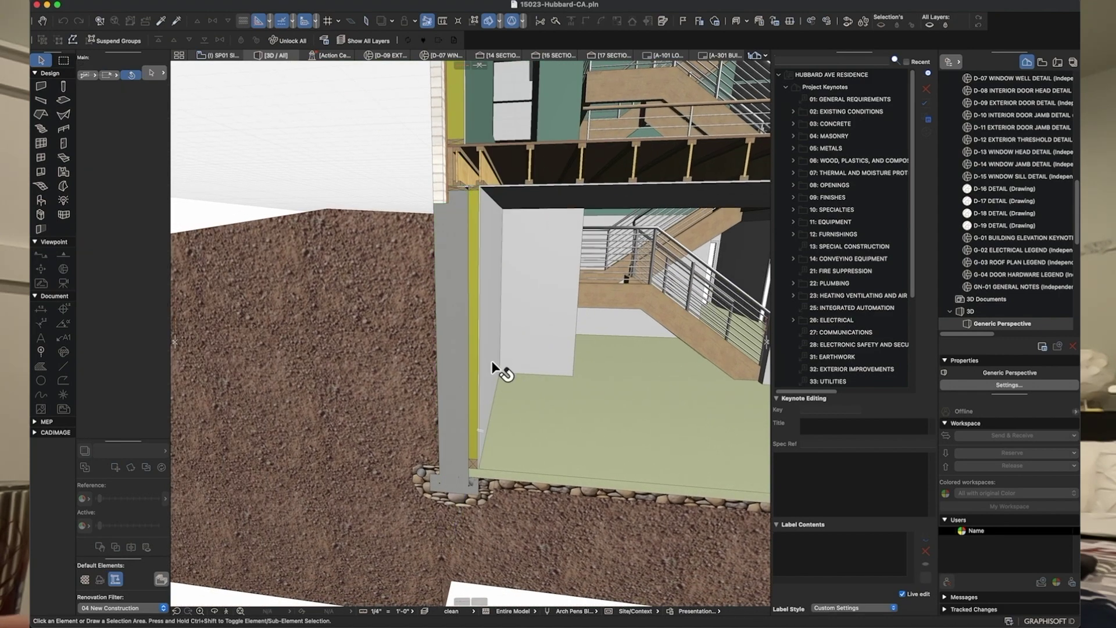
middle_drag(473, 399, 391, 219)
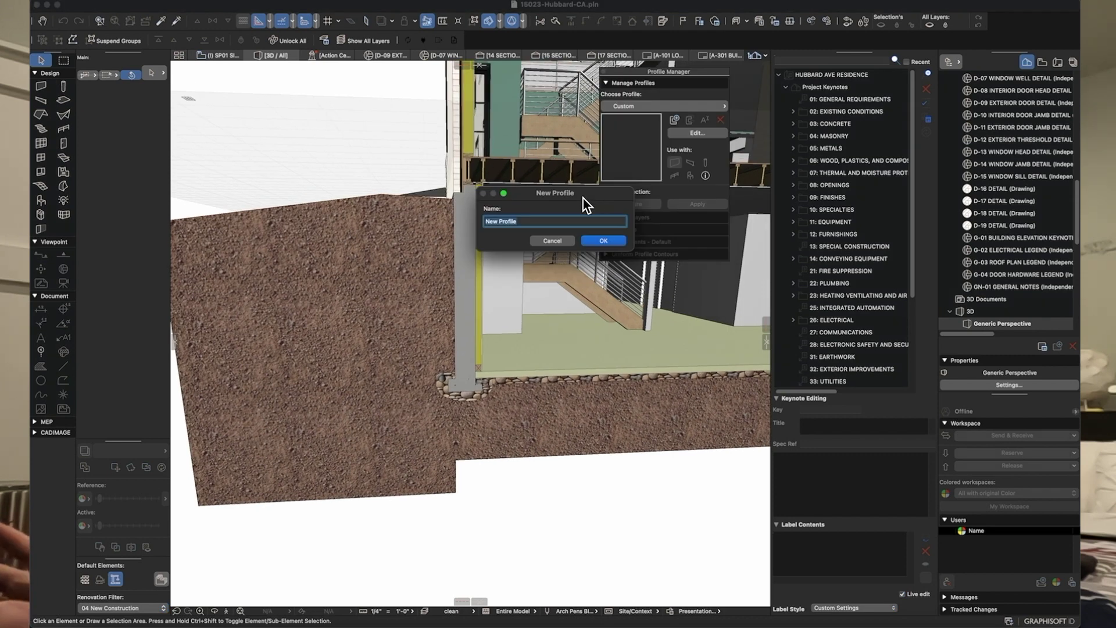
click(540, 242)
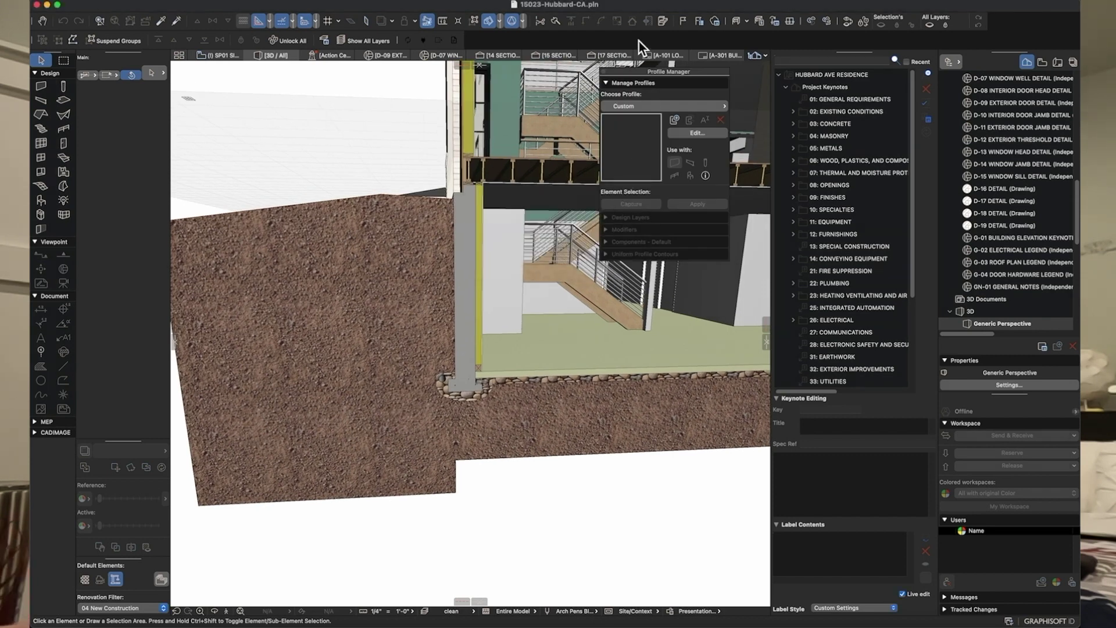
click(605, 71)
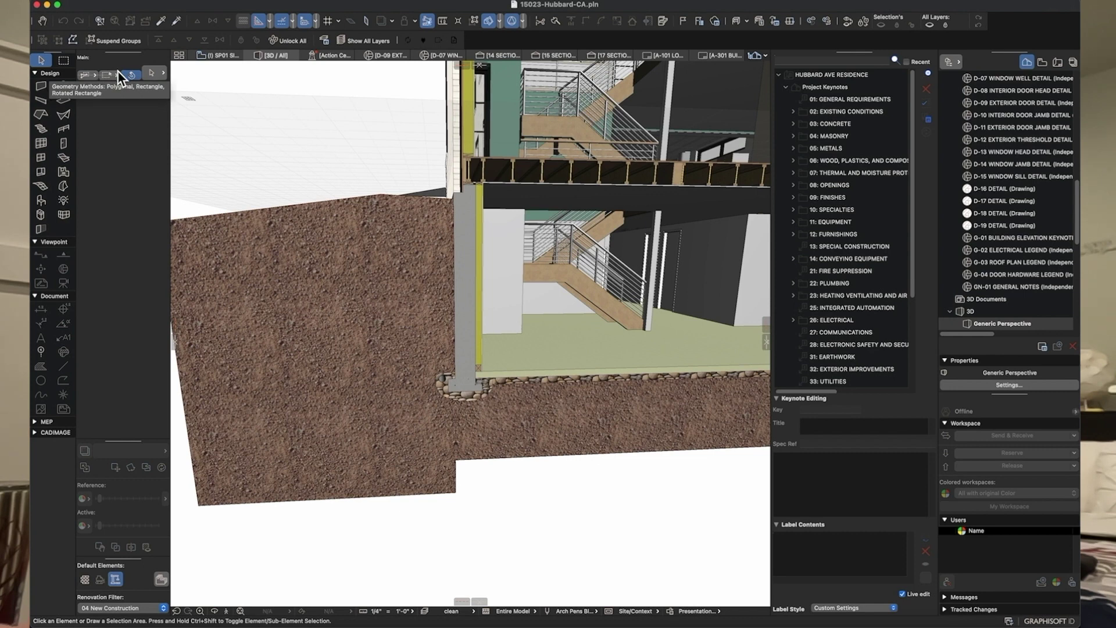
Step: Create a new complex profile named "Concrete Footing 1" in the Profile Manager
click(254, 0)
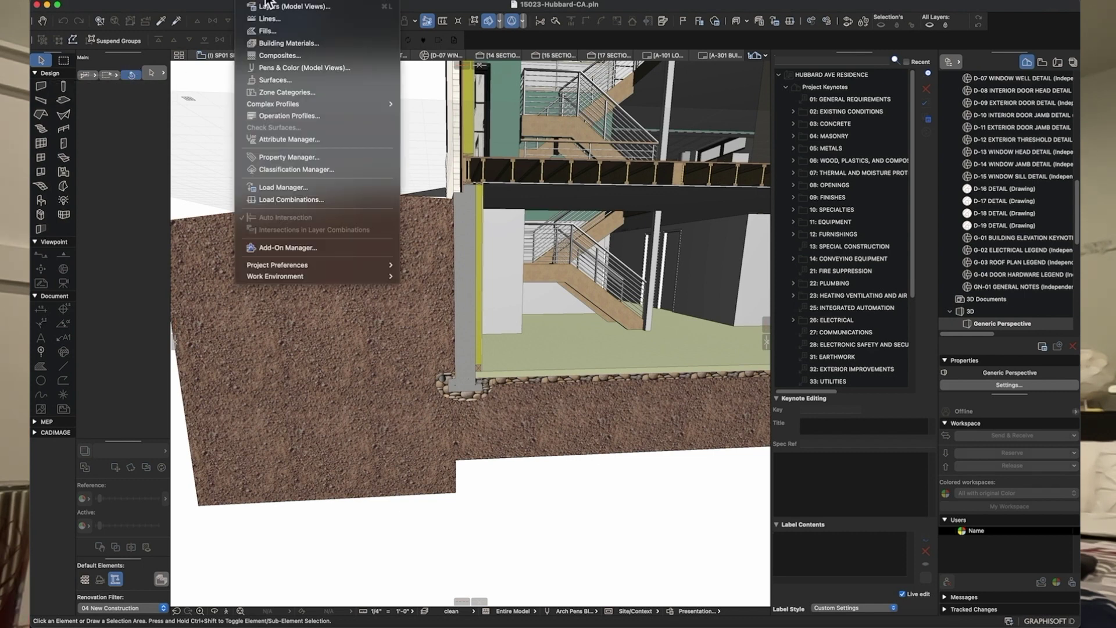
mouse_move(281, 103)
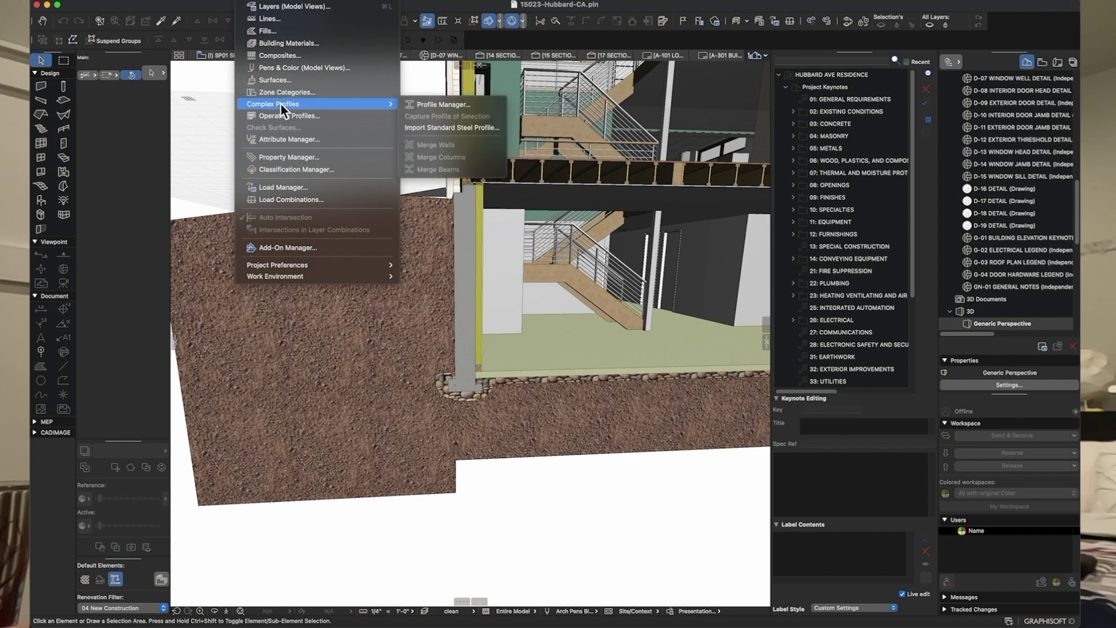
click(443, 105)
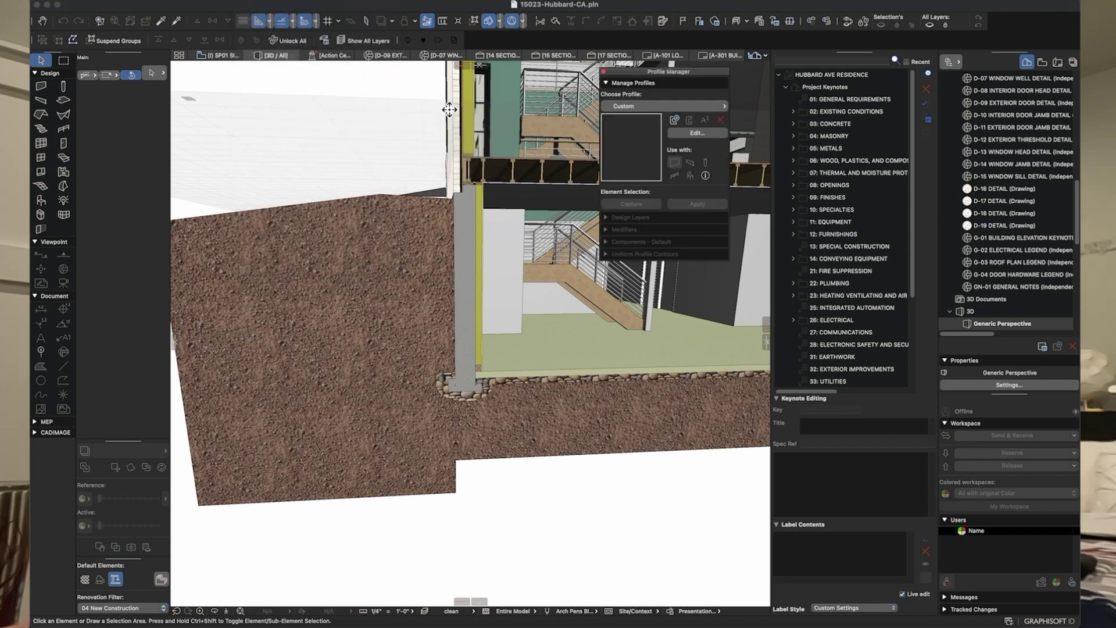
click(676, 123)
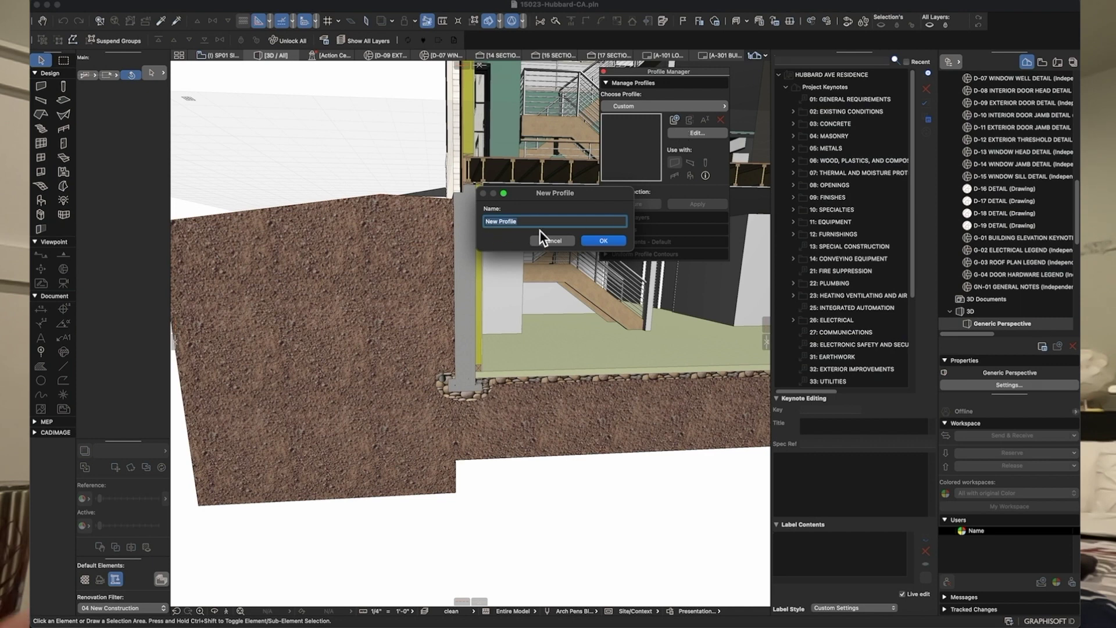
text(Concrete Footing 1)
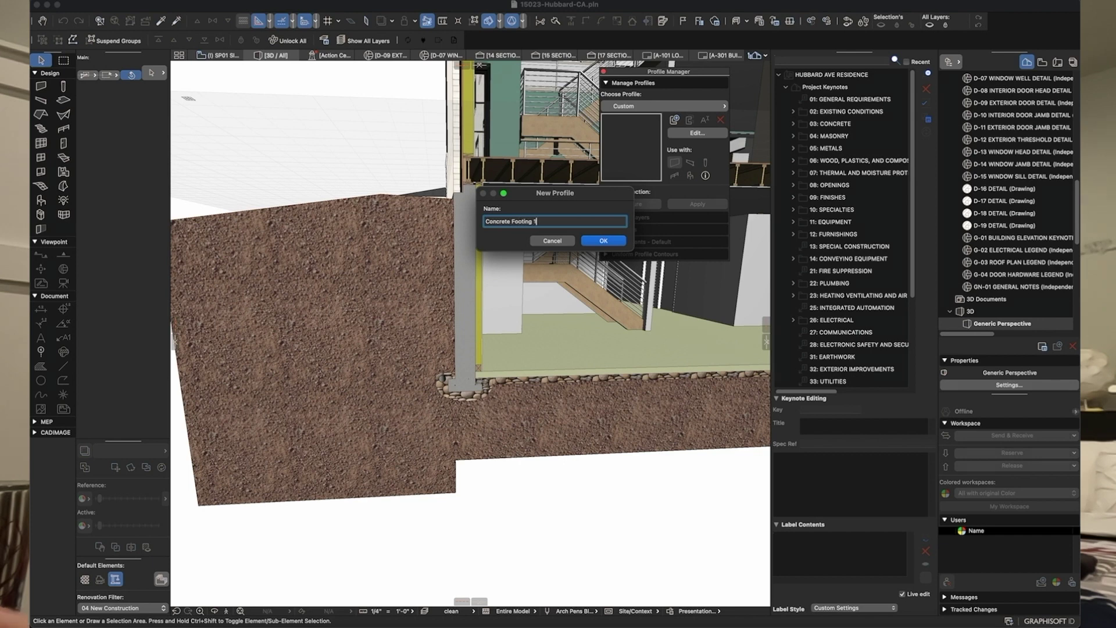
key(Return)
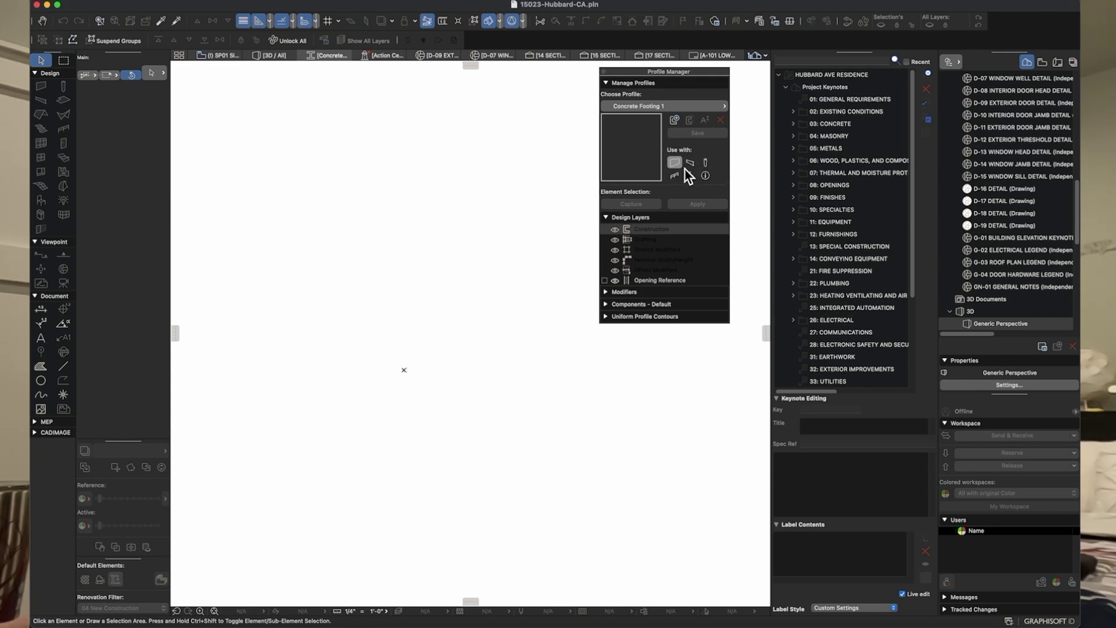
Step: Activate the Fill tool for the footing profile with the Concrete Structural building material
drag(658, 72, 696, 71)
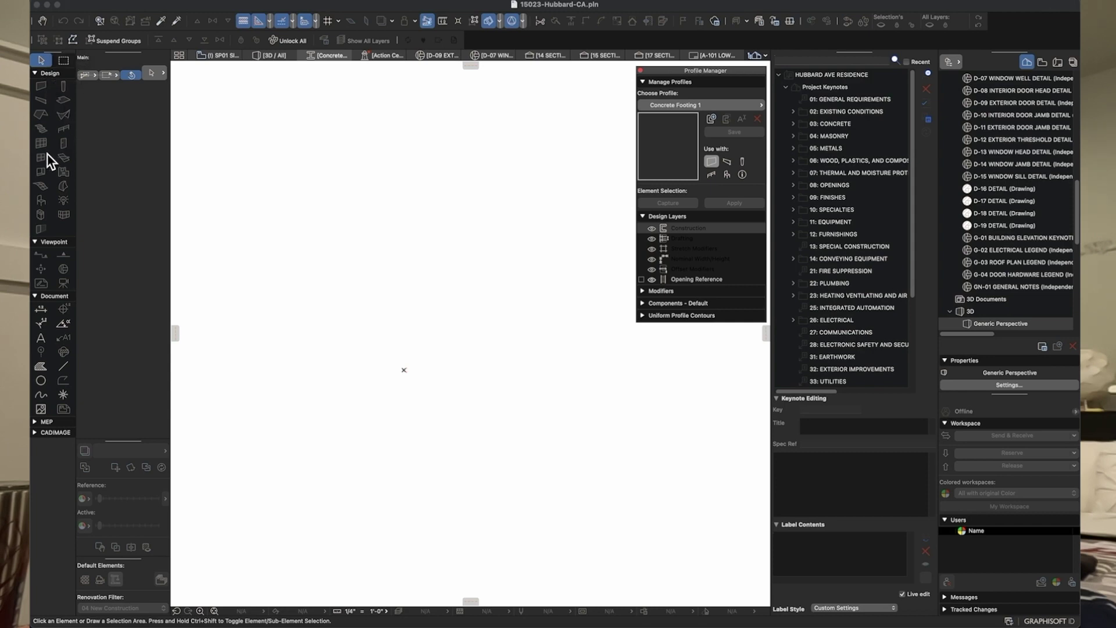
click(40, 366)
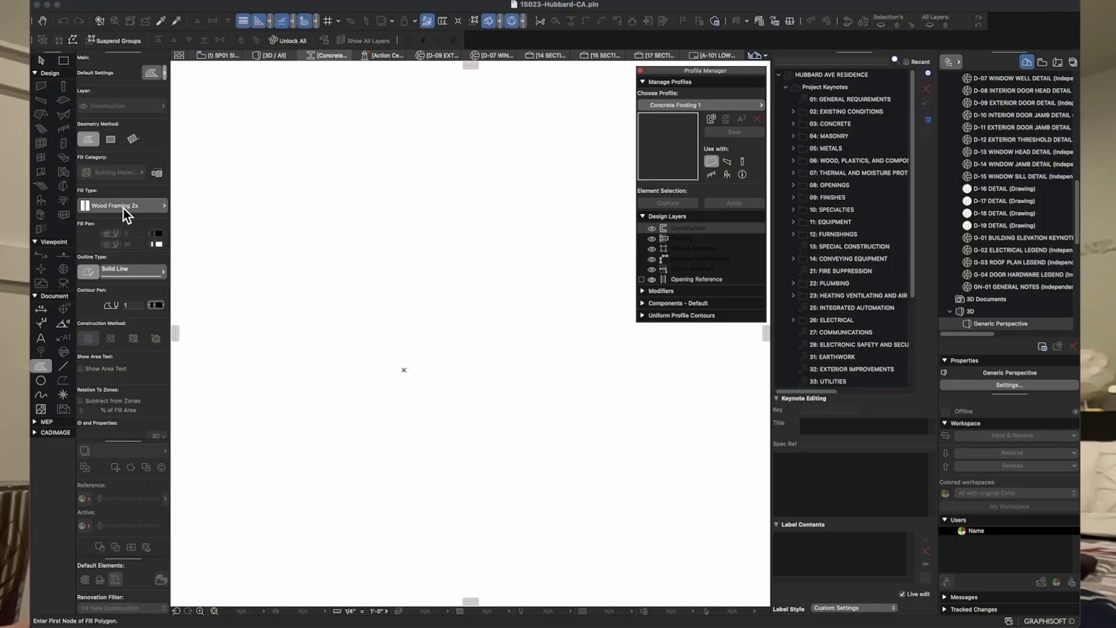
click(123, 207)
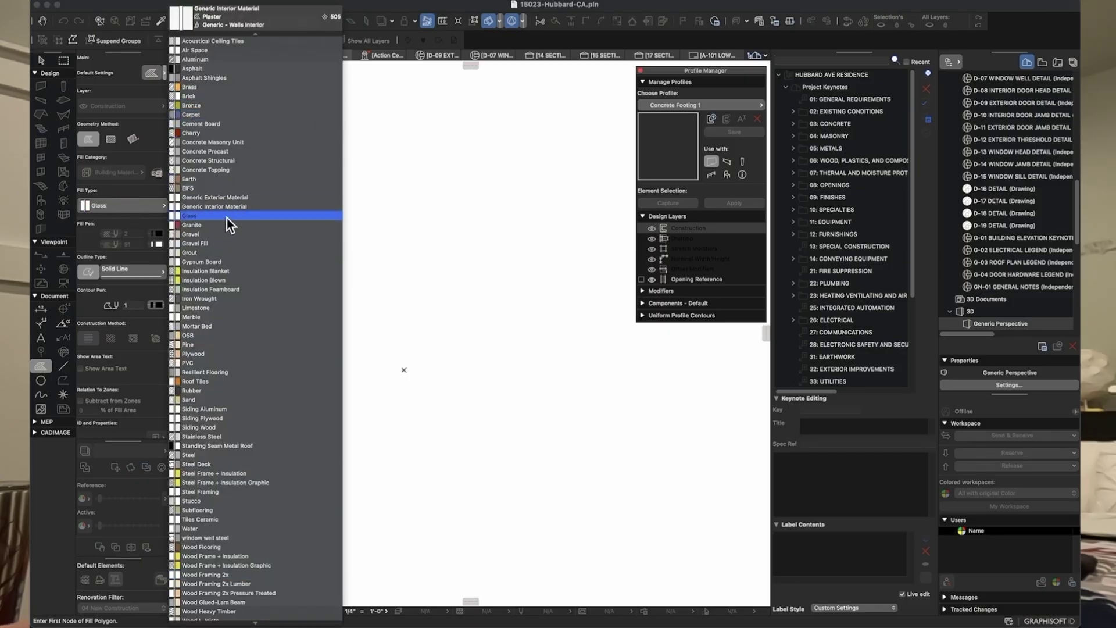
click(220, 164)
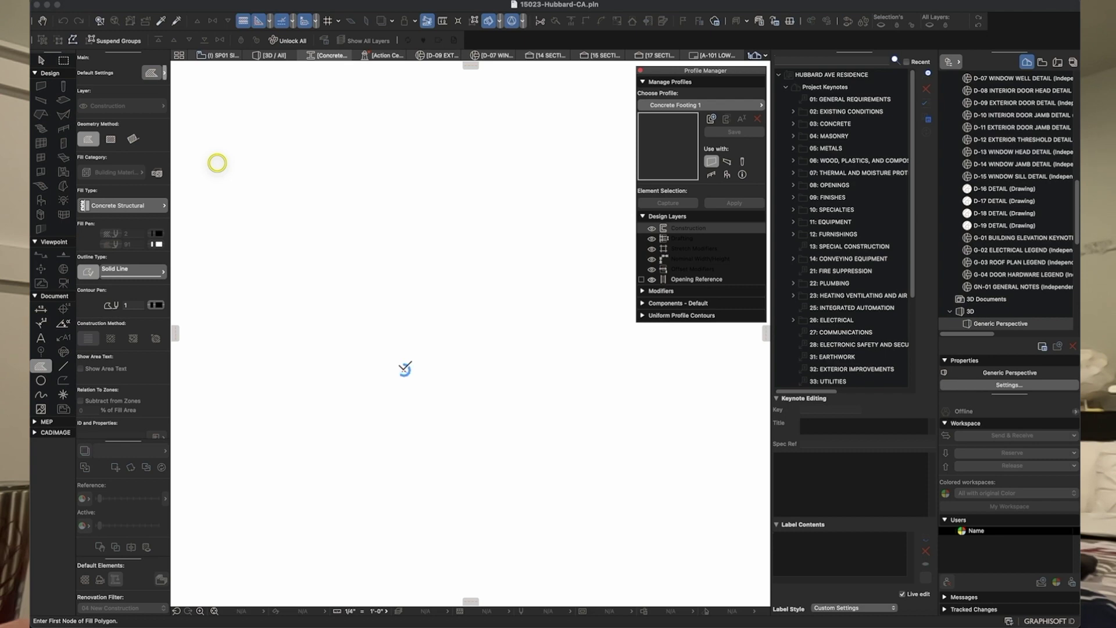
Step: Start the polygonal footing fill at the profile origin with a 6" edge to the left and a 1' edge downward
click(404, 370)
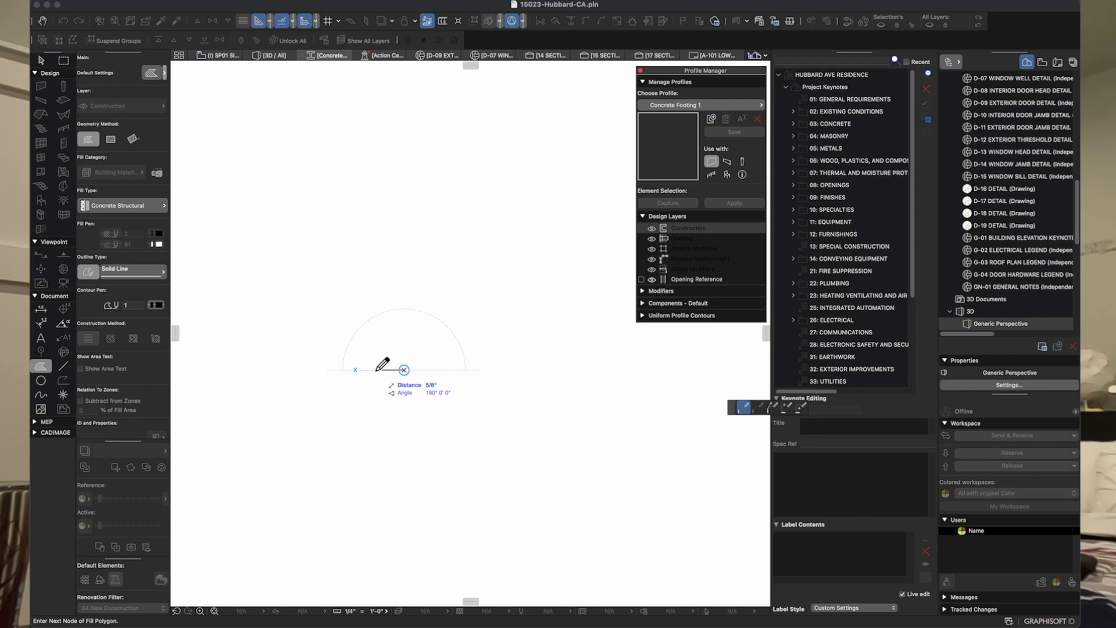
text(6")
key(Return)
scroll(414, 343, down, 5)
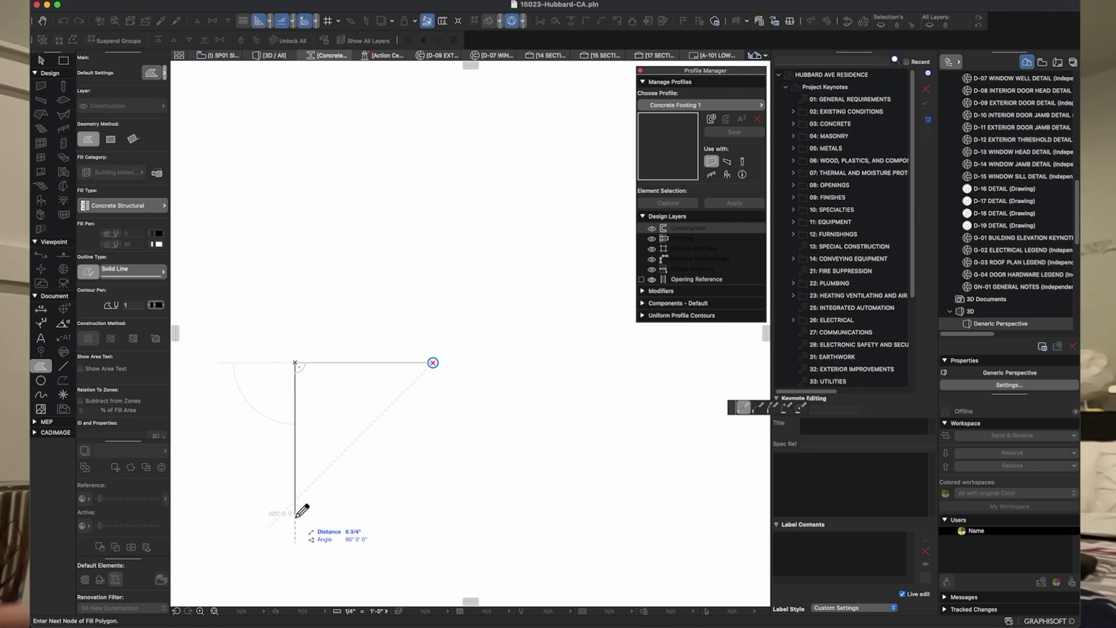
text(1)
key(Return)
key(Escape)
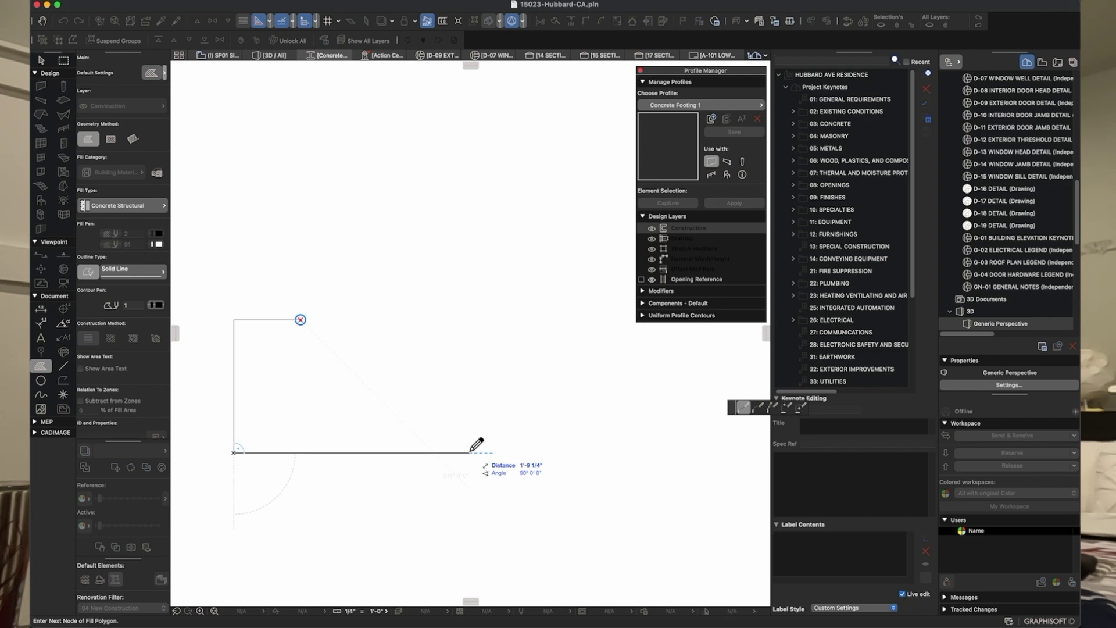
Step: Complete the footing fill as a closed rectangle with a 2' bottom edge, ending at the profile origin, and select it
text(2)
key(Return)
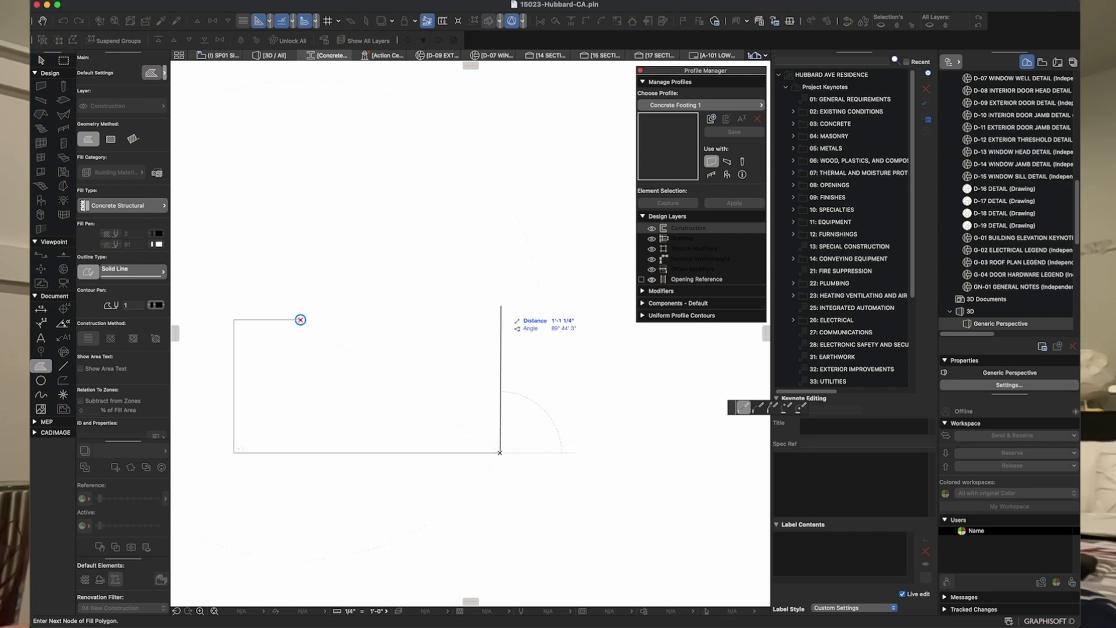
click(500, 319)
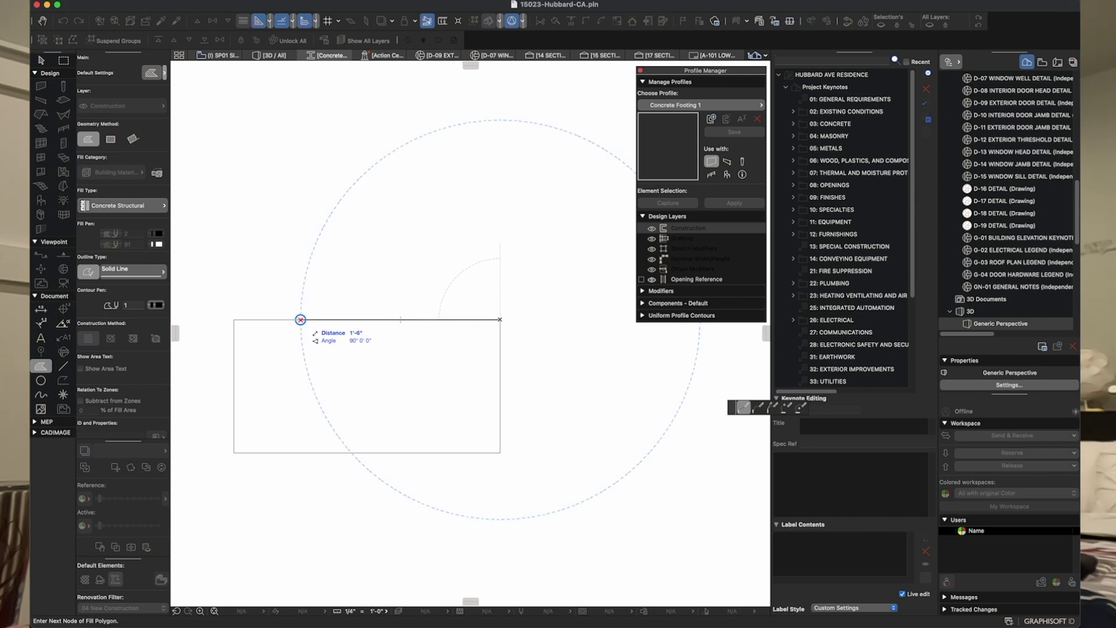
click(300, 319)
key(Escape)
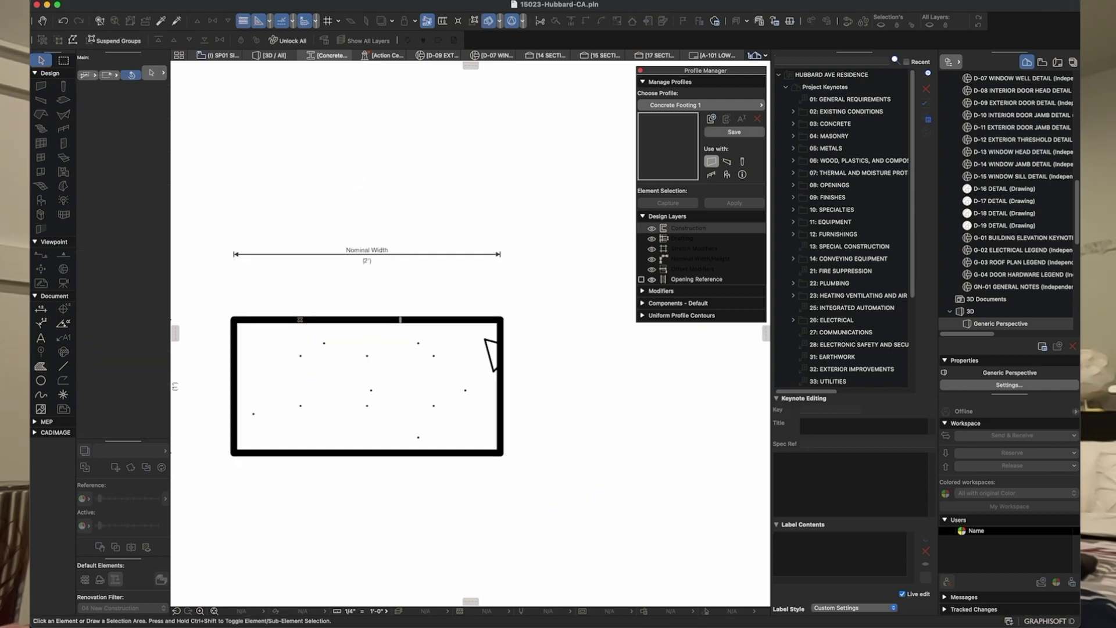
click(300, 319)
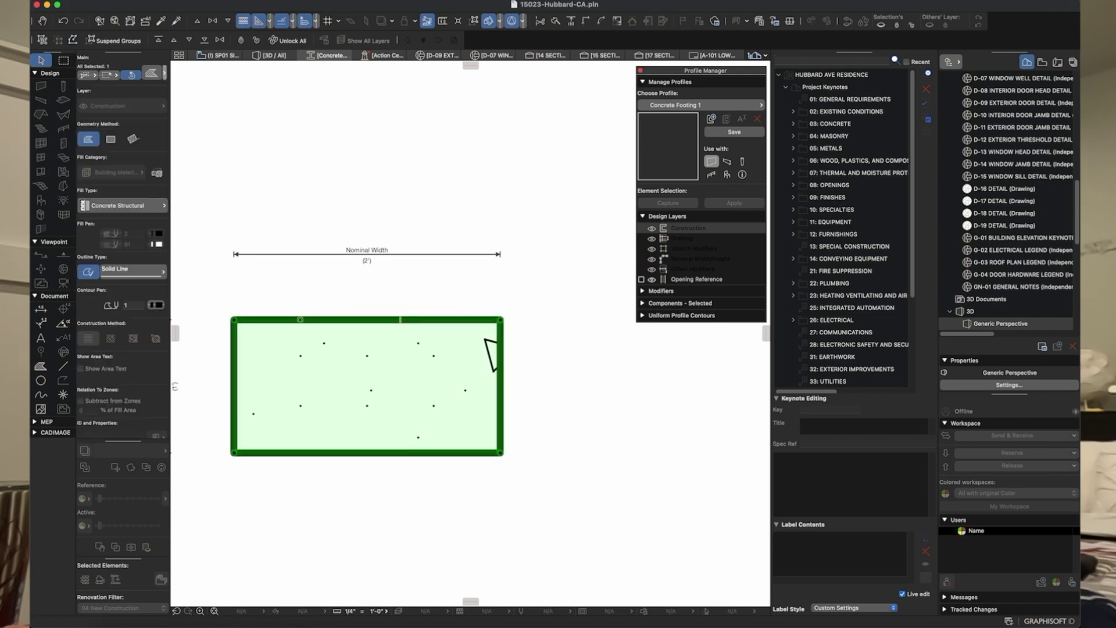
Step: Move the selected footing fill 2" to the left along its upper edge
click(300, 320)
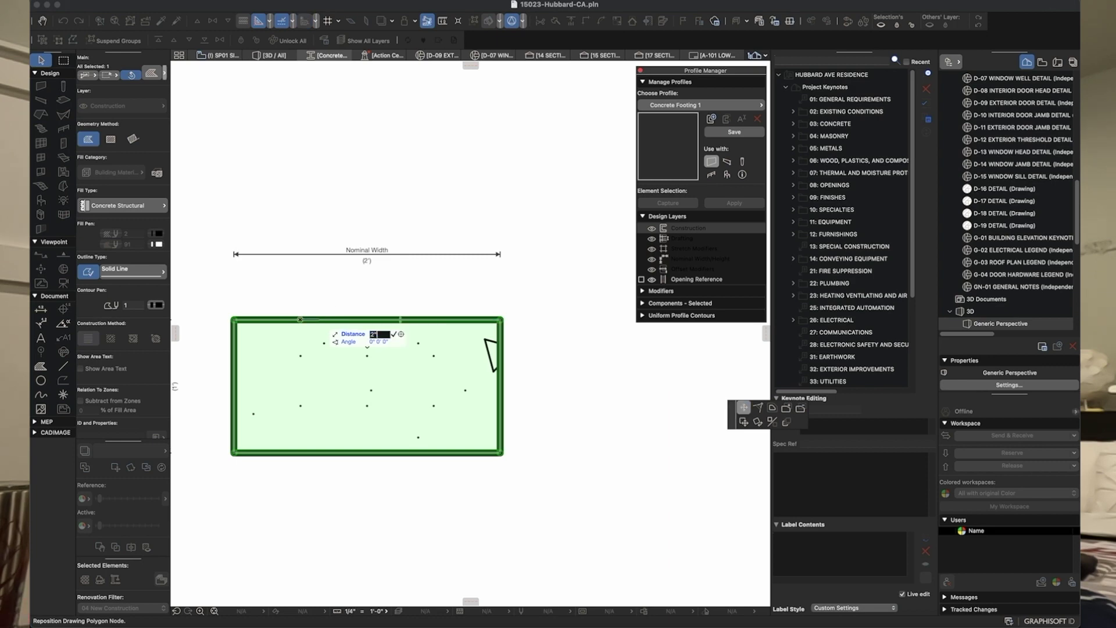
click(322, 319)
click(321, 319)
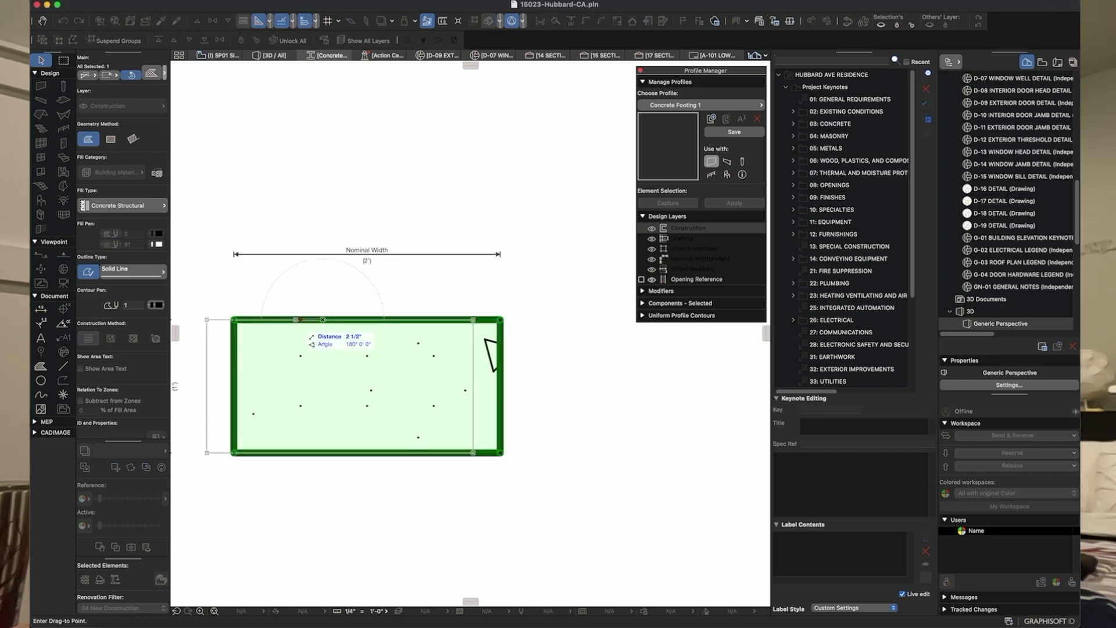
click(299, 320)
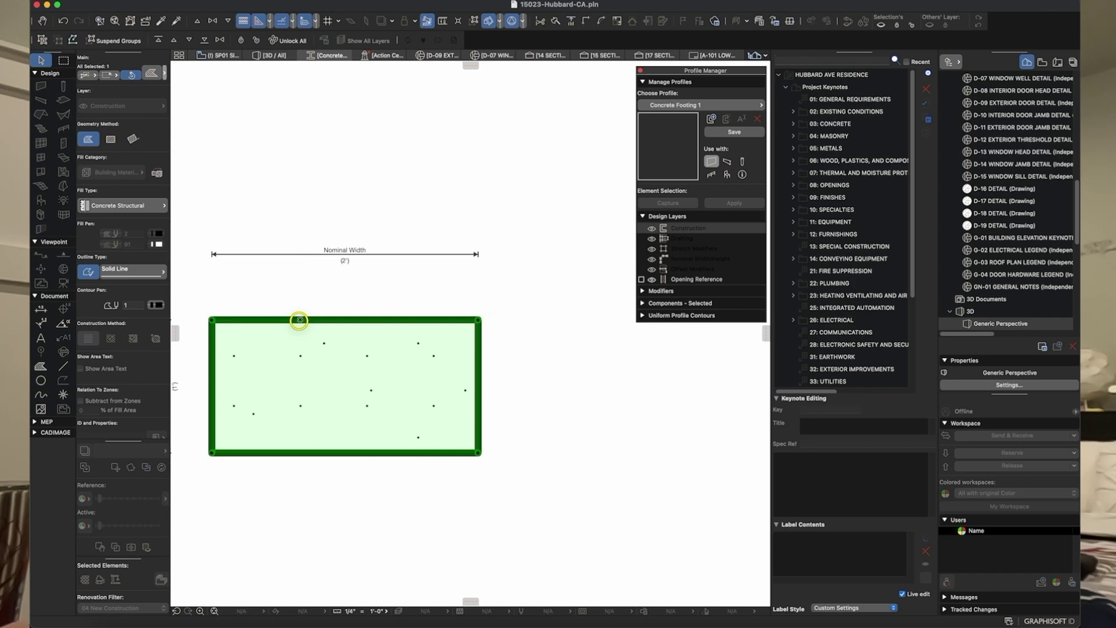
Step: Try to shape a trapezoidal keyway notch in the footing's upper edge by inserting and lowering nodes near the middle
scroll(407, 328, up, 3)
click(405, 322)
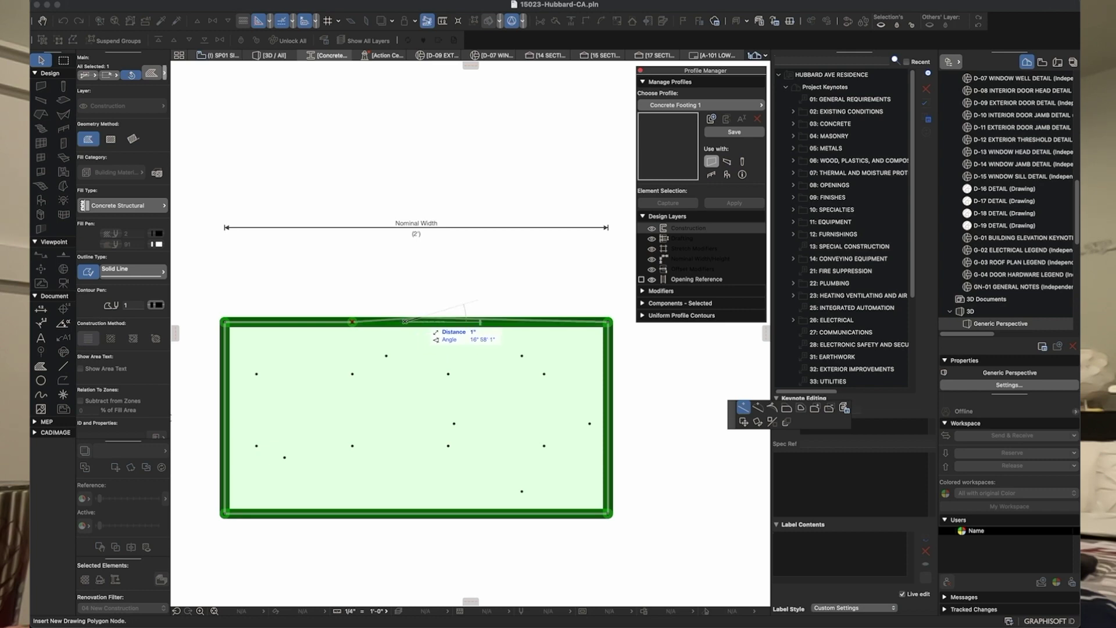
click(352, 321)
click(381, 322)
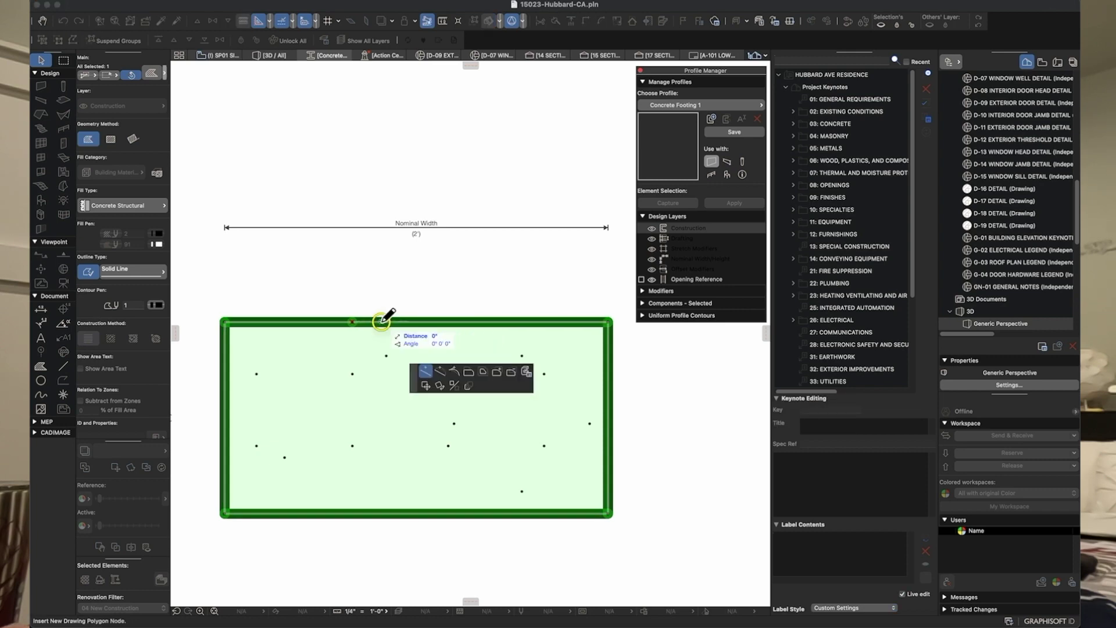
click(382, 322)
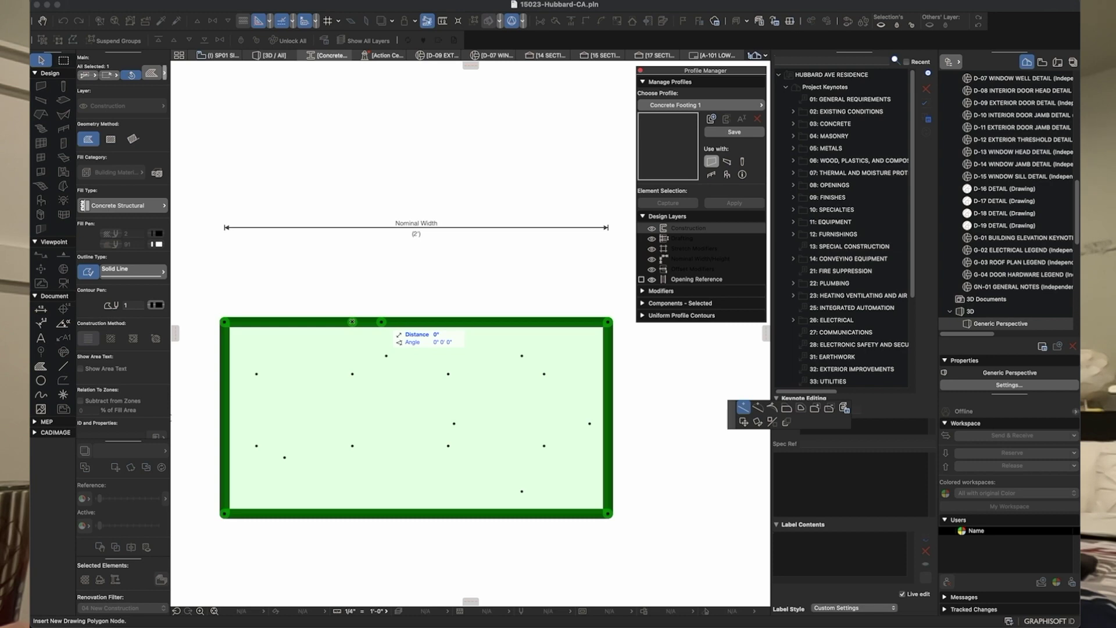
click(417, 321)
click(451, 322)
click(426, 321)
click(488, 371)
click(399, 342)
click(425, 332)
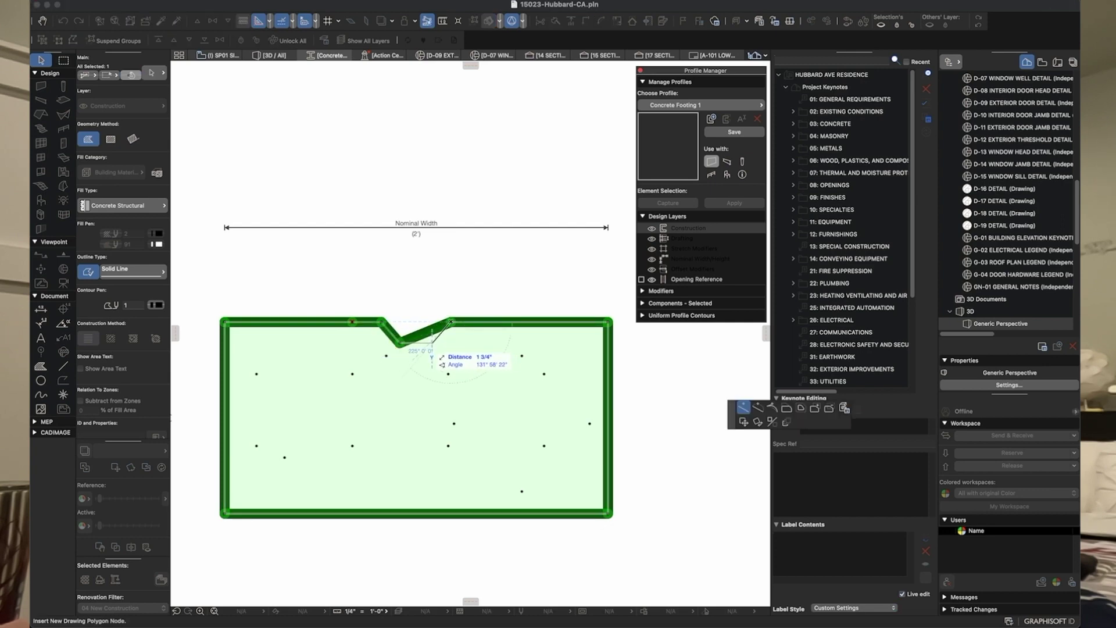
click(432, 343)
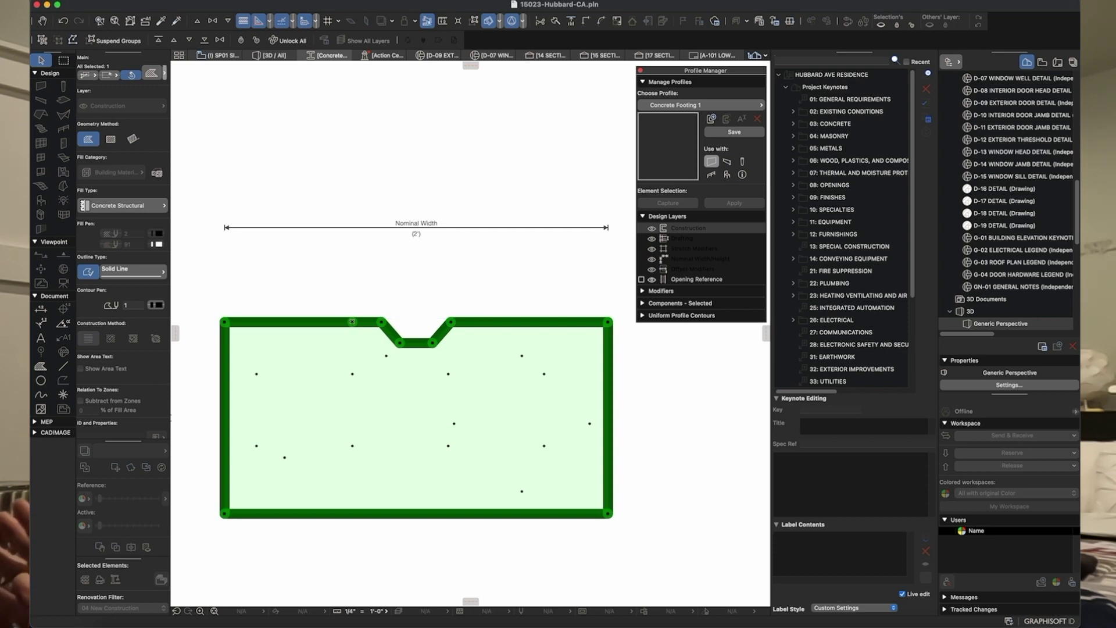
Step: Undo the keyway notch edits so the footing fill is a plain rectangle, and deselect it
key(super+z)
key(super+z)
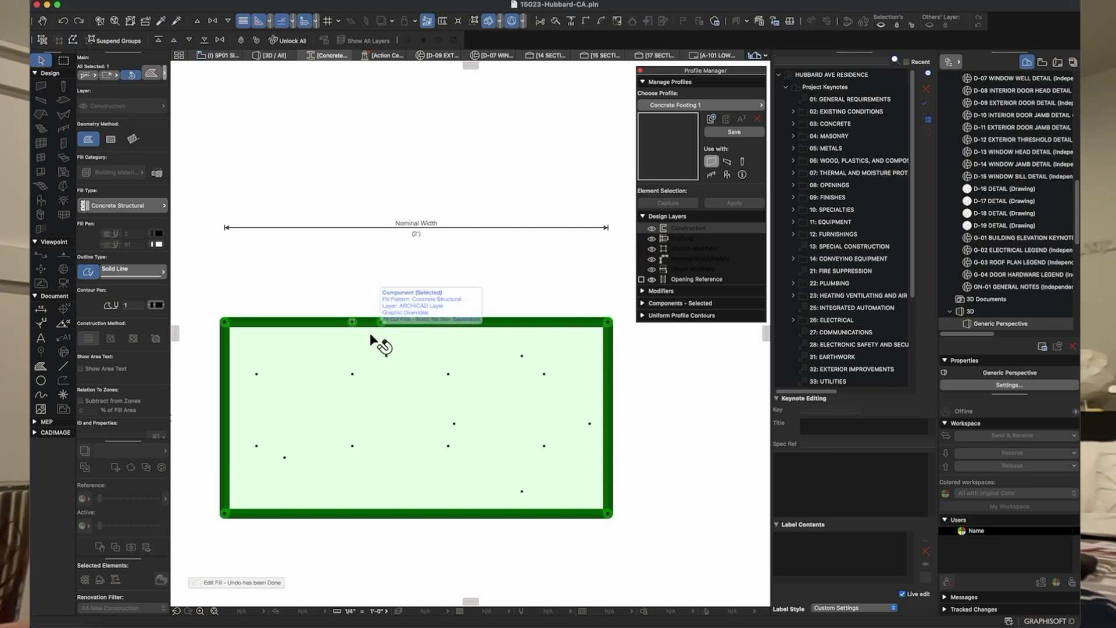
scroll(637, 375, down, 3)
key(Escape)
scroll(431, 345, right, 3)
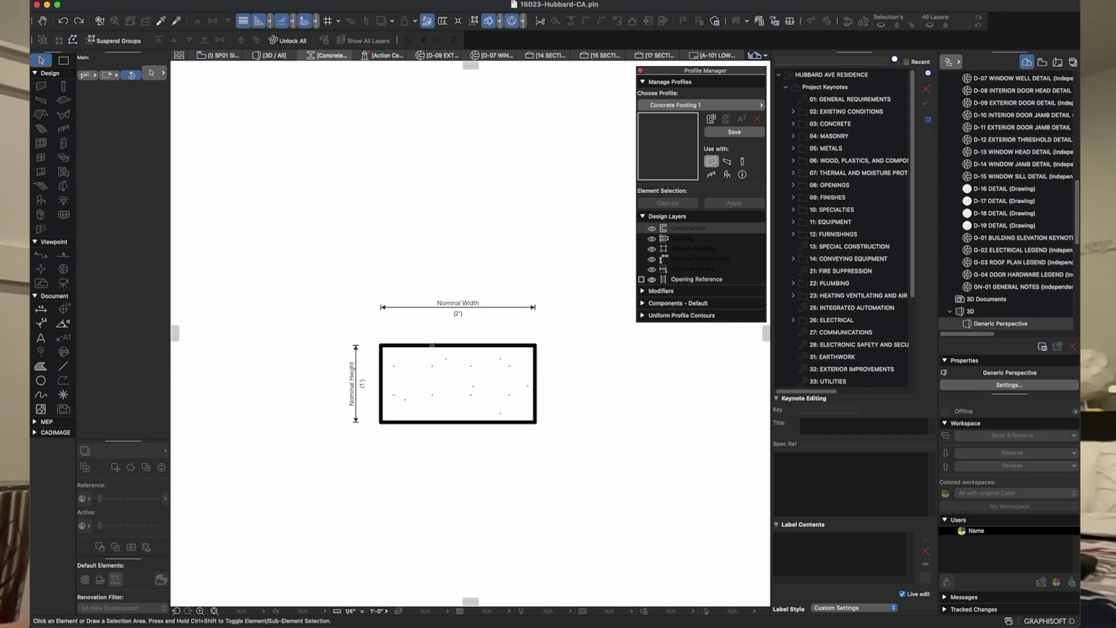
Step: Draw a rectangular Concrete Structural fill for the stem wall, 8" wide and 4' high, upward from the profile origin
click(40, 366)
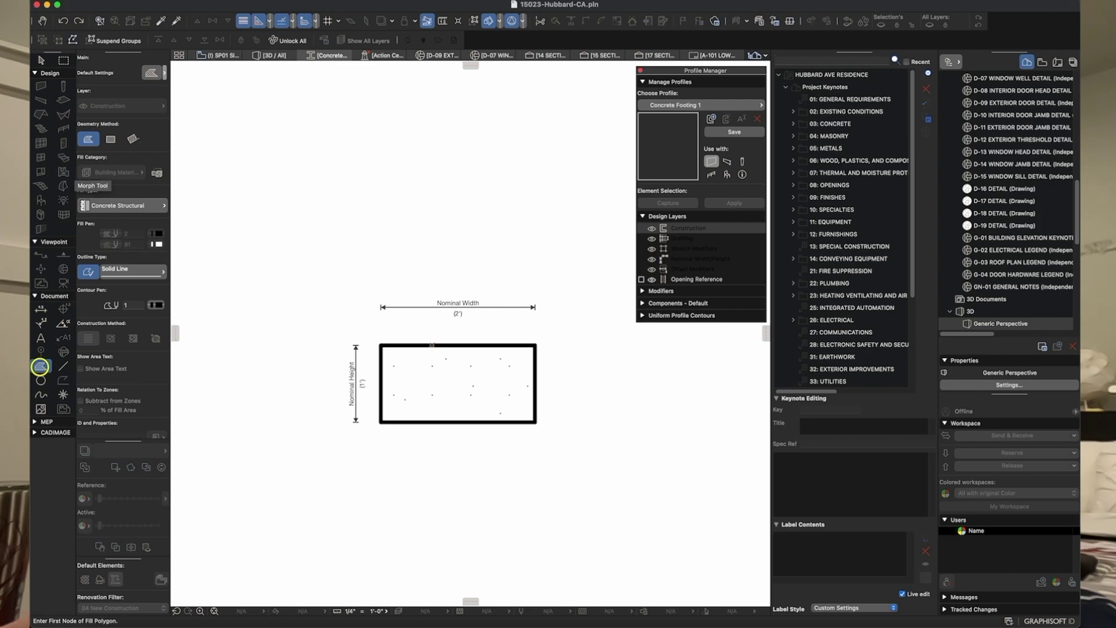
click(432, 344)
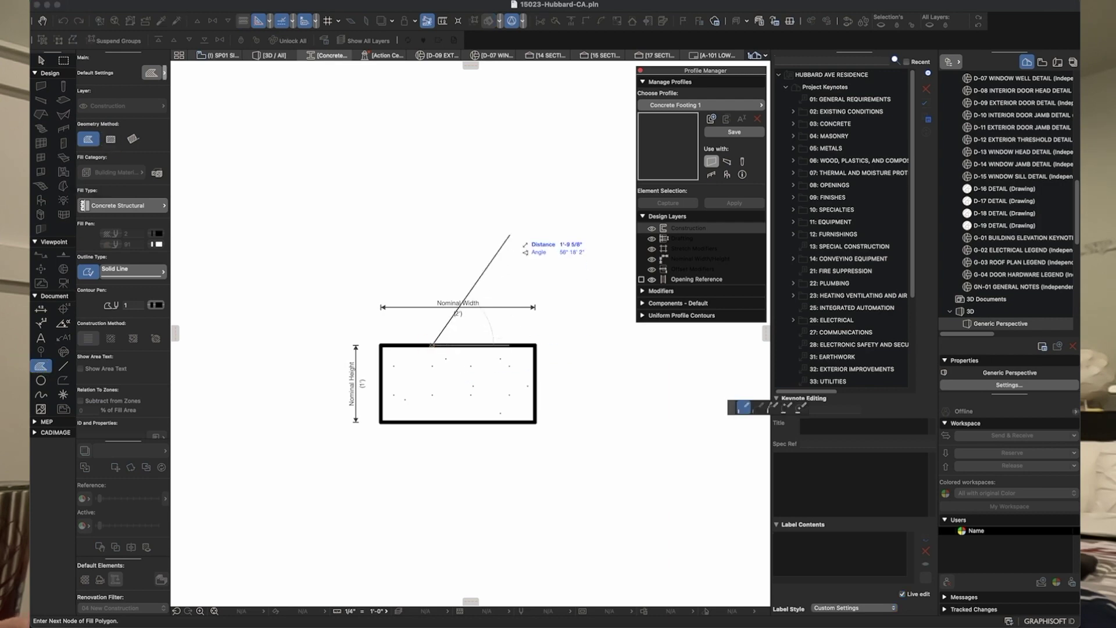
click(110, 139)
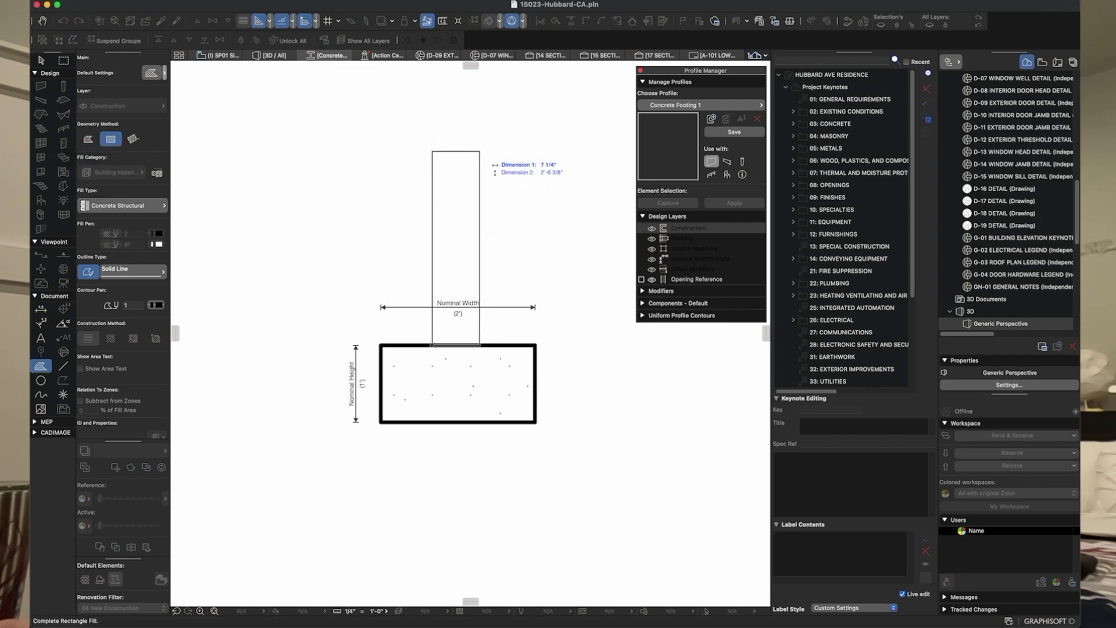
key(shift+Tab)
key(shift+Tab)
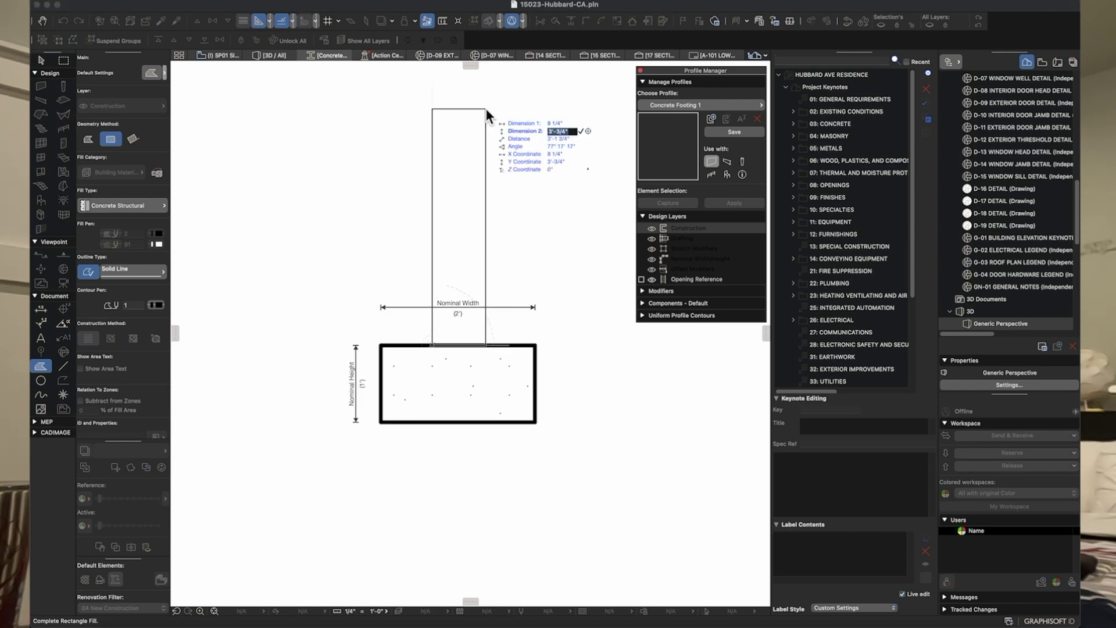
text(8')
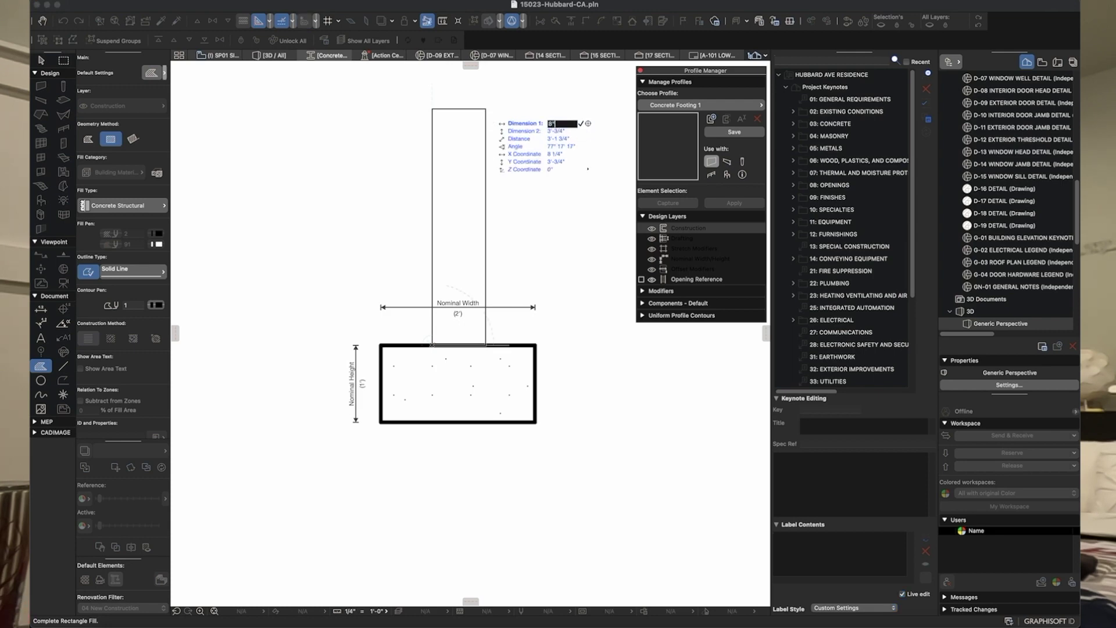
key(Tab)
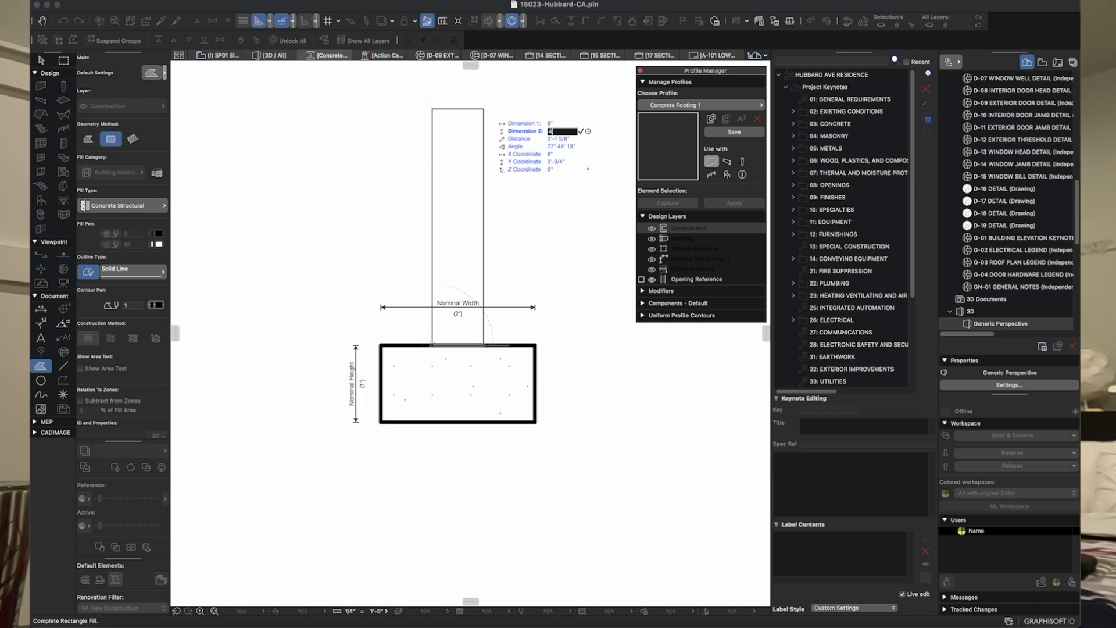
key(Return)
scroll(552, 236, down, 3)
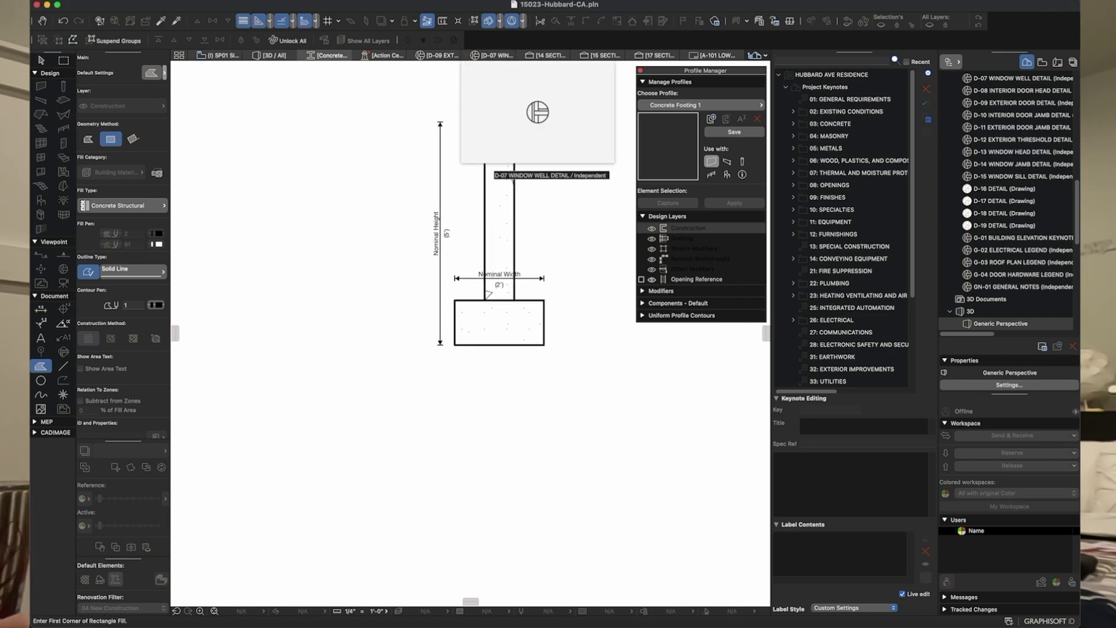
scroll(471, 332, up, 3)
scroll(471, 331, right, 3)
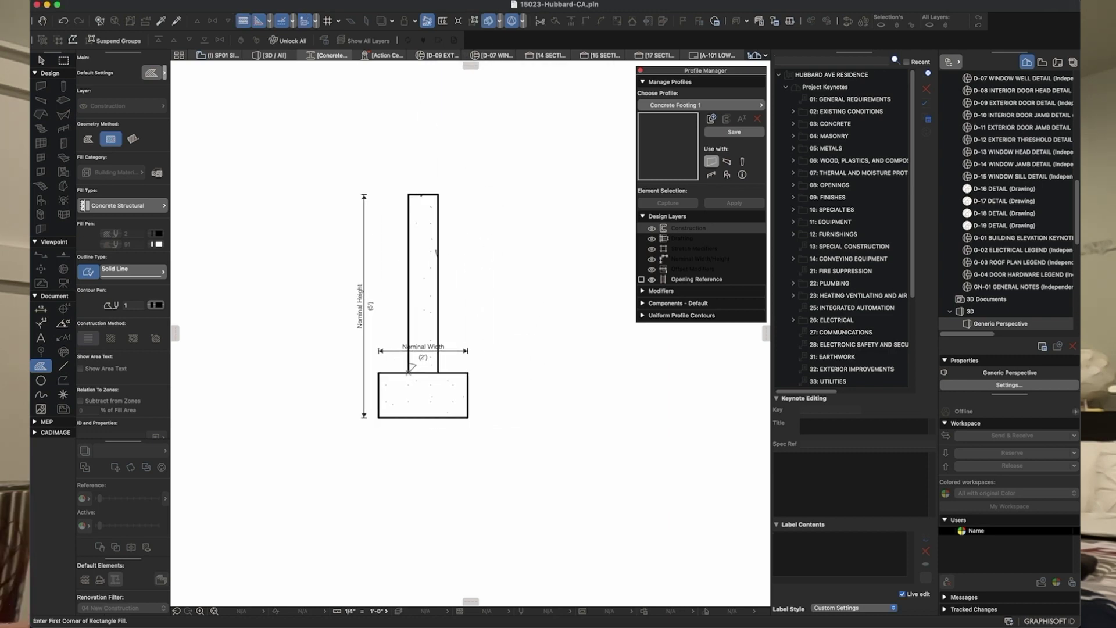
Step: Offset the stem wall fill's upper edge upward by 4' to make the wall taller
key(Escape)
click(429, 194)
click(429, 194)
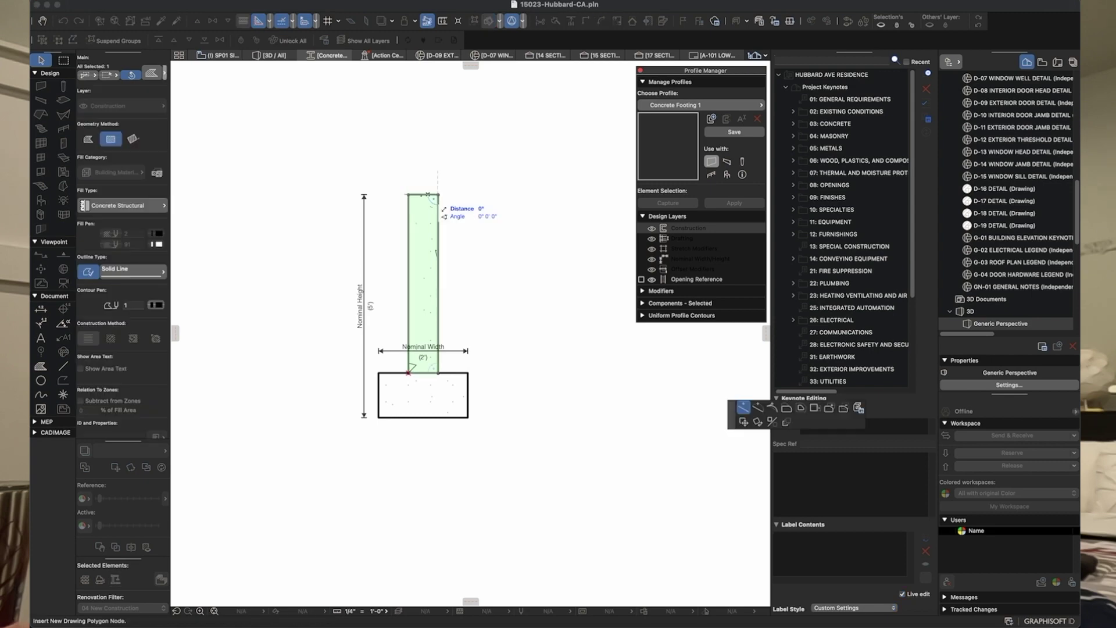
click(787, 407)
key(Tab)
text(4)
key(Return)
scroll(445, 122, down, 2)
middle_drag(444, 122, 448, 267)
scroll(437, 325, up, 2)
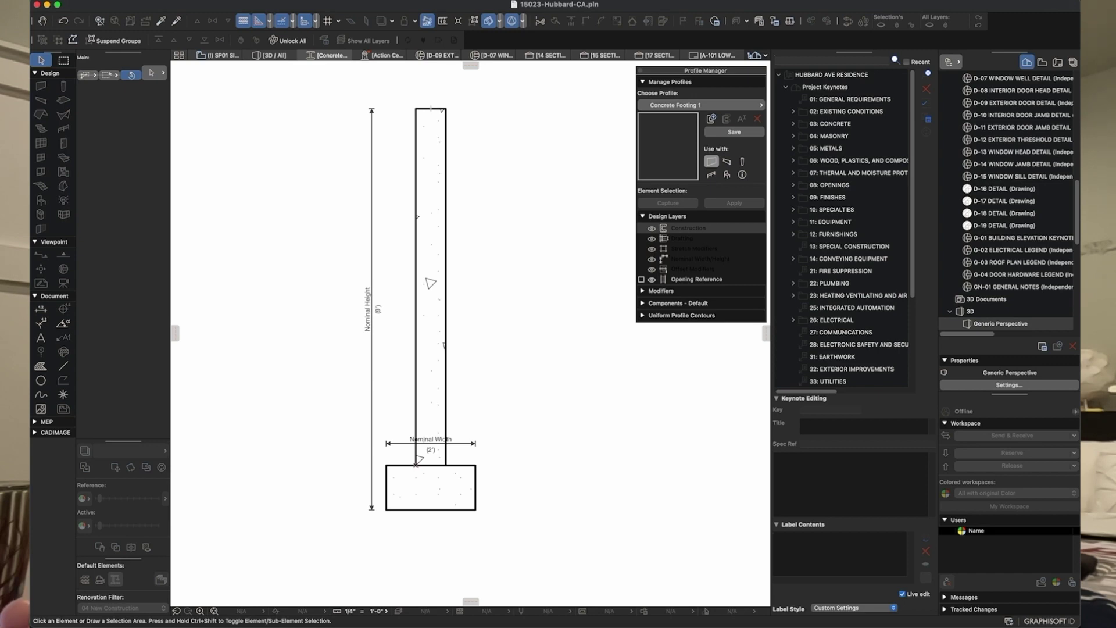
middle_drag(430, 309, 425, 377)
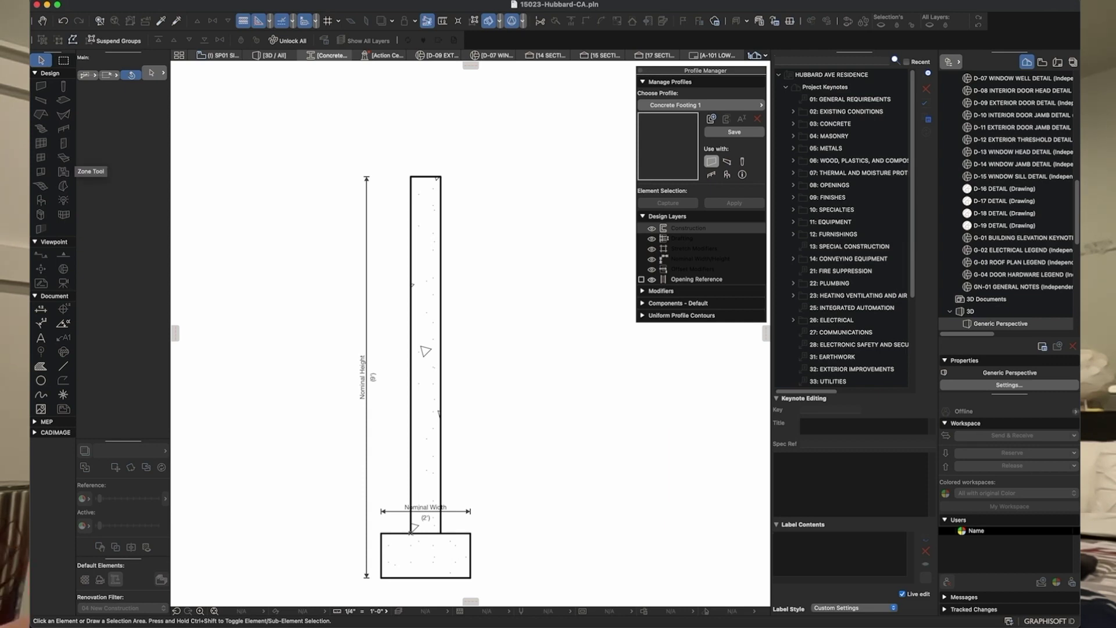
Step: Activate the Fill tool with the Wood Framing 2x Lumber building material
click(41, 365)
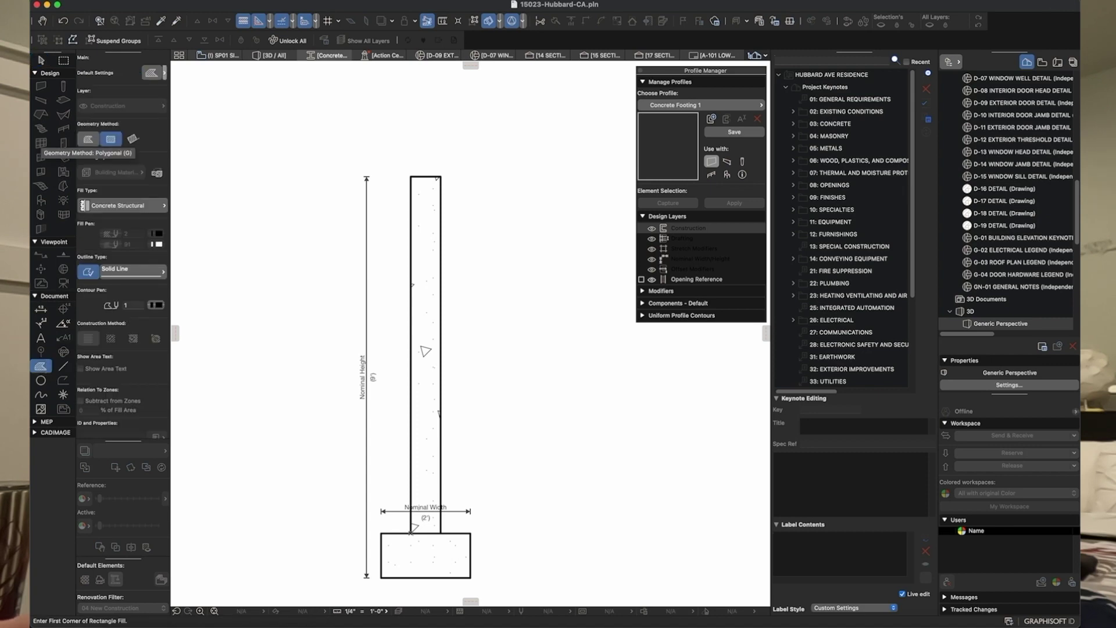
click(114, 206)
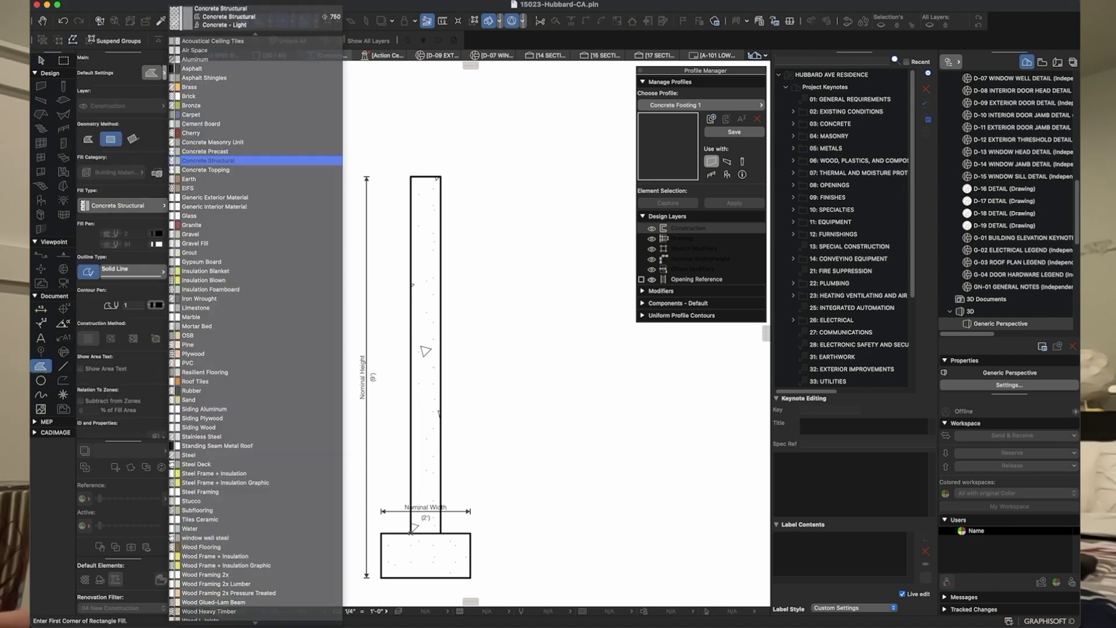
click(114, 205)
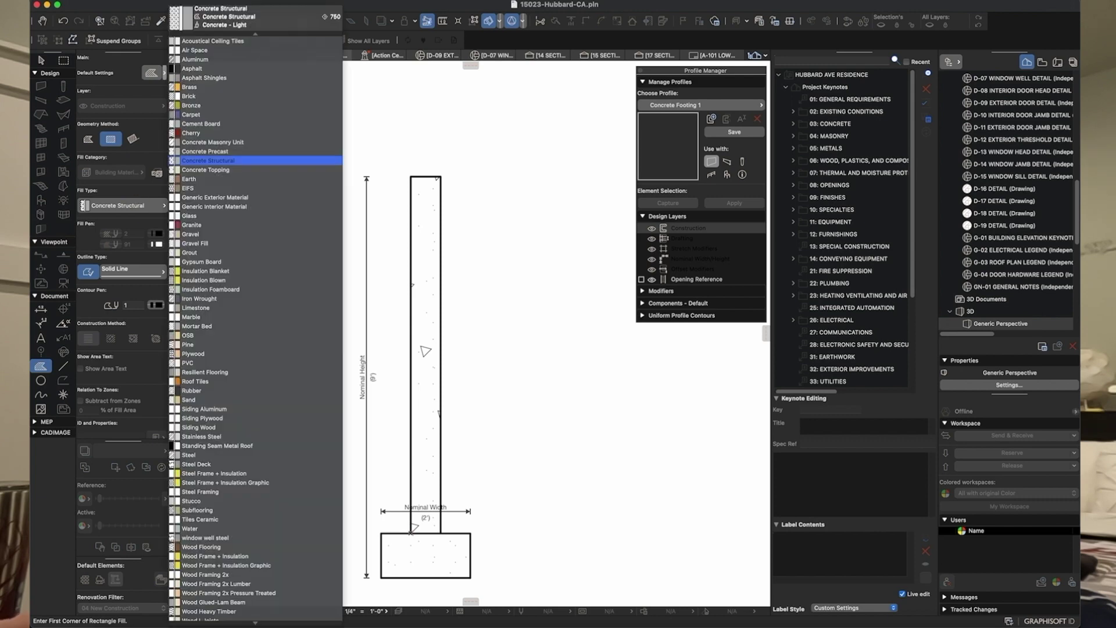
scroll(232, 523, down, 2)
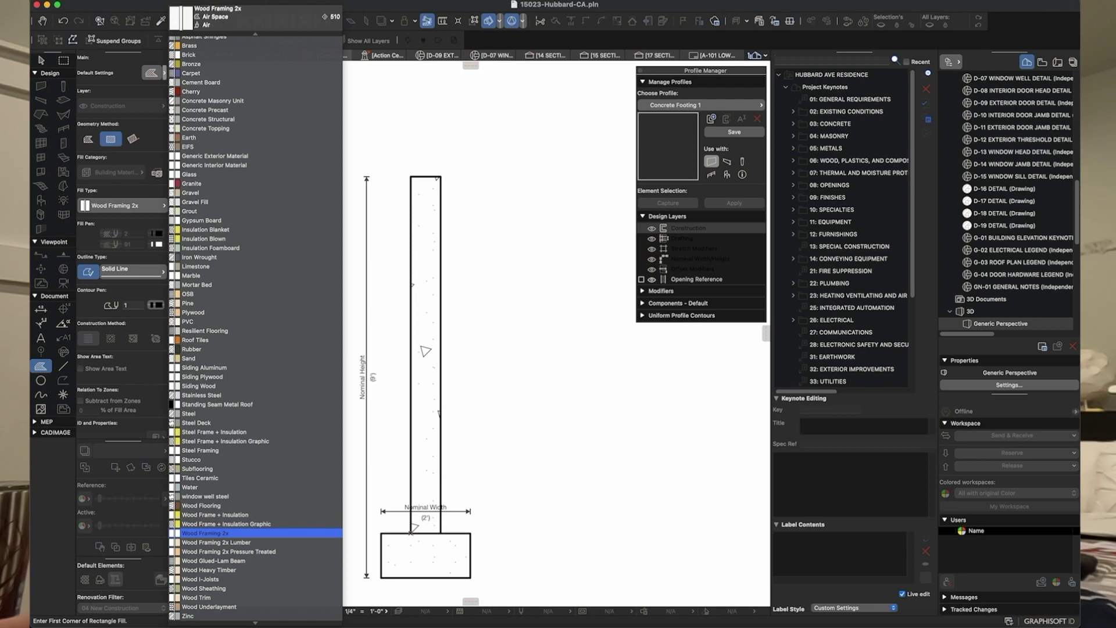
click(216, 542)
Step: Draw a rectangular sill plate fill 1.5" high on top of the stem wall, starting at the wall's upper-left corner
scroll(425, 149, up, 5)
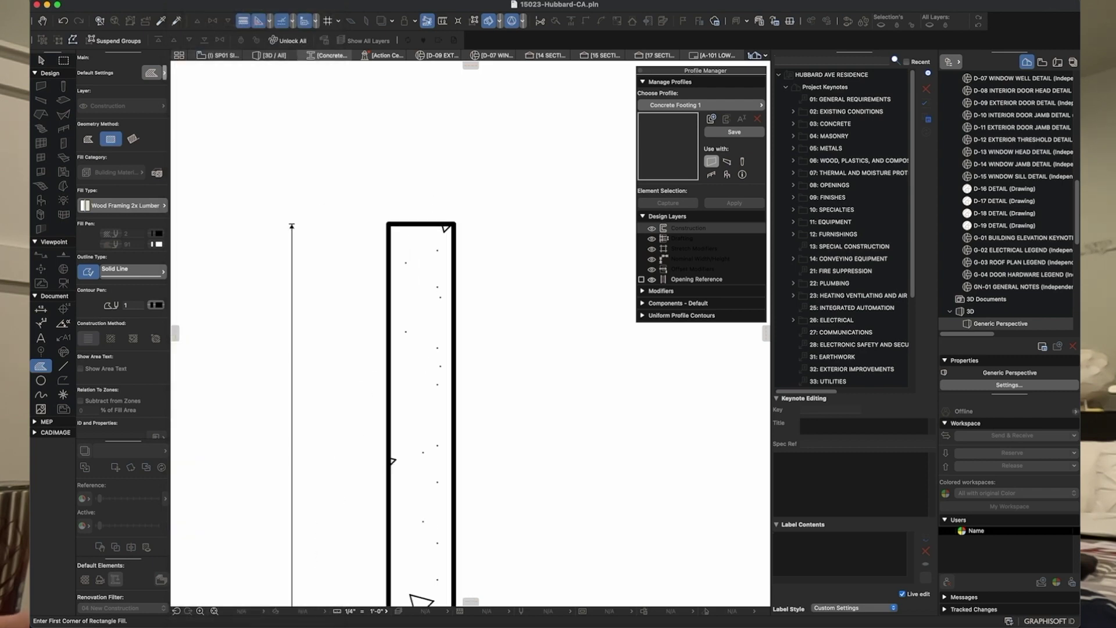
click(382, 229)
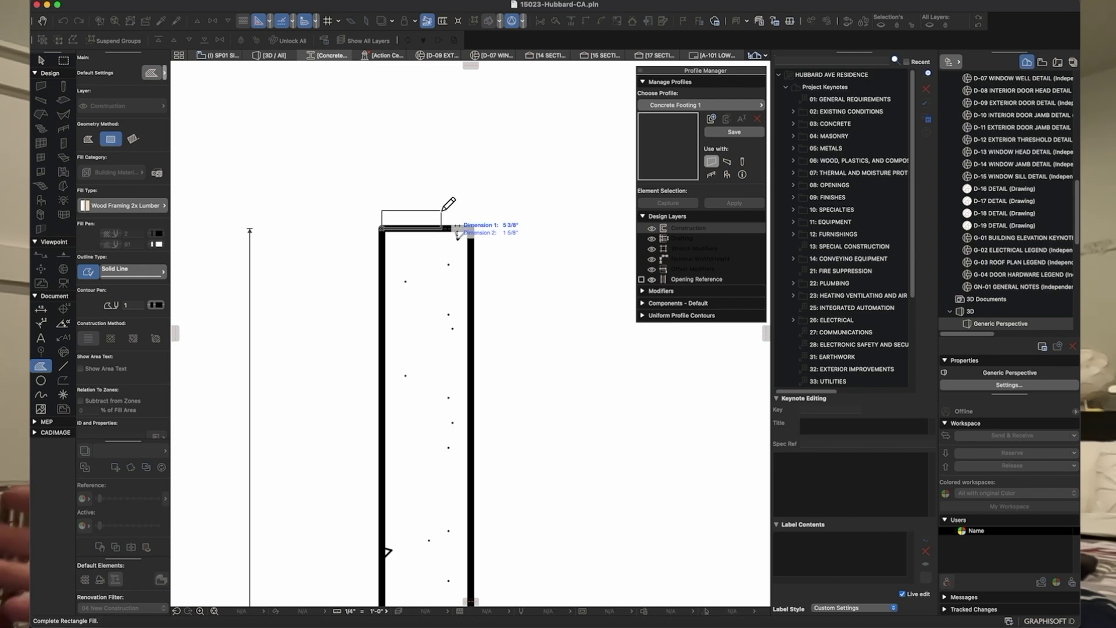
key(r)
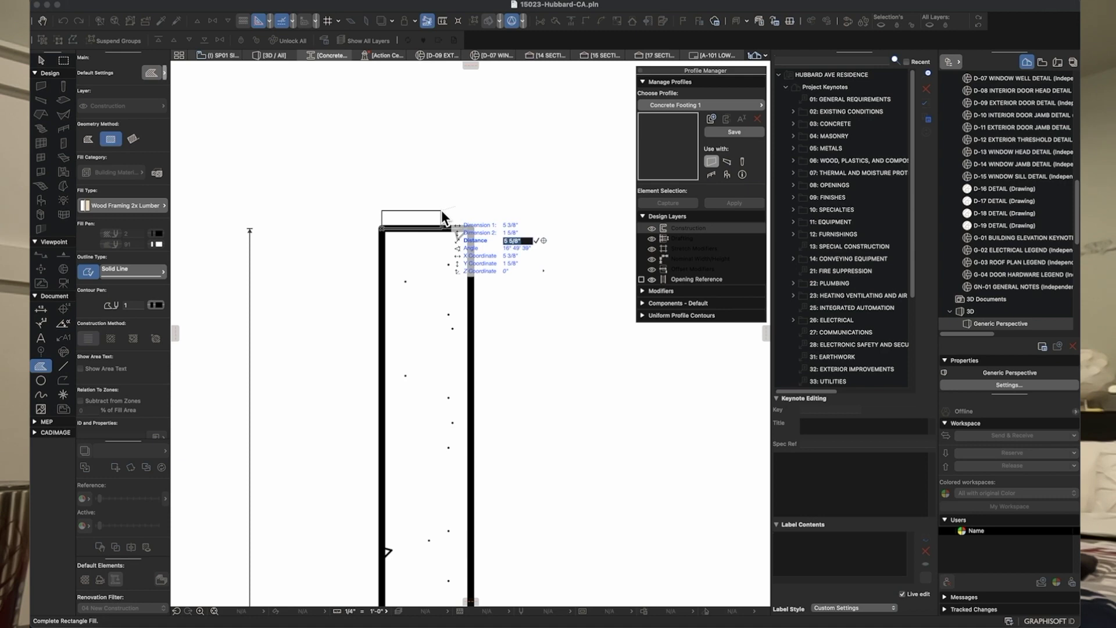
key(Up)
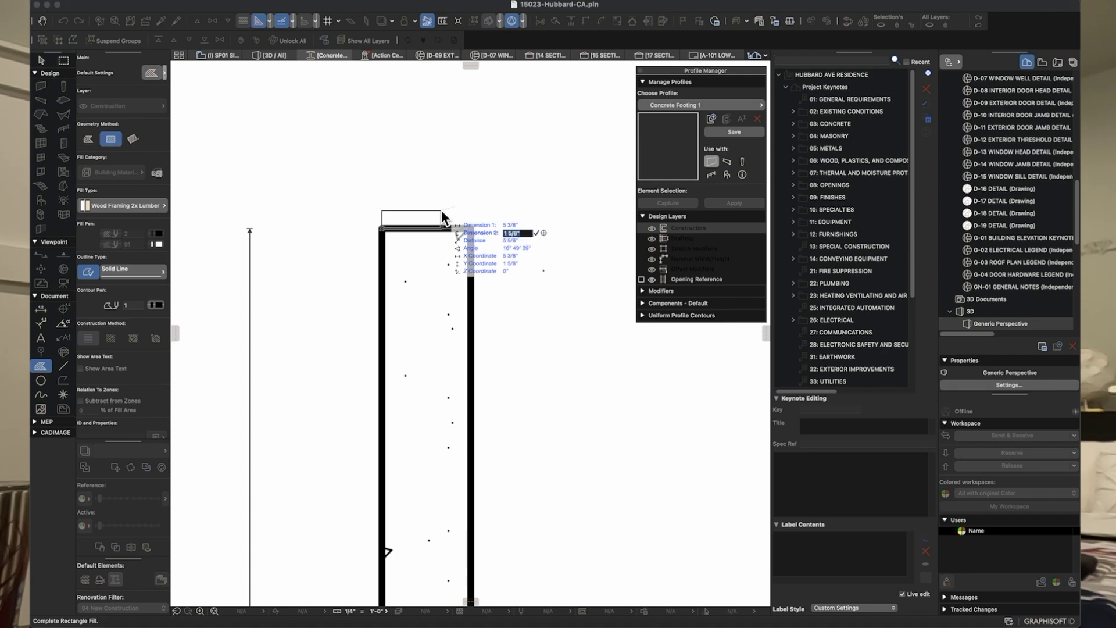
text(1.5)
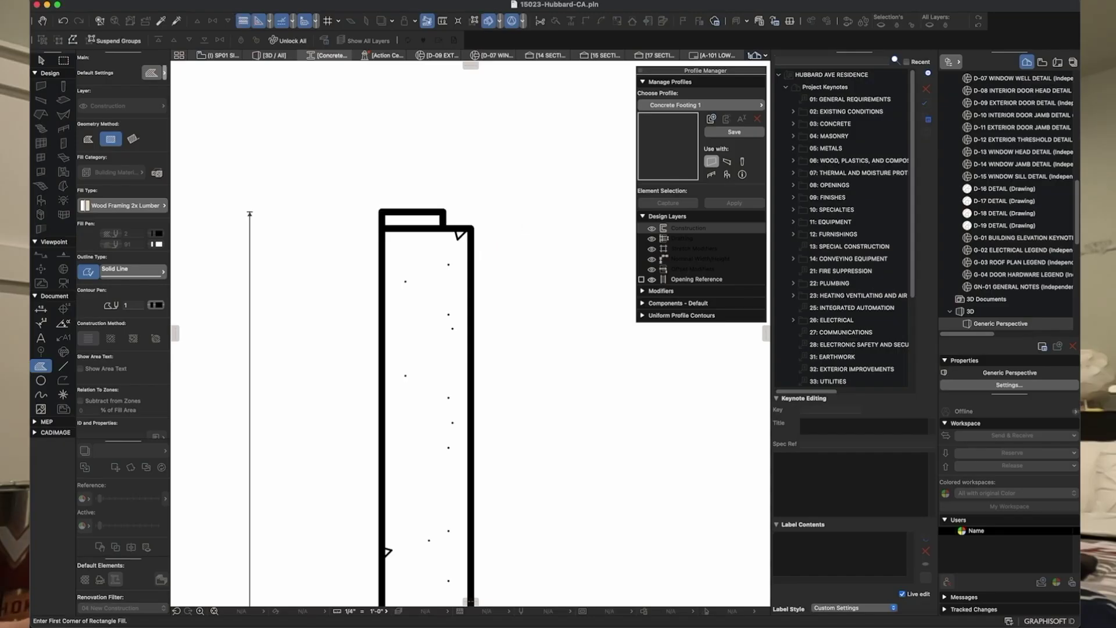
key(Escape)
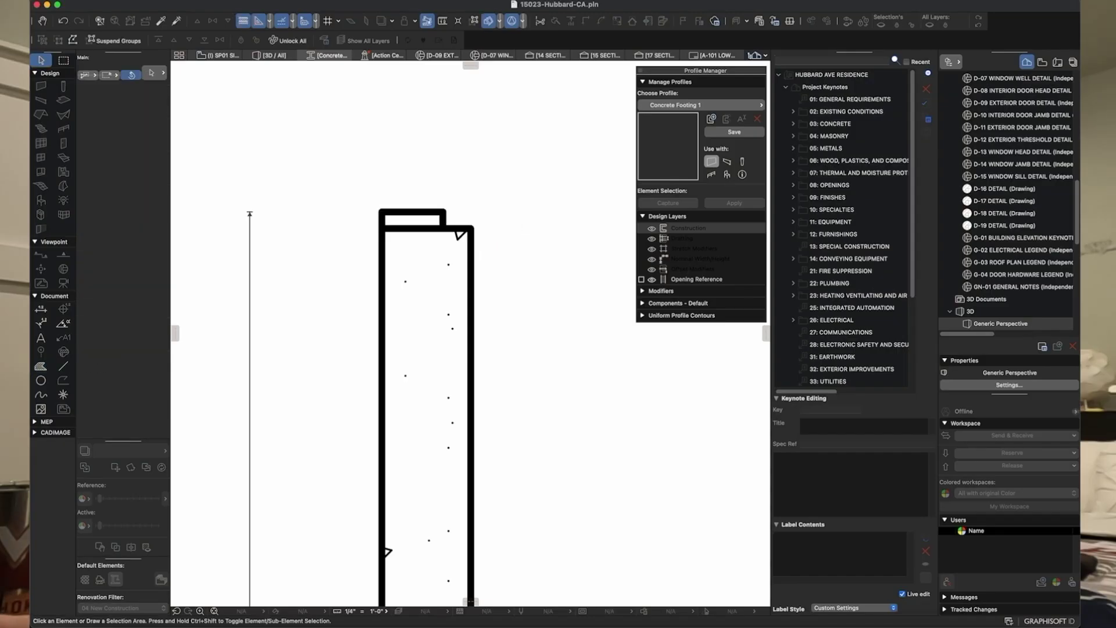
Step: Copy the sill plate fill in place, using its upper-right corner as both the start and end of the move
scroll(417, 218, up, 6)
click(412, 222)
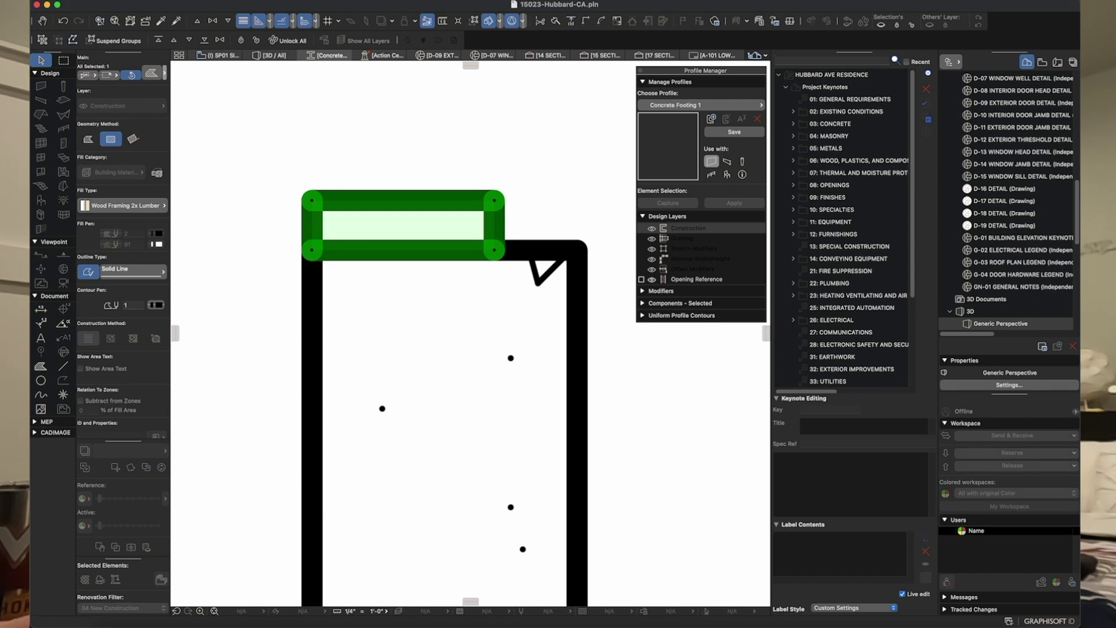
key(super+d)
click(494, 200)
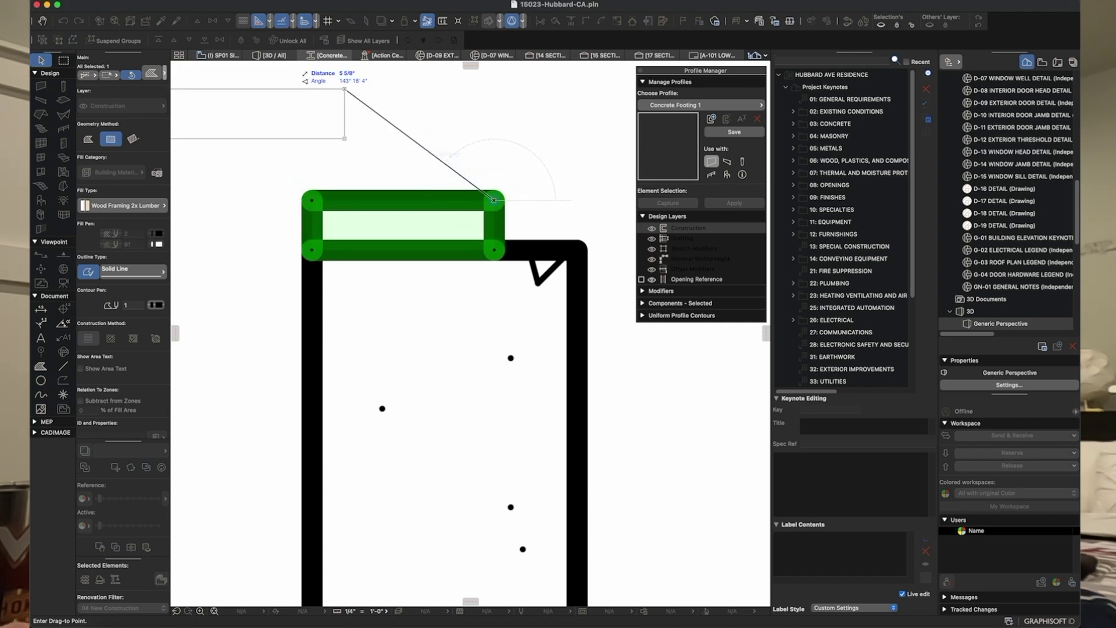
click(136, 4)
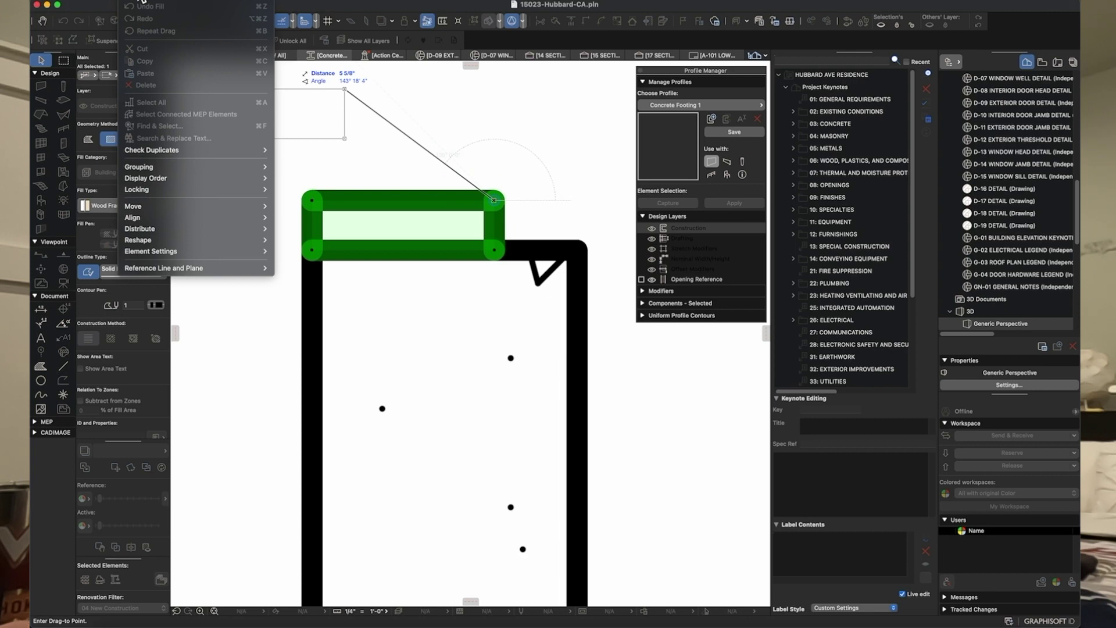
mouse_move(160, 211)
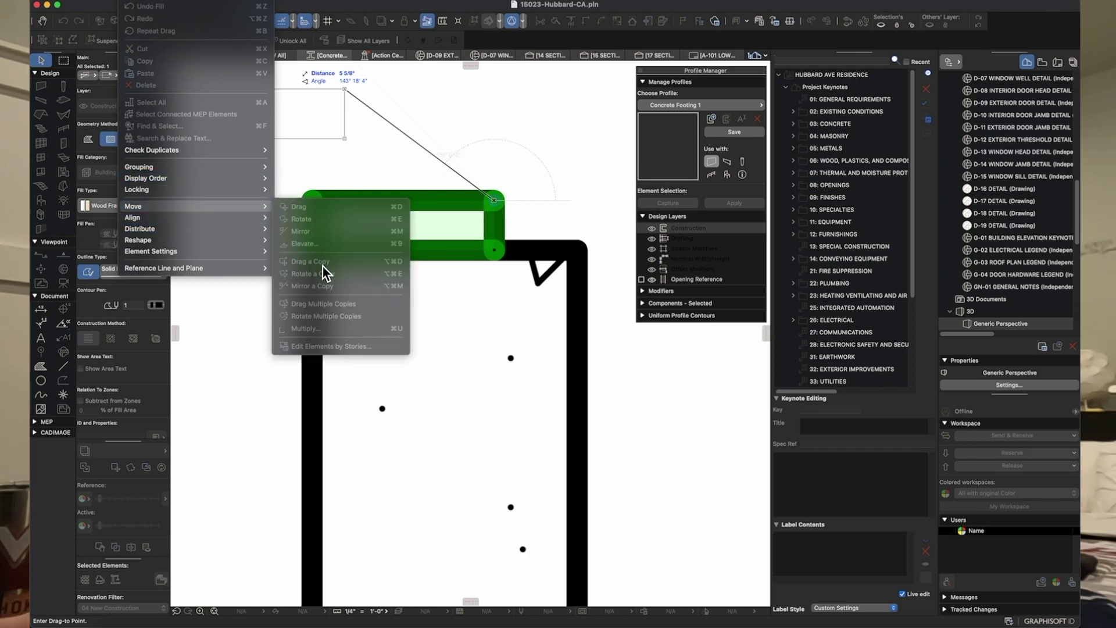
click(544, 195)
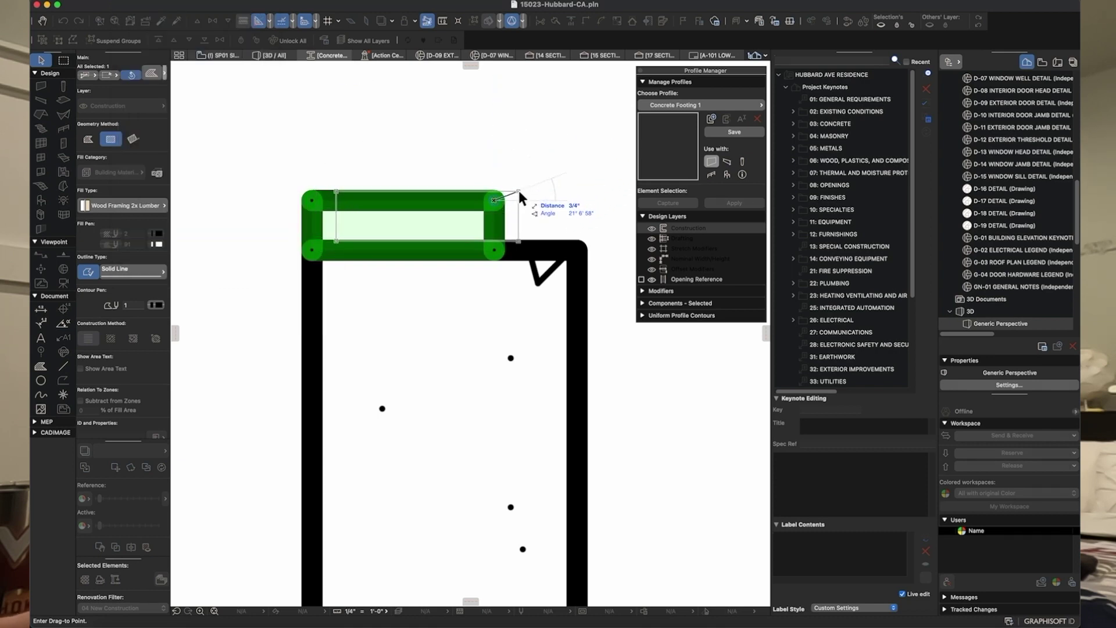
key(alt)
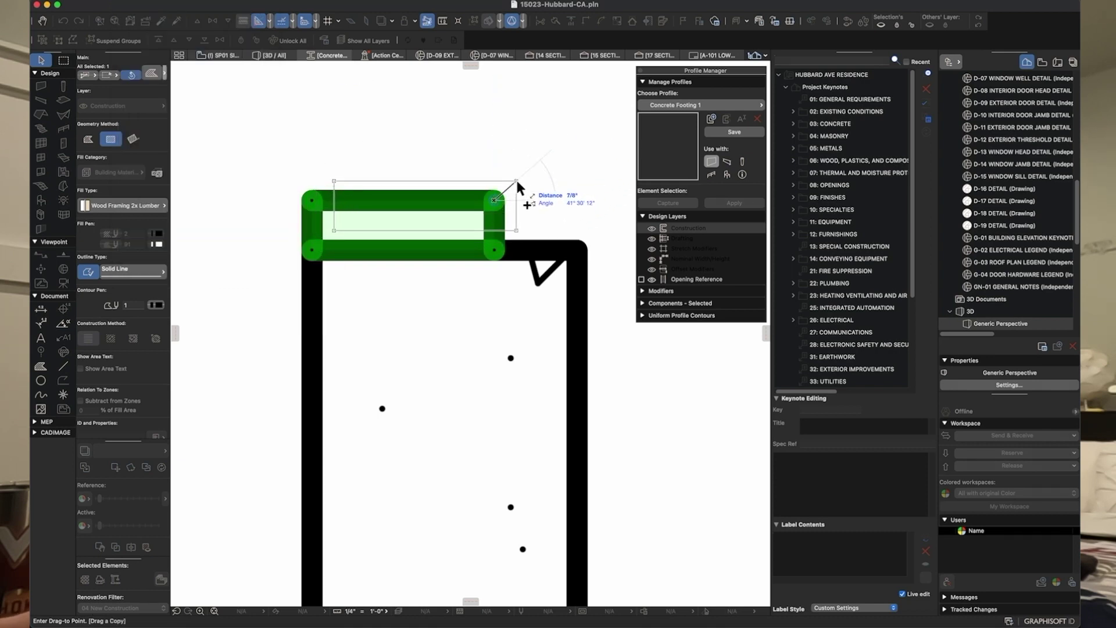
click(494, 200)
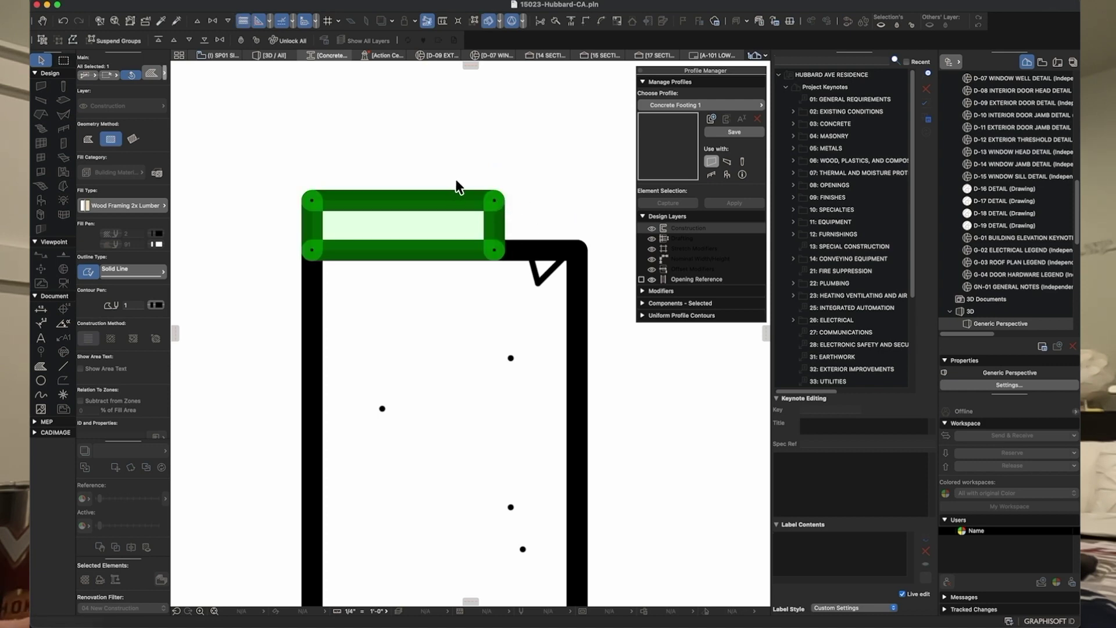
Step: Move the copied sill plate fill's upper-right corner onto its lower-right corner to form a lower-left triangle
click(495, 201)
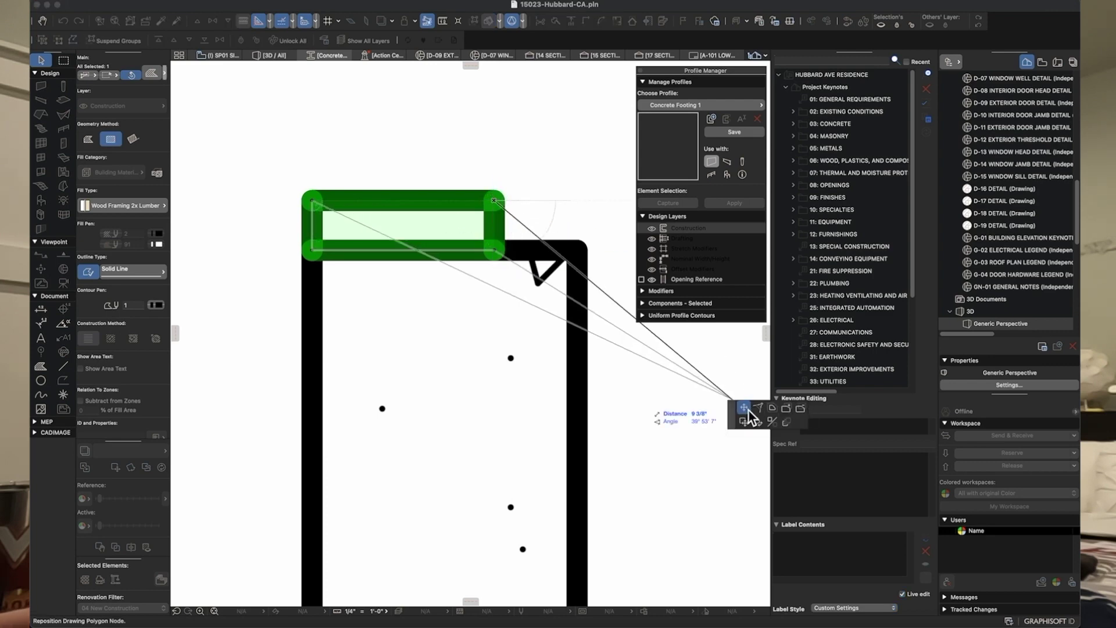
drag(733, 422, 544, 198)
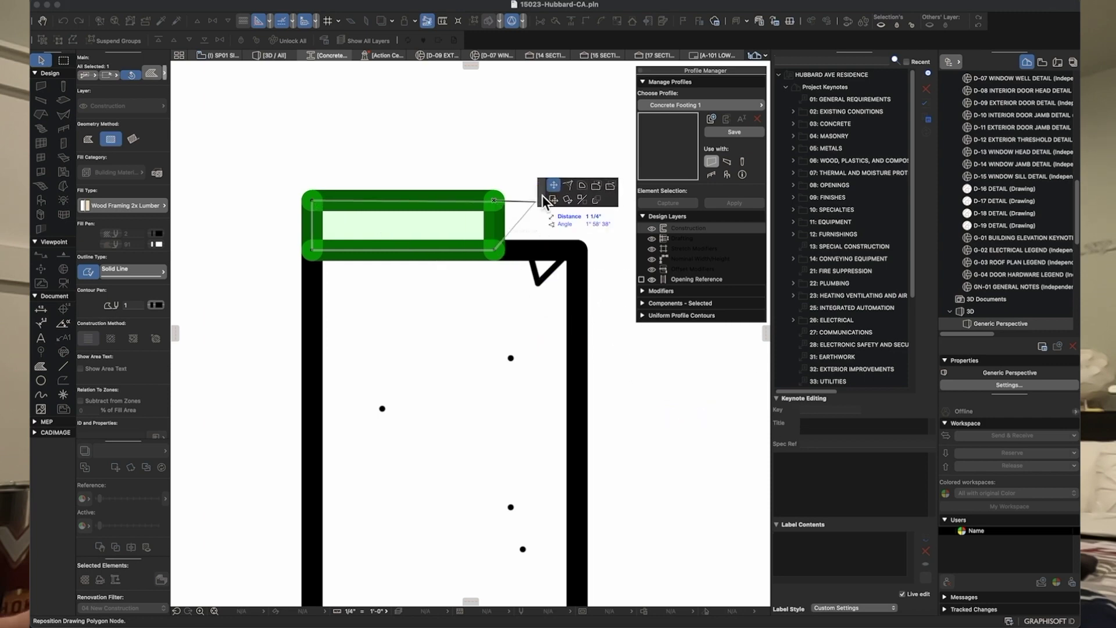
click(497, 253)
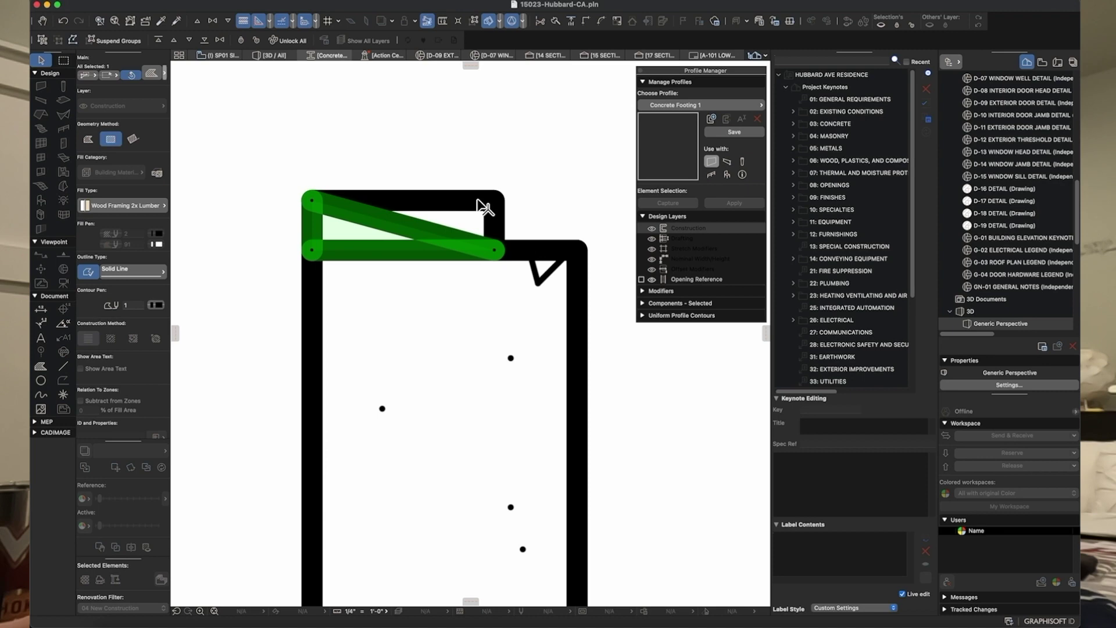
Step: Reduce the original rectangular fill to its upper-right triangle by moving the lower-left corner to the upper-left, and remove that triangle
key(super+z)
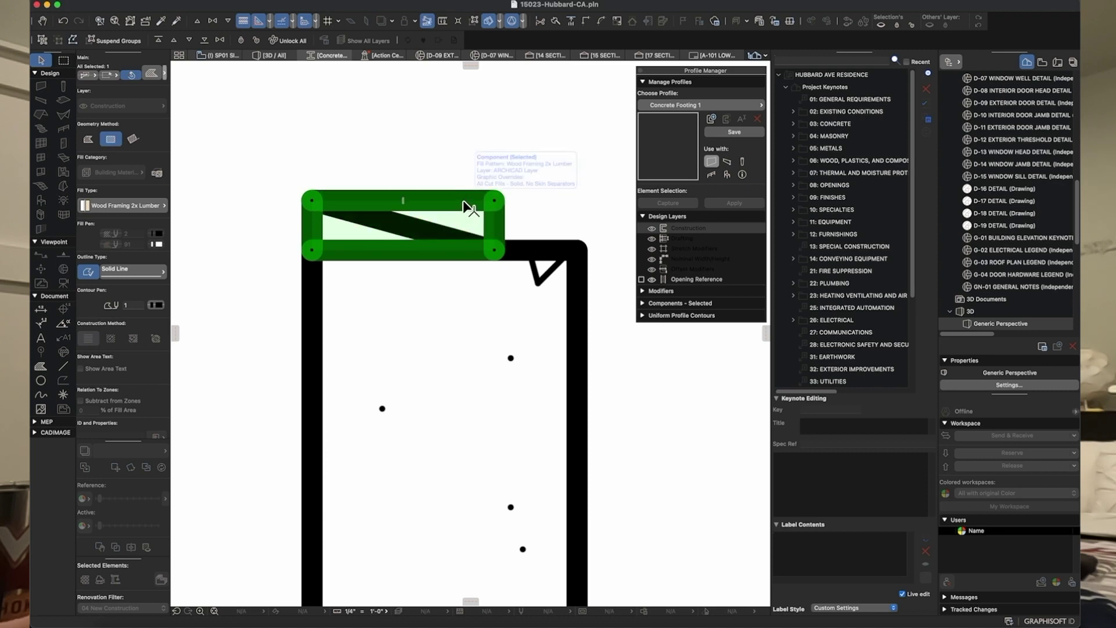
click(312, 250)
click(313, 201)
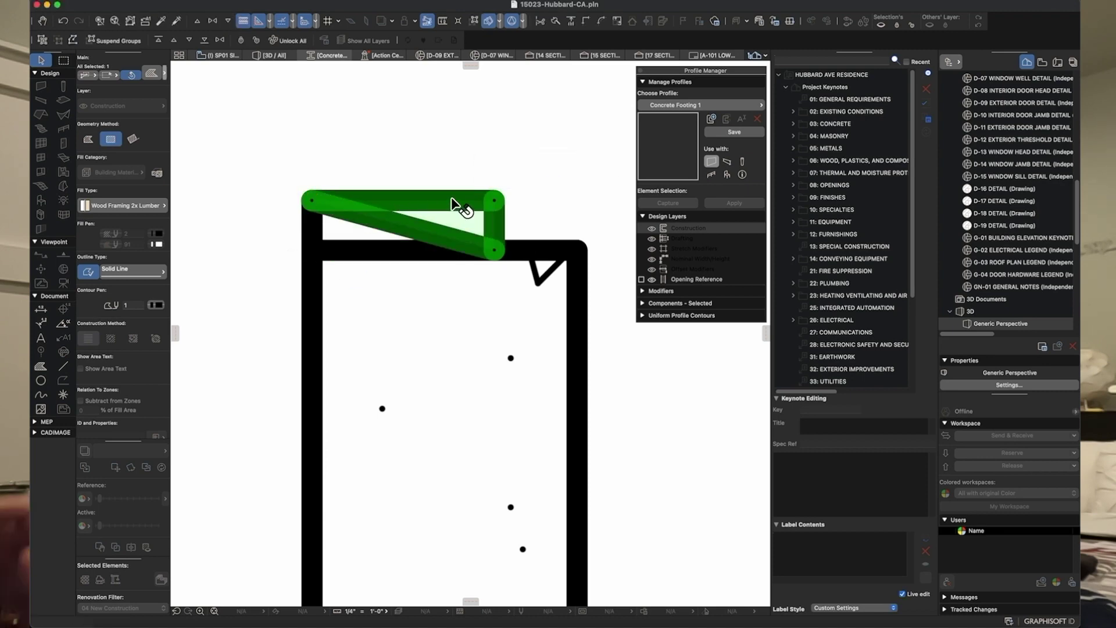
click(452, 200)
Step: Copy the lower-left triangle in place and move the copy's upper-left corner to the midpoint of its sloped edge
click(349, 213)
click(311, 200)
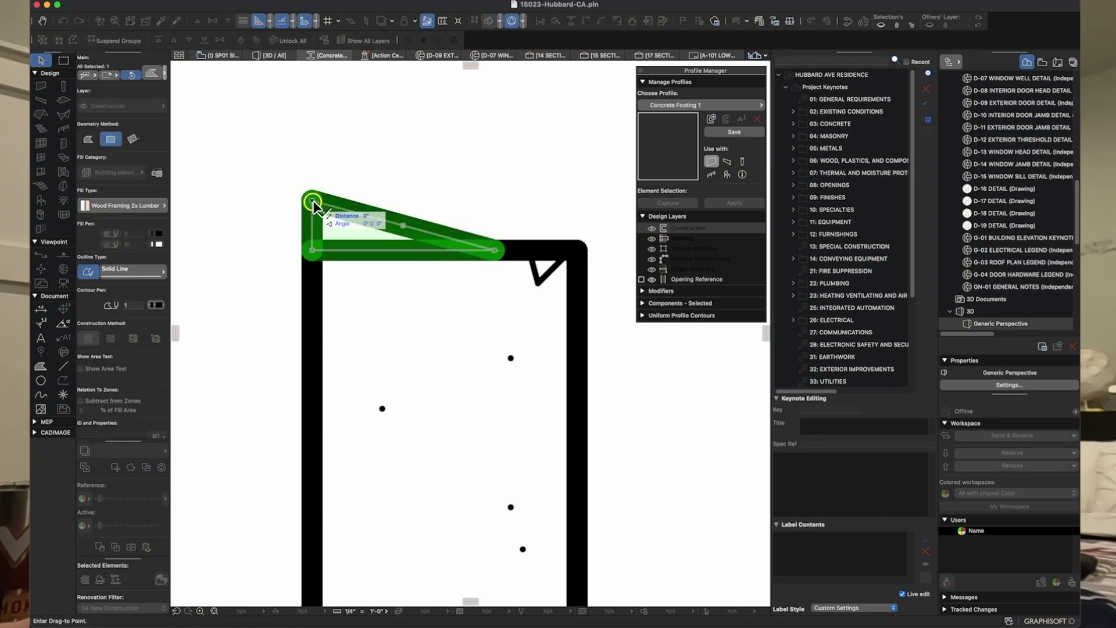
click(311, 201)
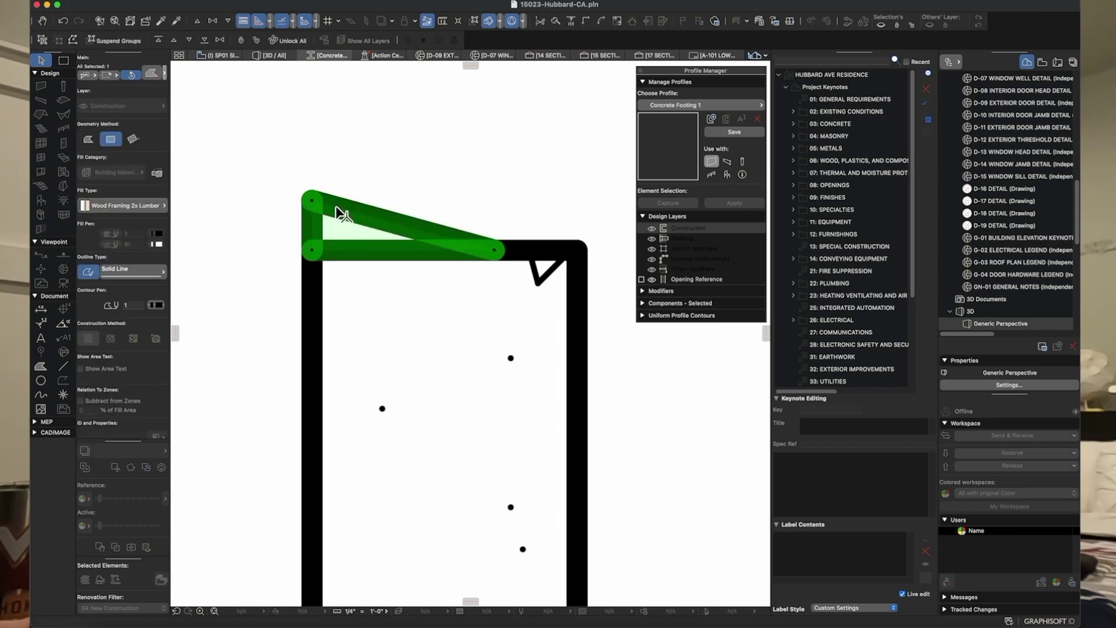
click(313, 201)
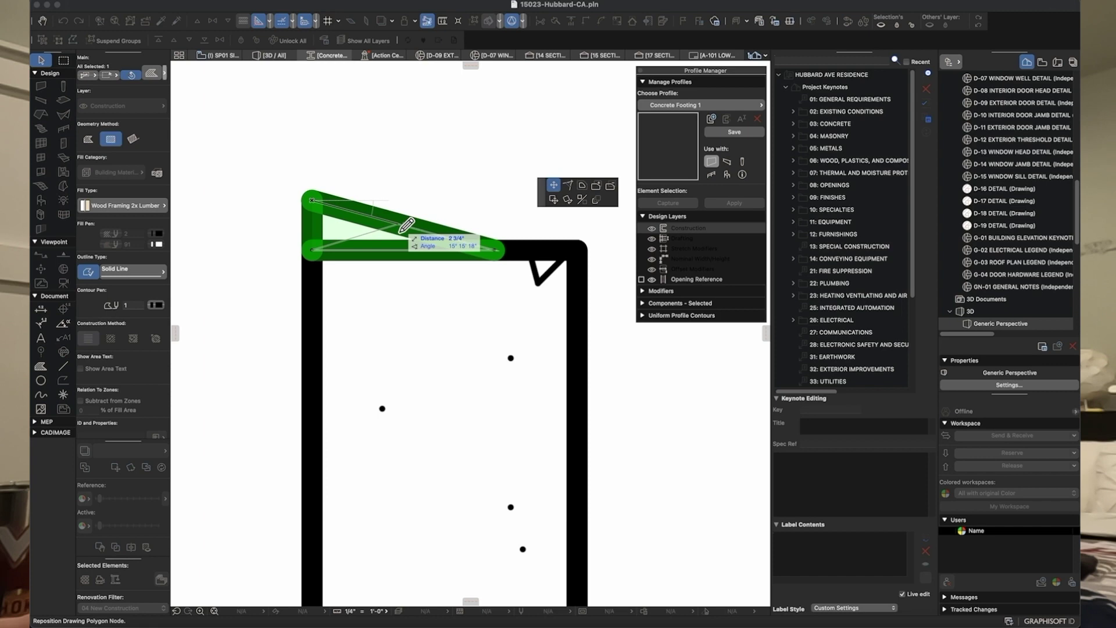
click(409, 219)
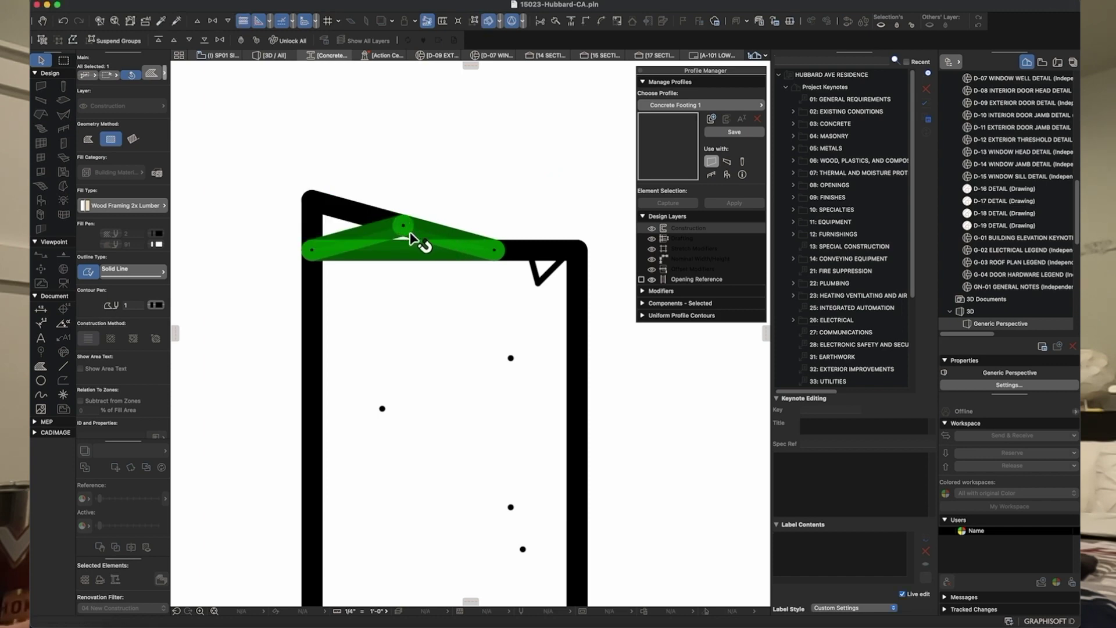
Step: Turn off the true line weight display and review the snap point options and values
click(245, 21)
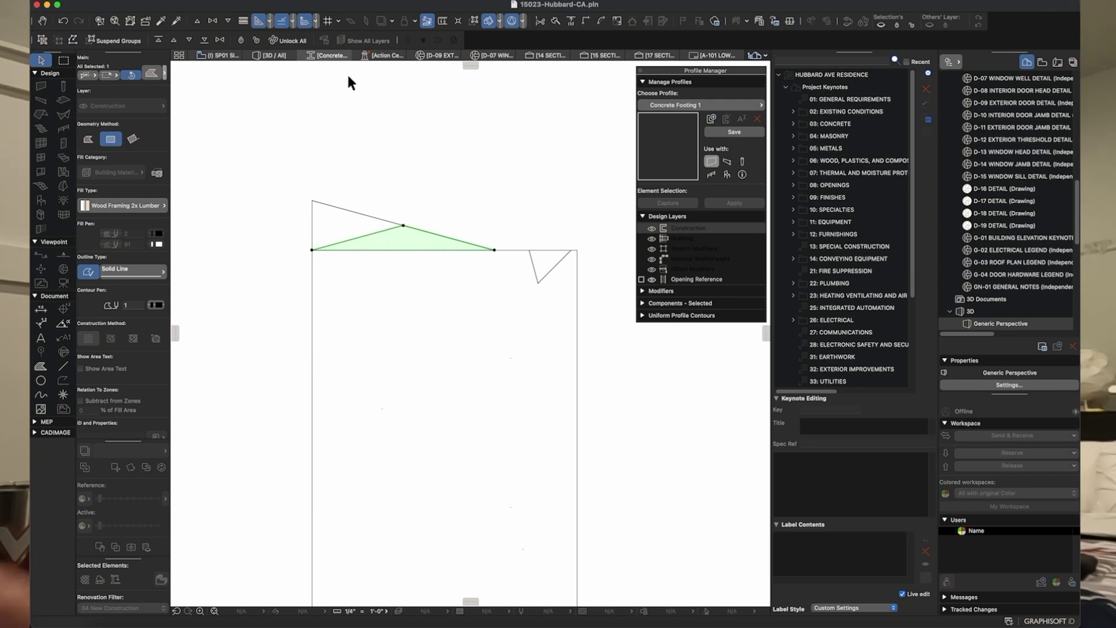
click(293, 23)
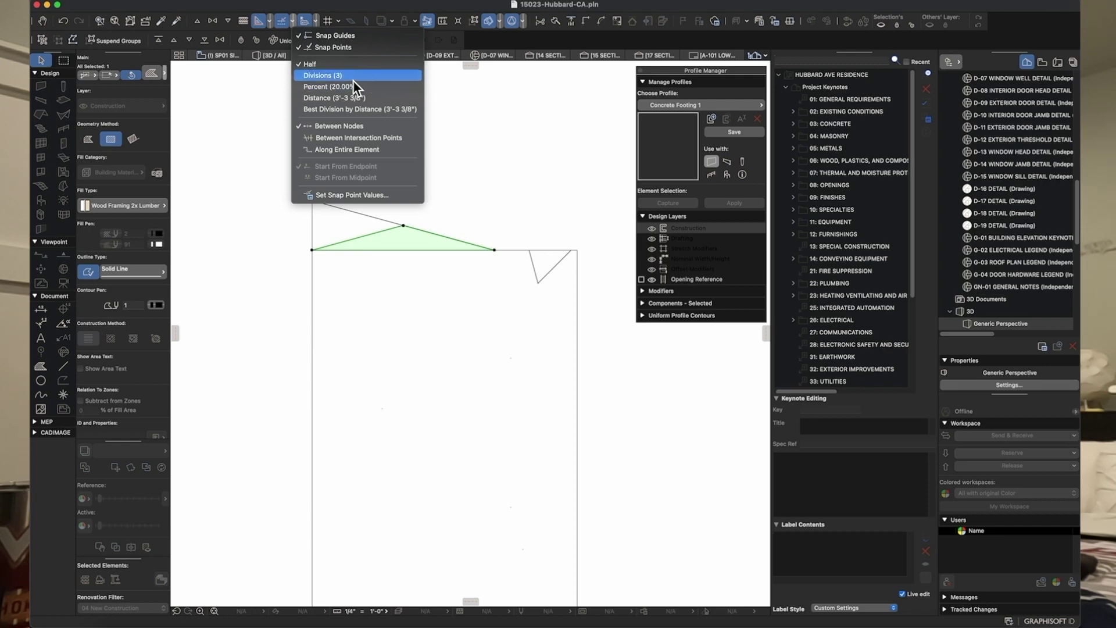
click(335, 196)
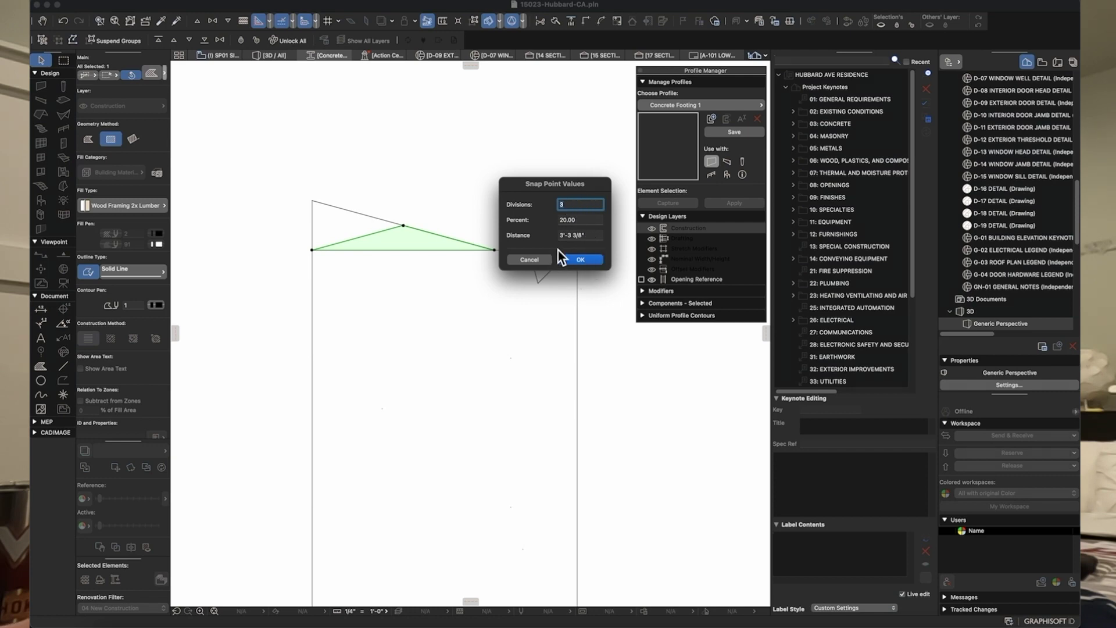
click(536, 261)
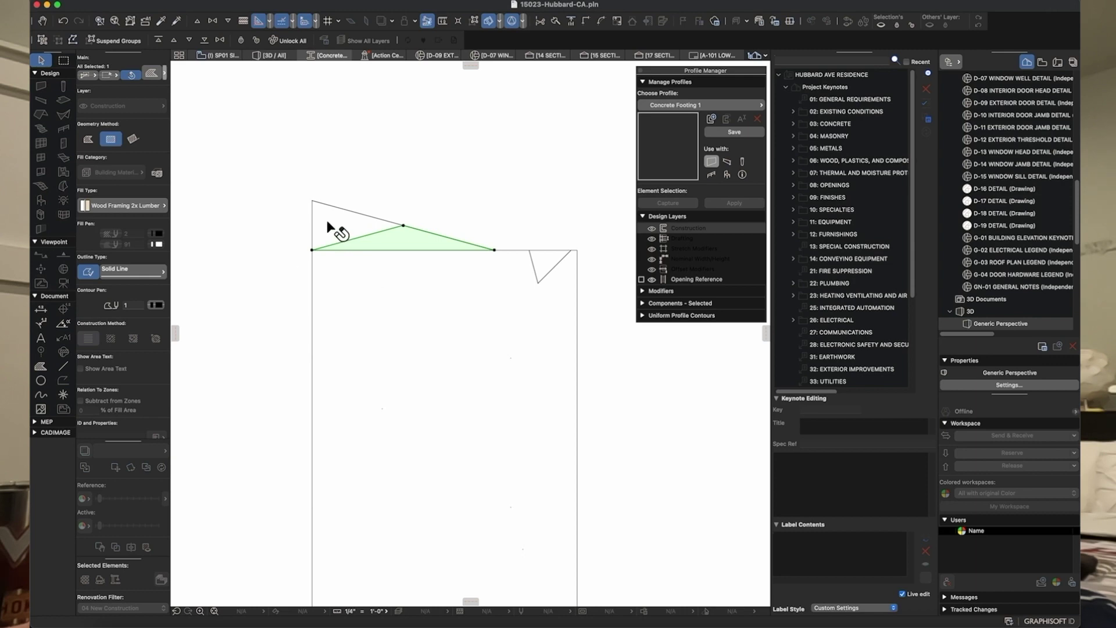
Step: Move the larger triangle's lower-right corner to the midpoint of its sloped edge, forming the sill plate's left triangle
click(365, 216)
click(495, 251)
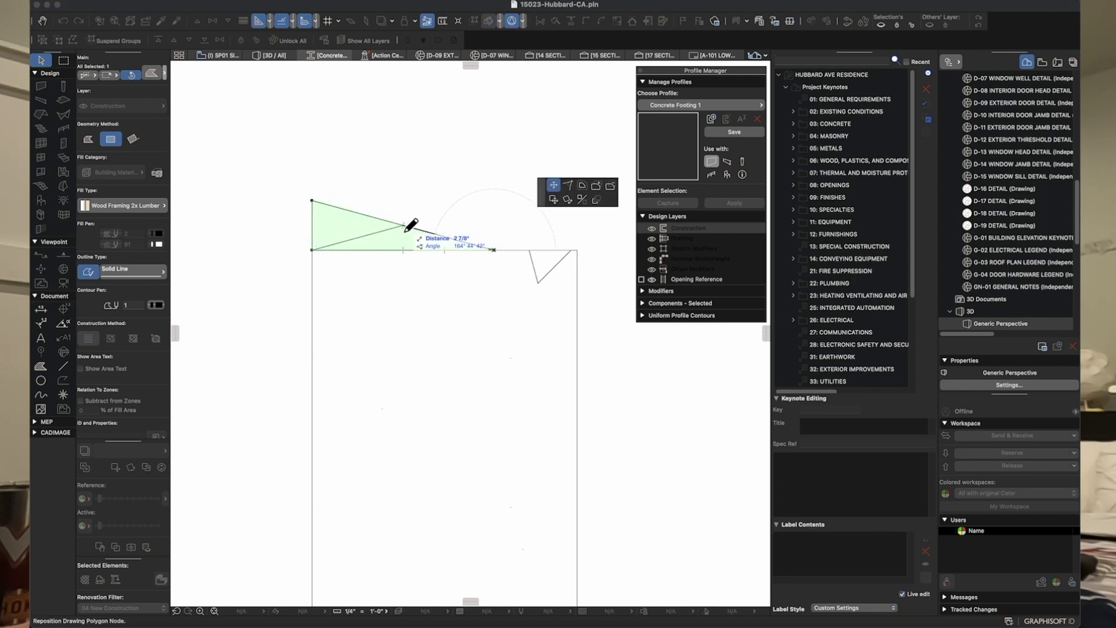
click(403, 225)
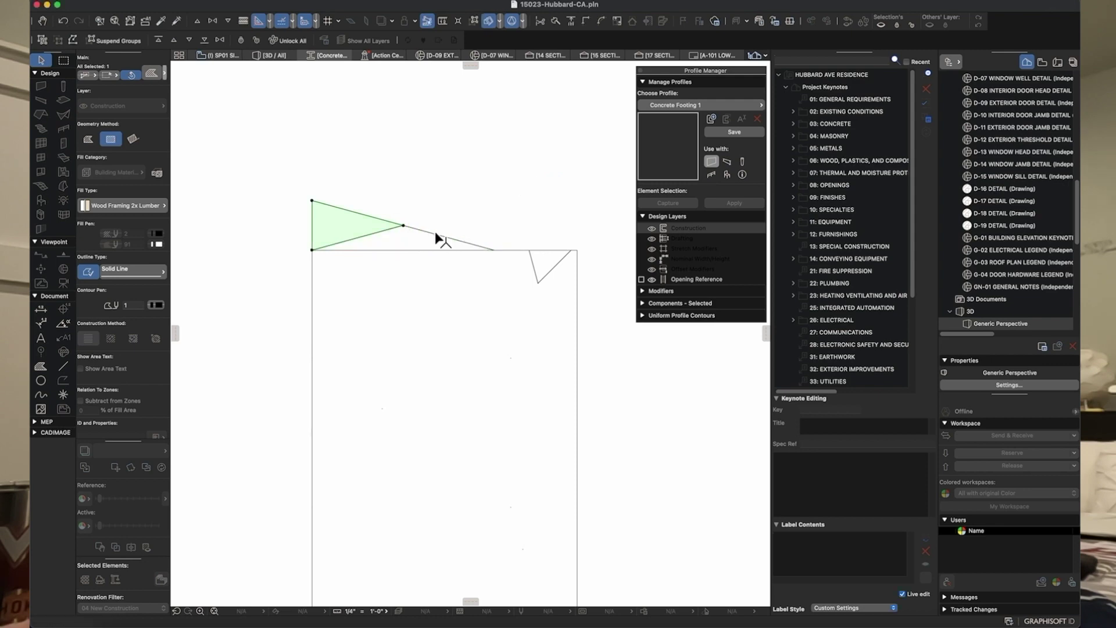
Step: Mirror a copy of the left triangle about a vertical axis through the sill plate's center point
key(super+m)
click(403, 226)
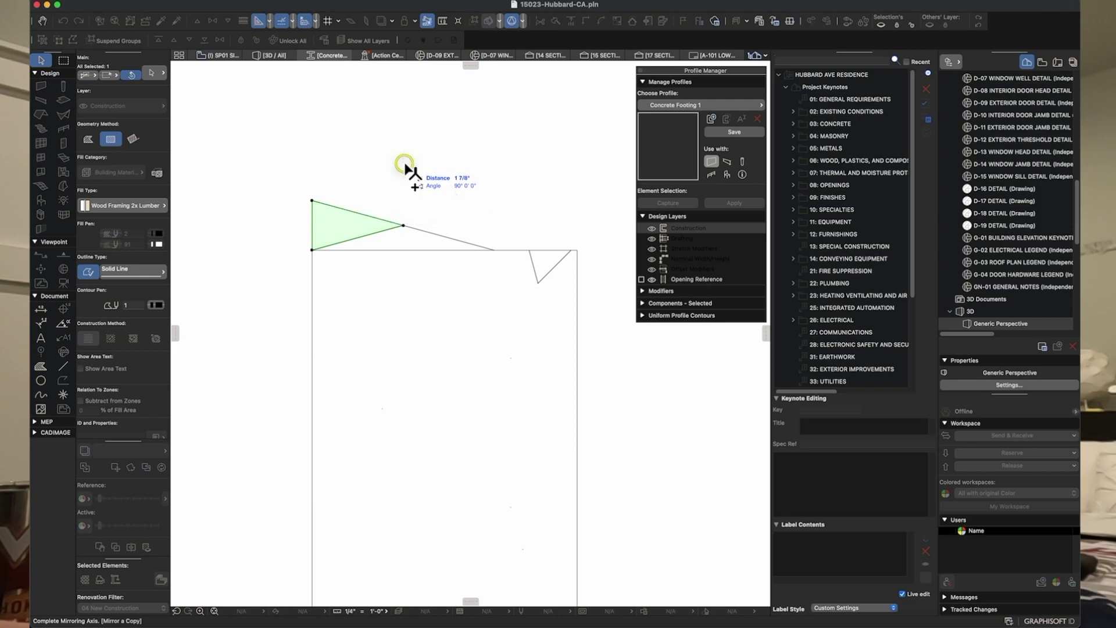
click(405, 170)
Step: Mirror a copy of the bottom triangle about a horizontal axis through the sill plate's center point
click(405, 239)
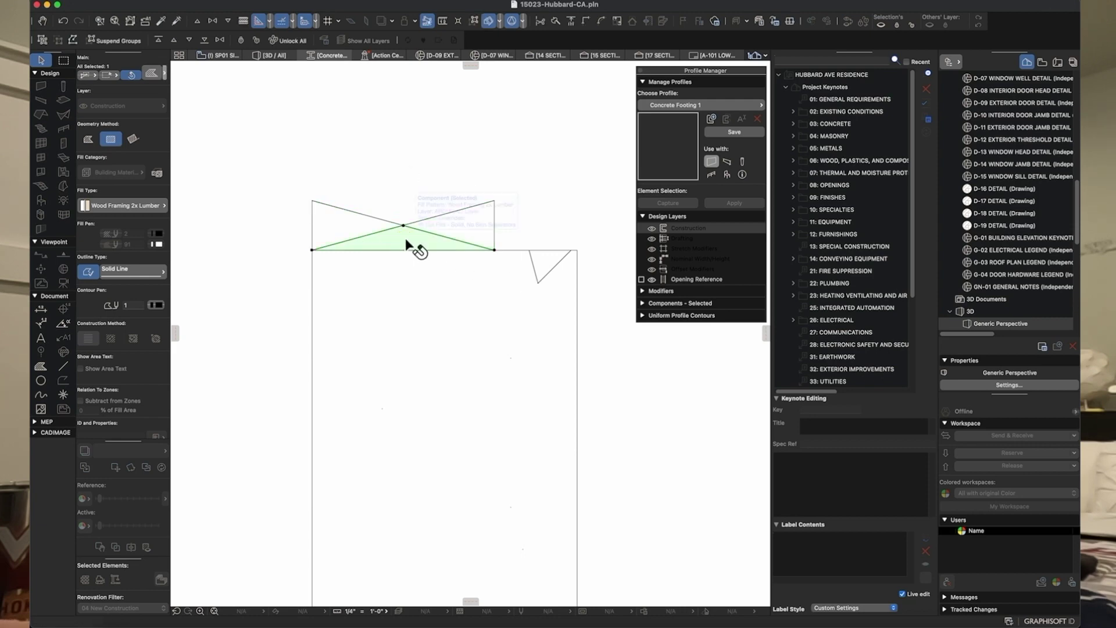
key(super+shift+m)
click(404, 225)
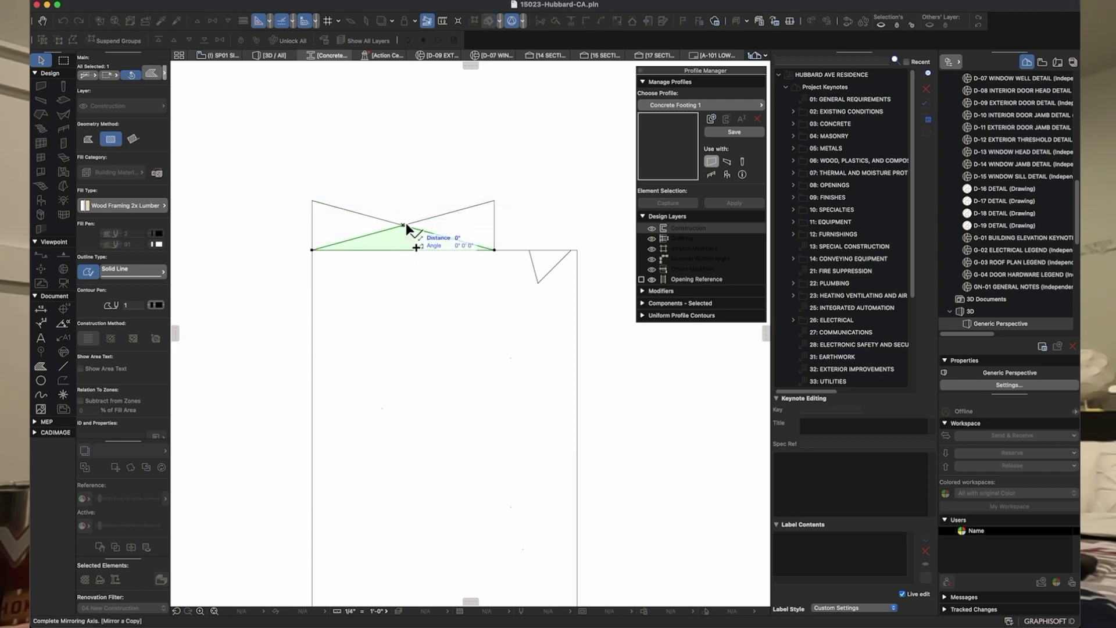
click(526, 229)
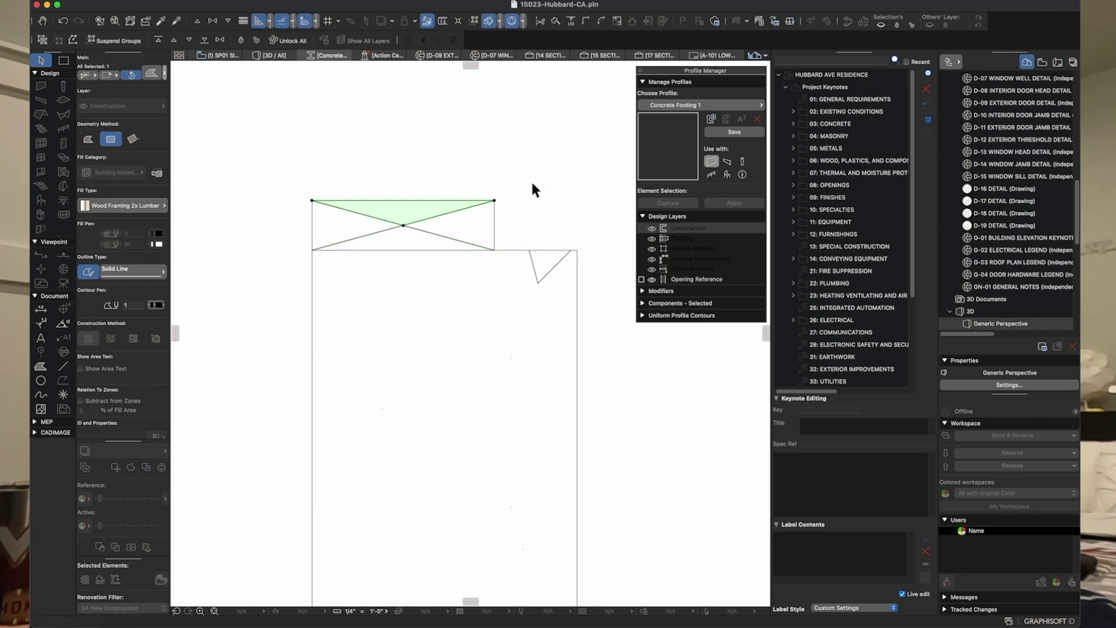
Step: Deselect the sill plate fills and save the Concrete Footing 1 profile
key(Escape)
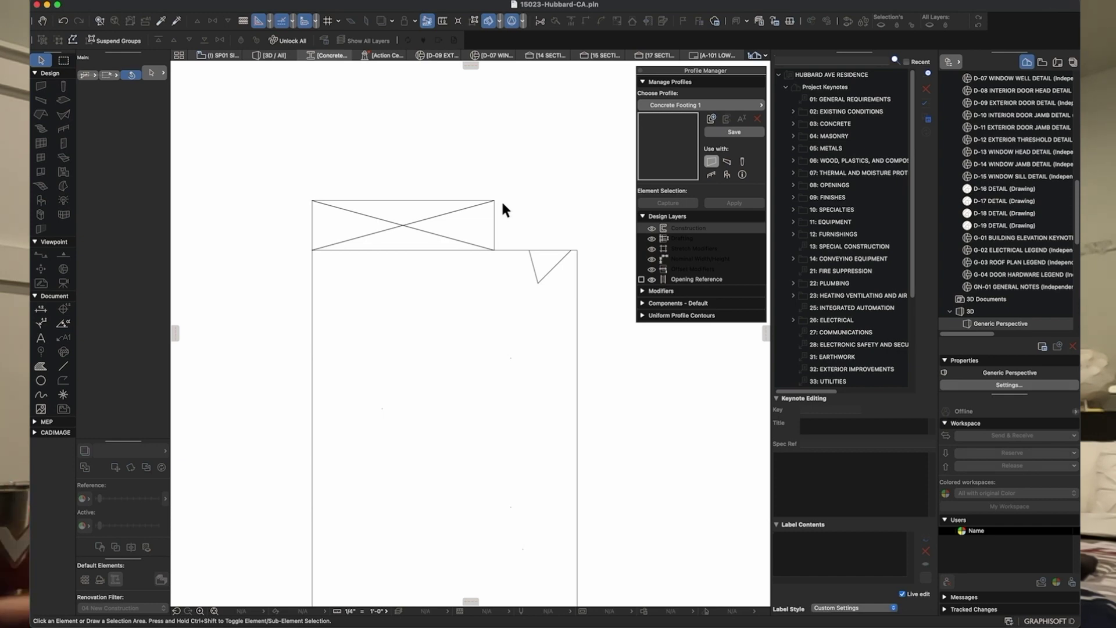
click(410, 209)
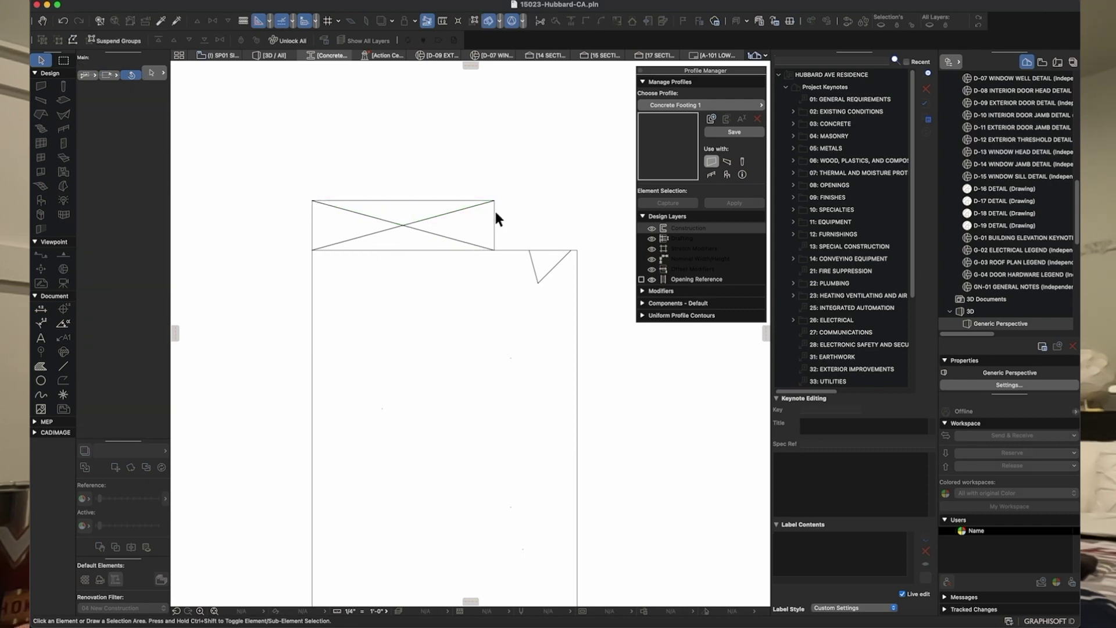
click(733, 134)
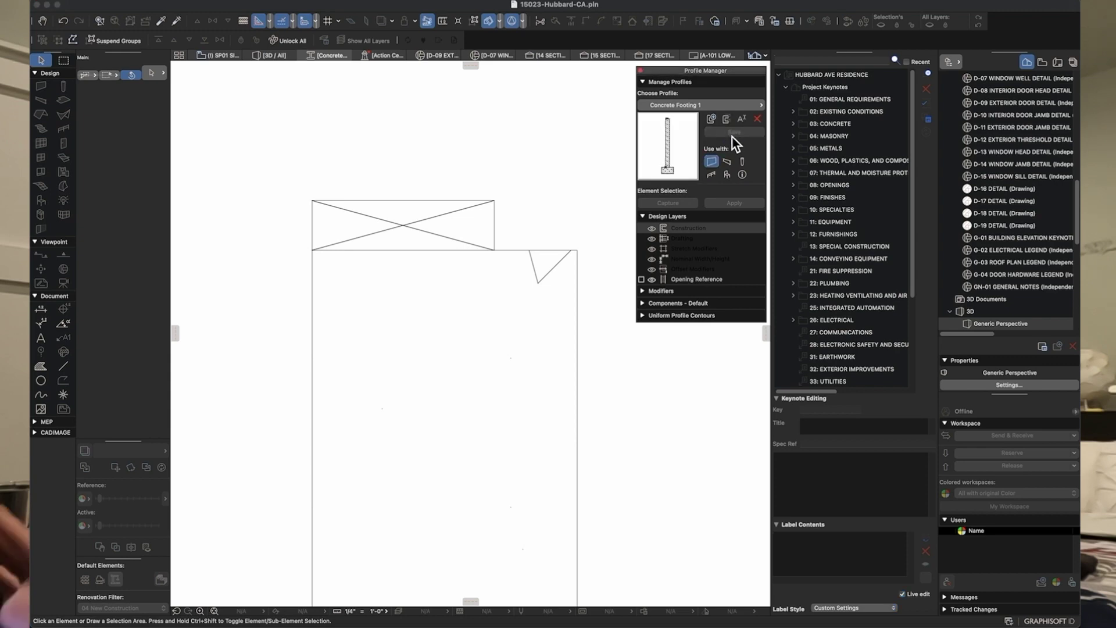
Step: Draw a 2" radius circle just outside the footing's left edge near its upper corner, and shift it slightly downward
scroll(434, 221, down, 10)
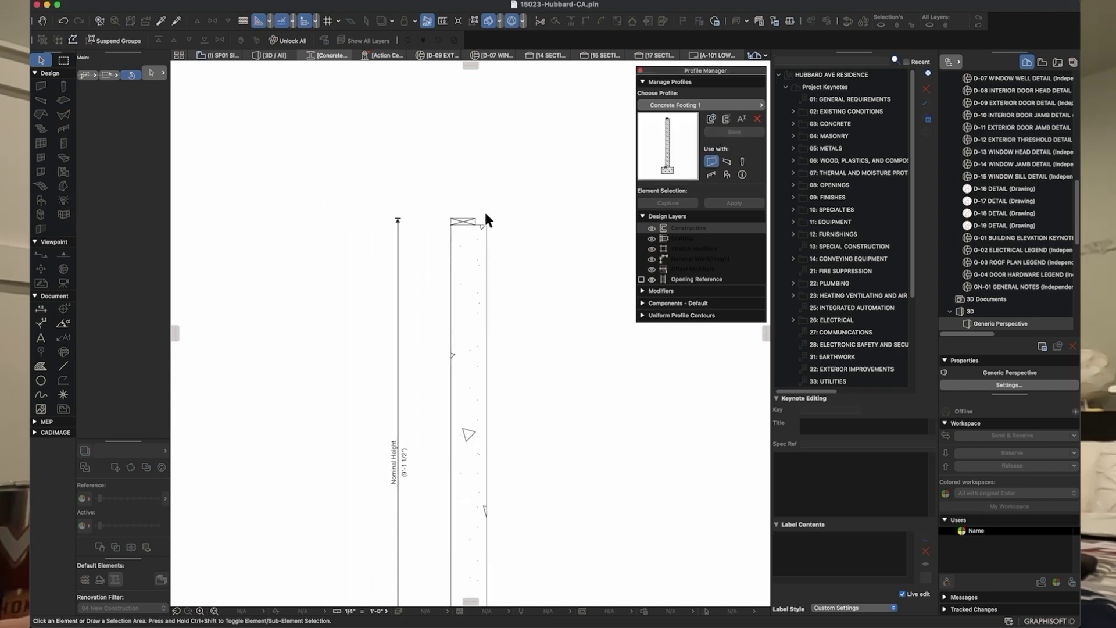
scroll(494, 418, down, 10)
scroll(427, 296, up, 5)
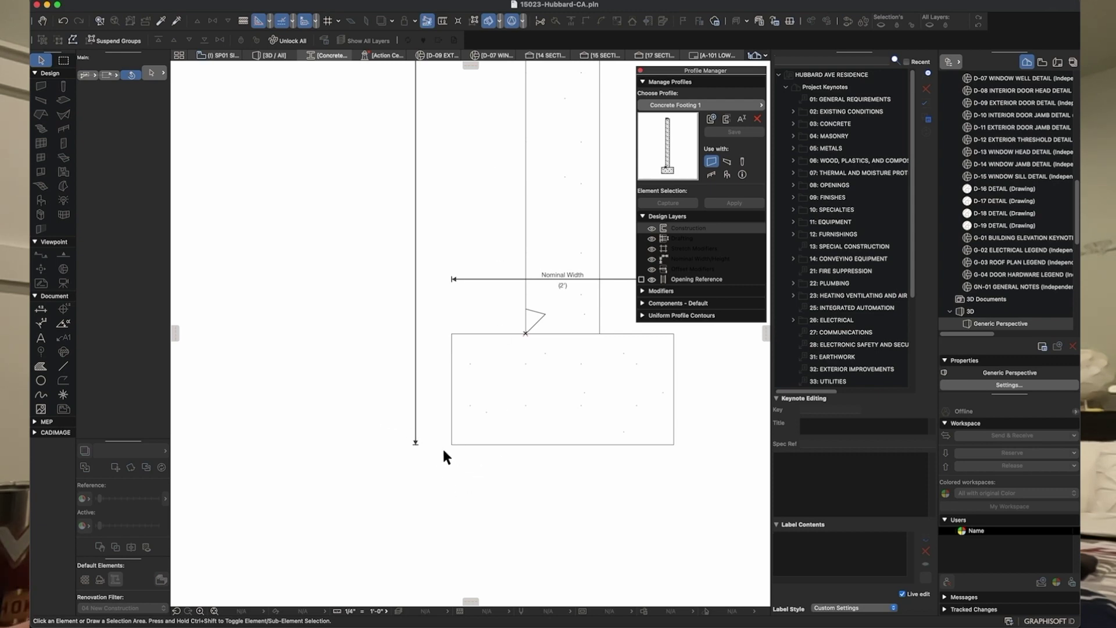
click(42, 382)
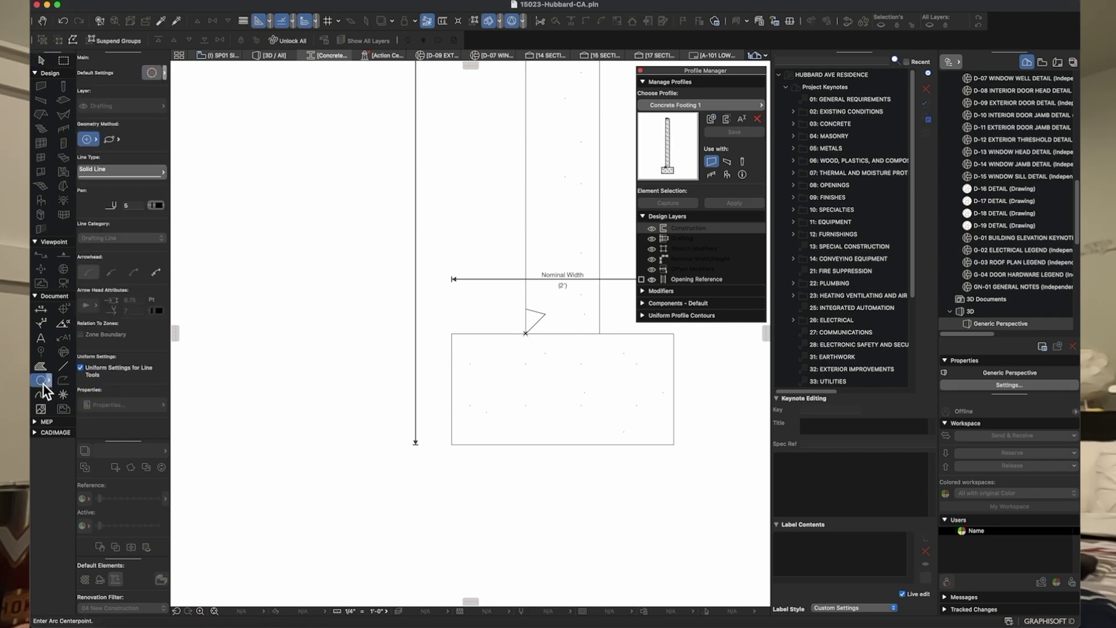
click(399, 359)
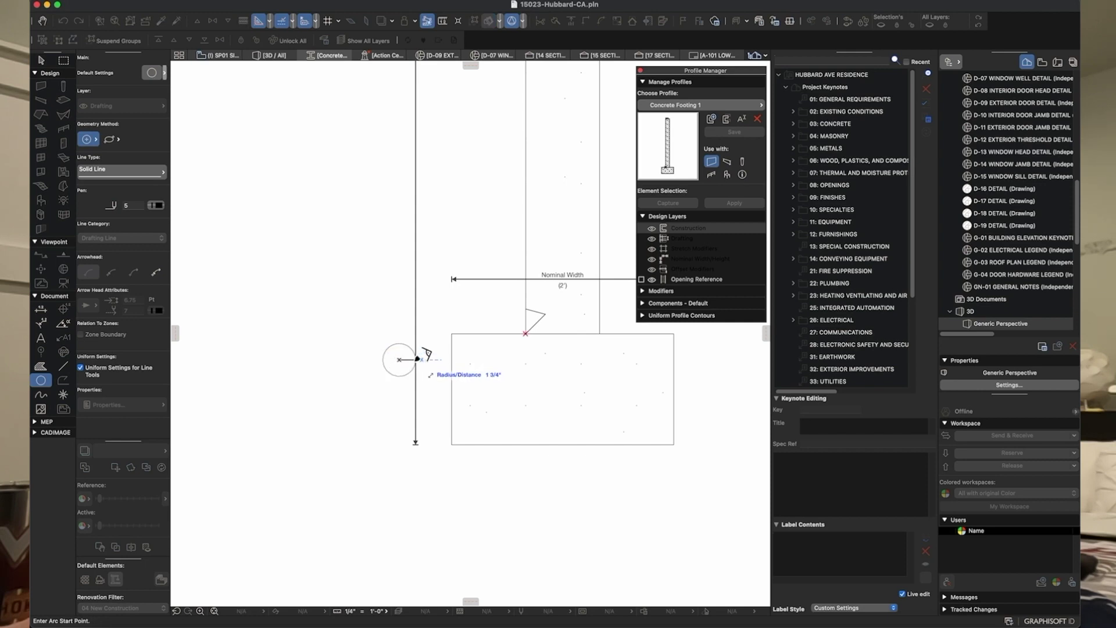
text(2)
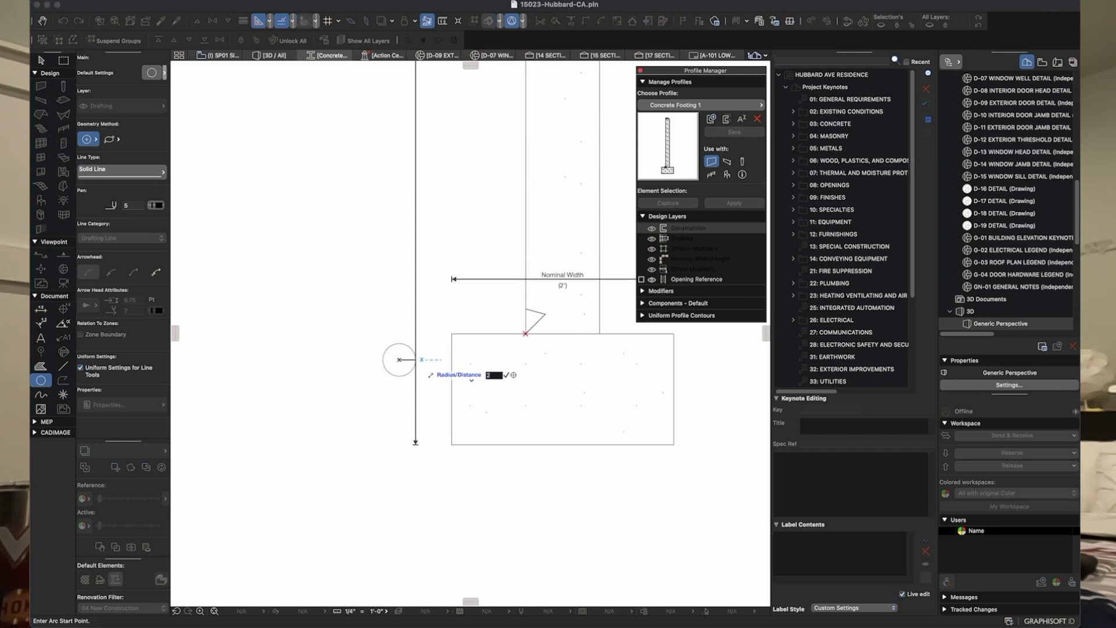
key(Return)
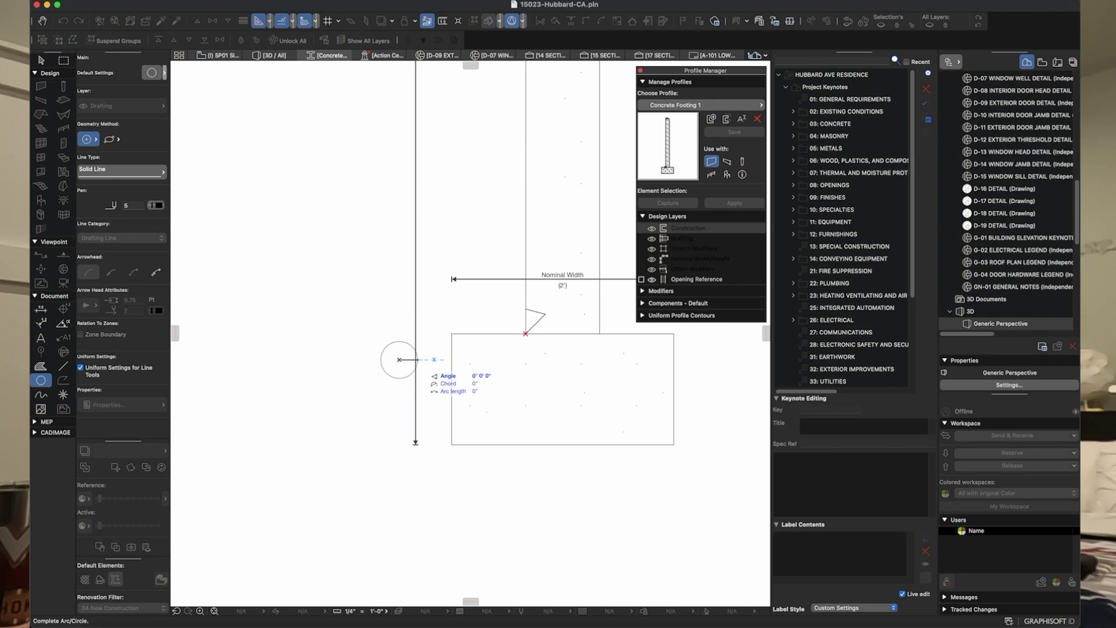
click(418, 359)
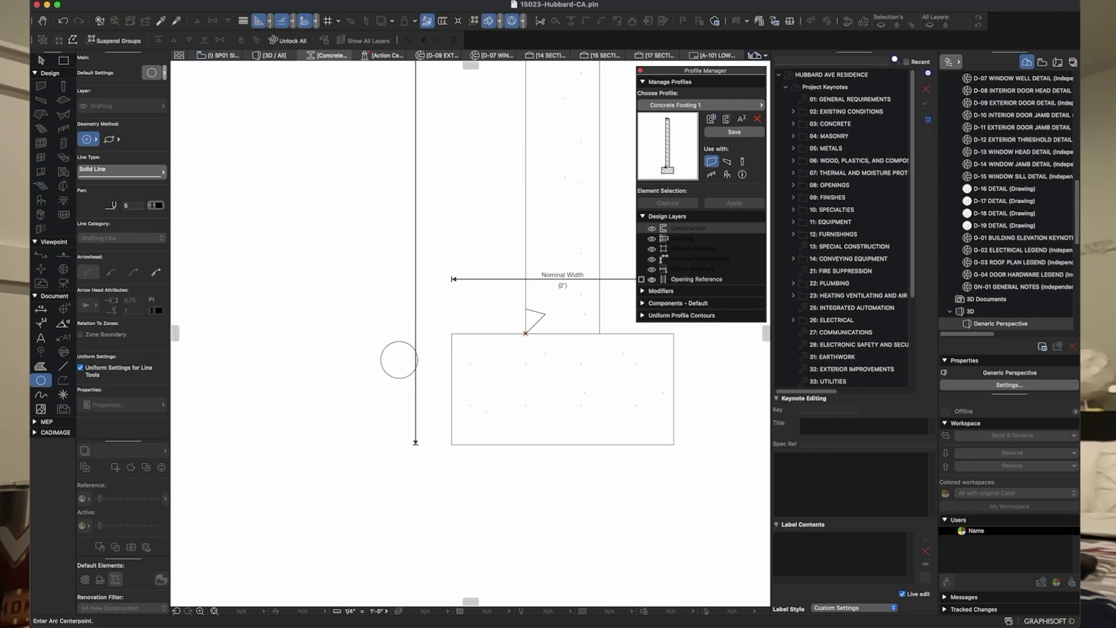
key(Escape)
click(400, 341)
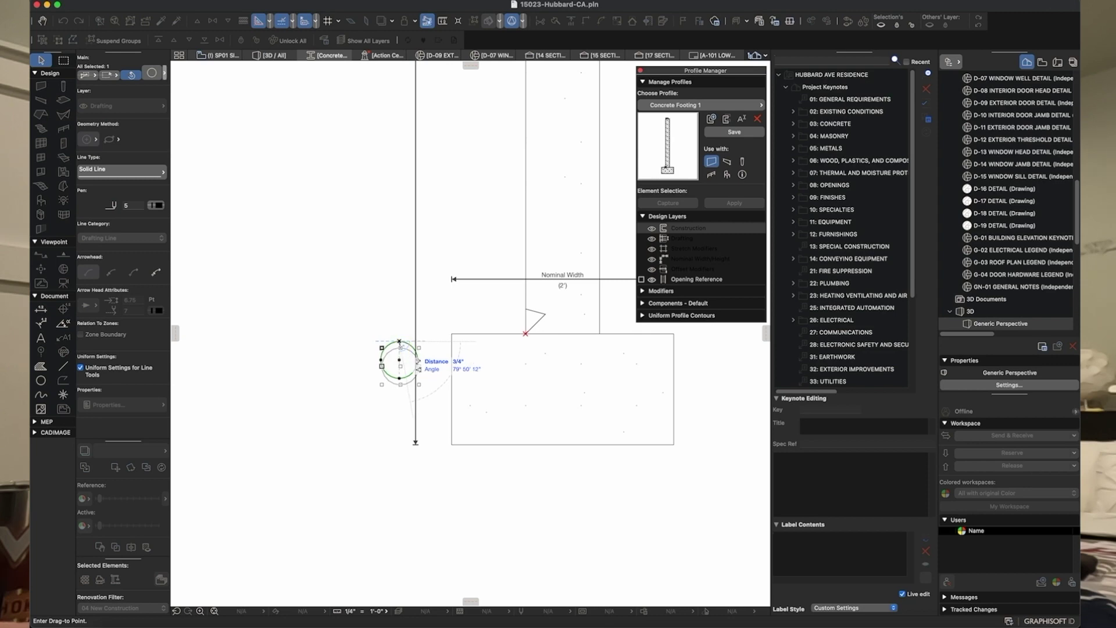
key(Escape)
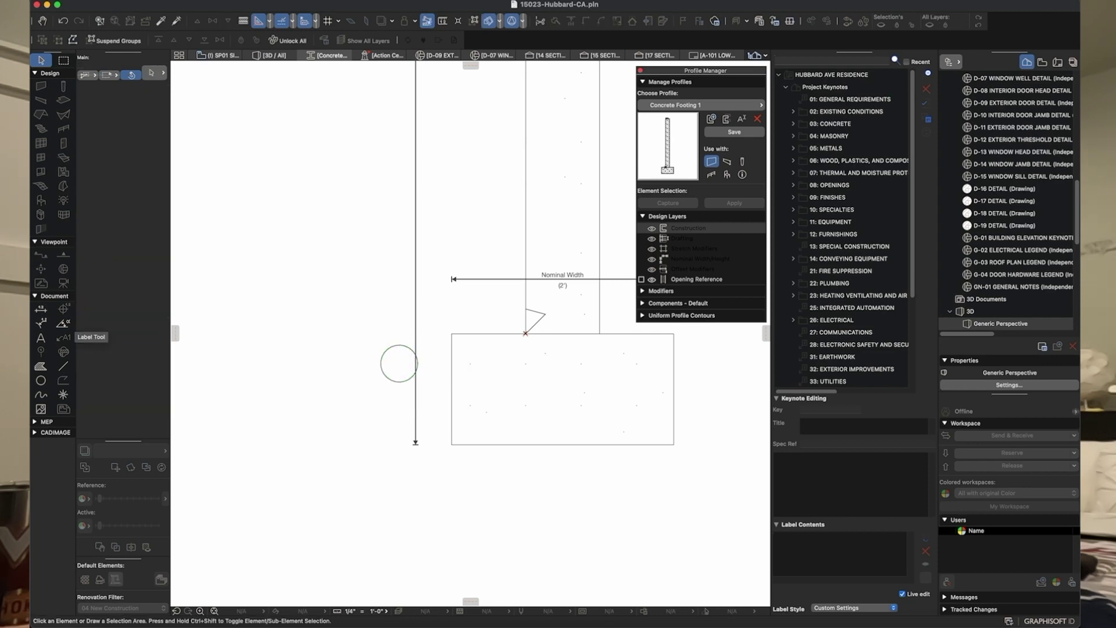
Step: Prepare a rectangular fill using Insulation Foamboard as the fill type
click(41, 366)
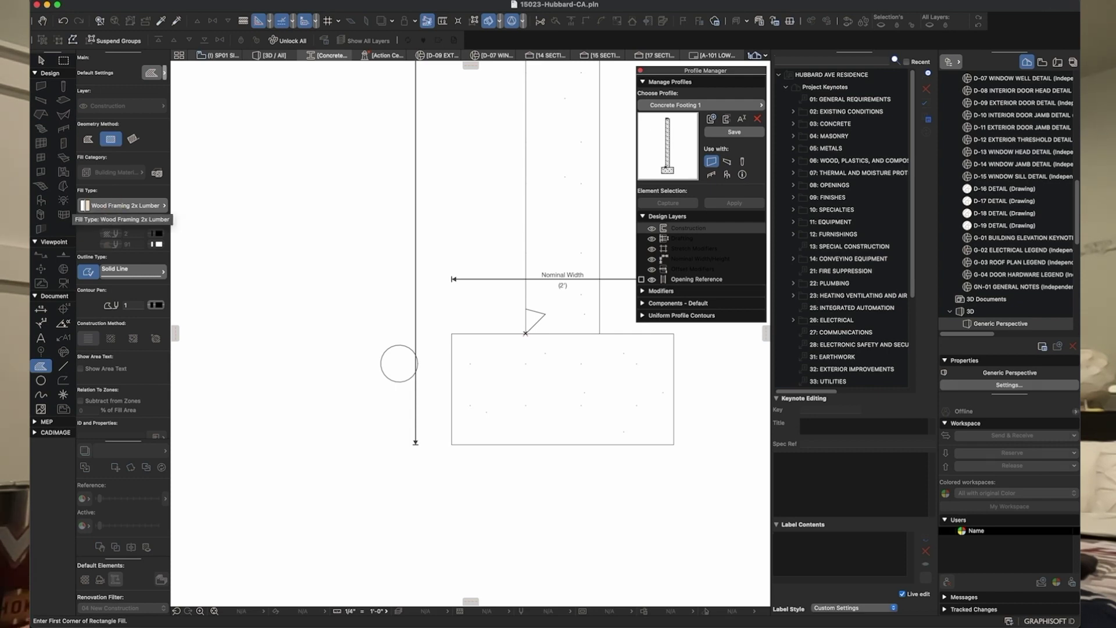
click(111, 208)
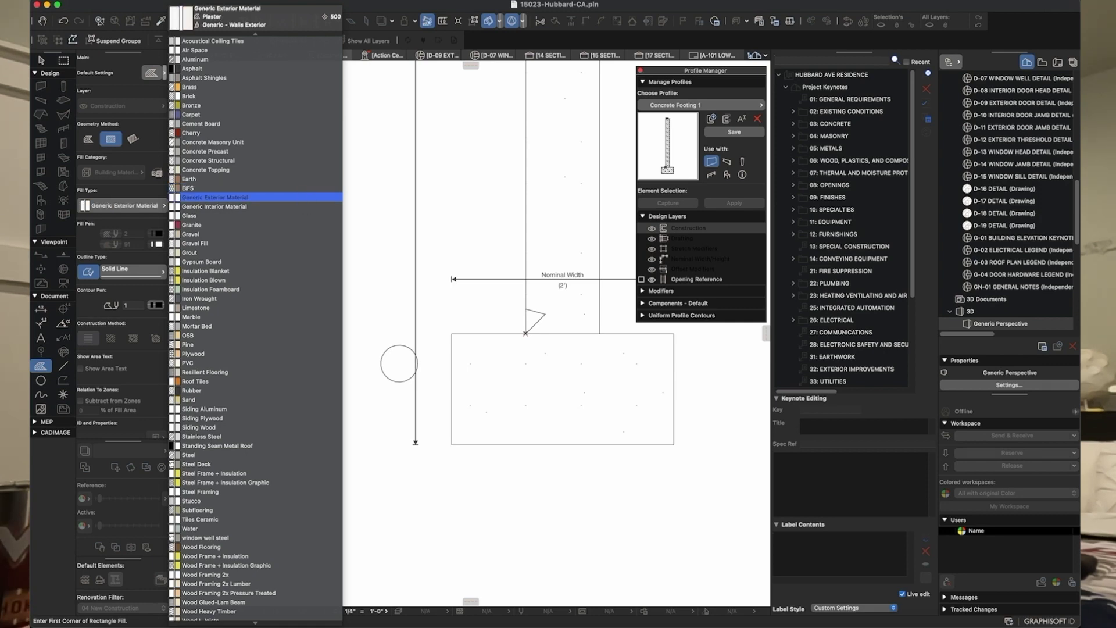
key(Down)
key(Down)
key(Down)
key(Down)
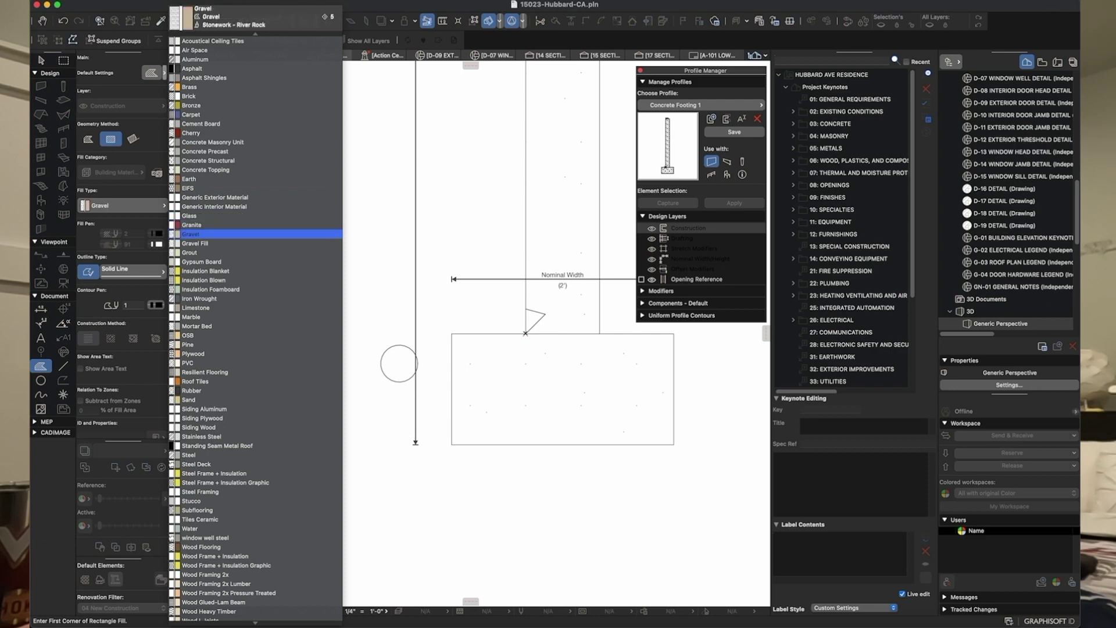
key(Down)
key(Down)
key(Down)
key(Down)
key(Down)
key(Down)
key(Down)
key(Down)
key(Down)
key(Down)
key(Down)
key(Down)
key(Down)
key(Down)
key(Down)
key(Down)
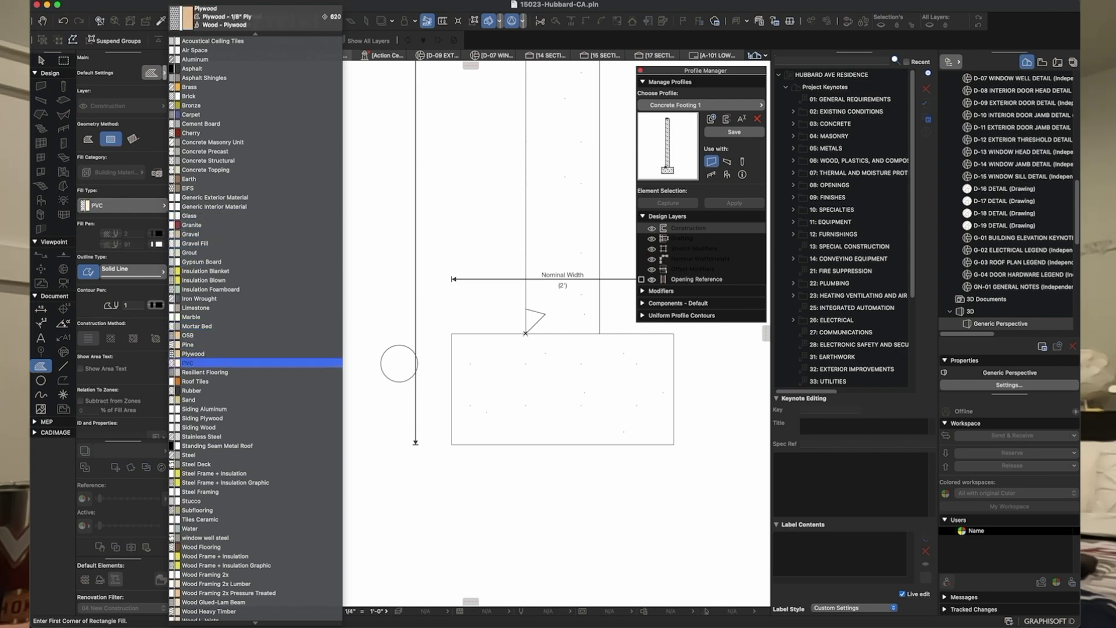
key(Down)
key(Down)
key(Down)
key(Down)
key(Down)
key(Down)
key(Down)
key(Down)
key(Down)
key(Down)
key(Down)
key(Down)
key(Down)
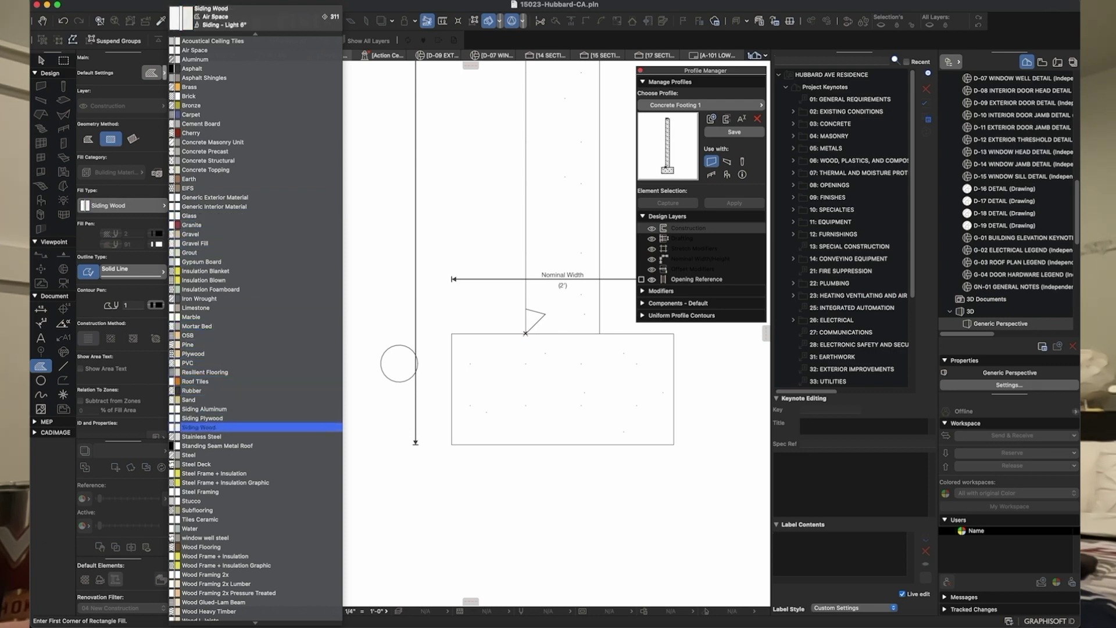
key(Down)
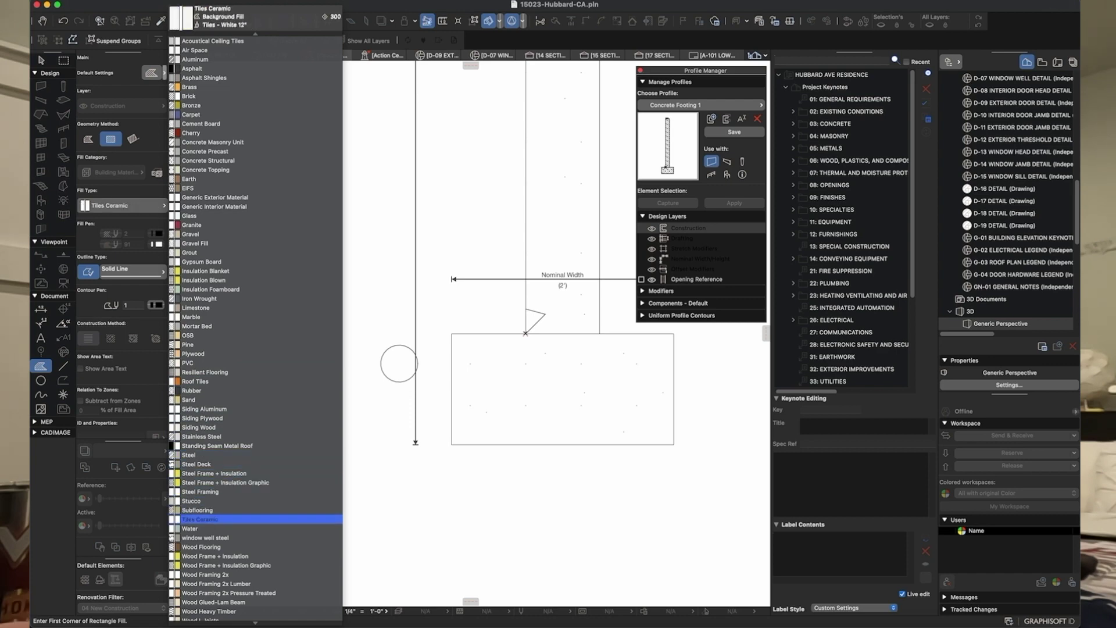
key(Up)
key(Up)
key(Up)
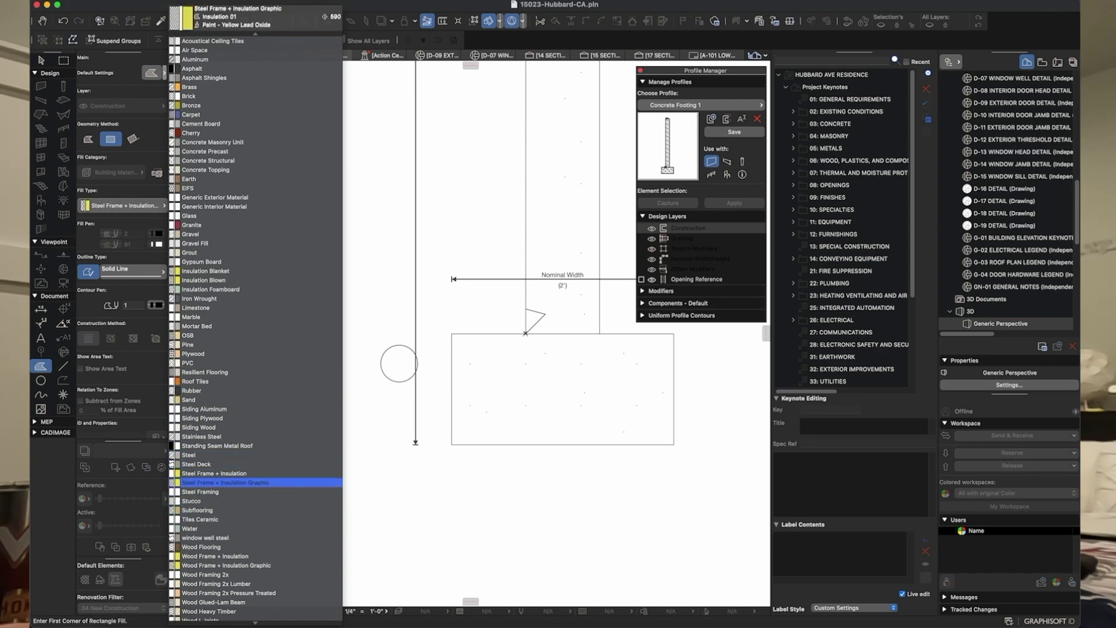
key(Down)
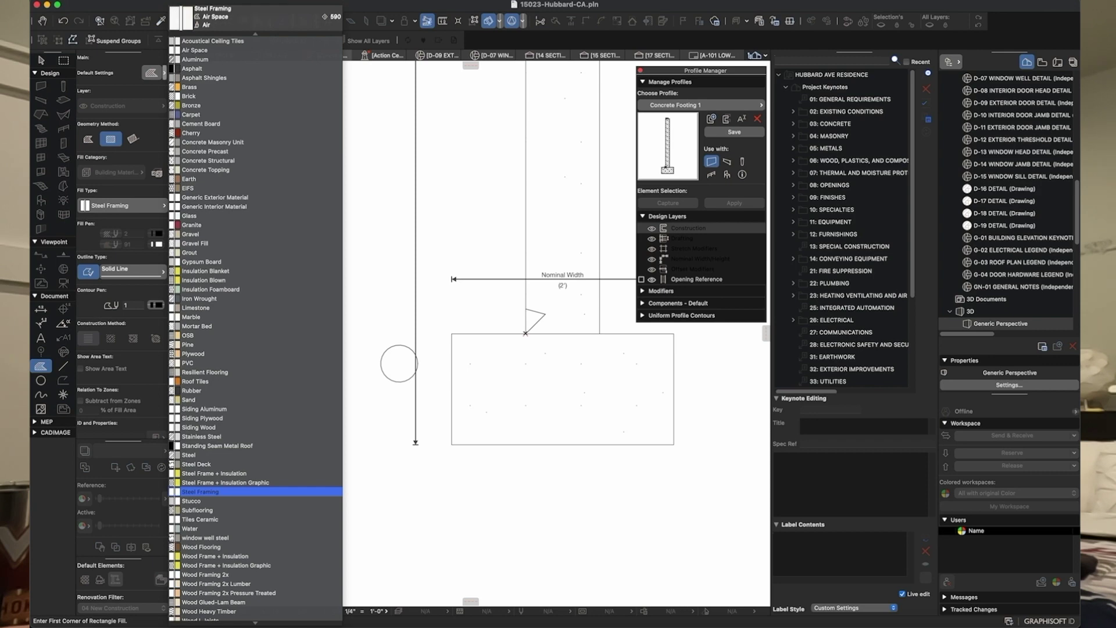
key(Up)
key(Up)
key(Up)
key(Up)
key(Up)
key(Up)
key(Up)
key(Up)
key(Up)
key(Up)
key(Up)
key(Up)
key(Up)
key(Up)
key(Up)
key(Up)
key(Up)
key(Up)
key(Up)
key(Up)
key(Up)
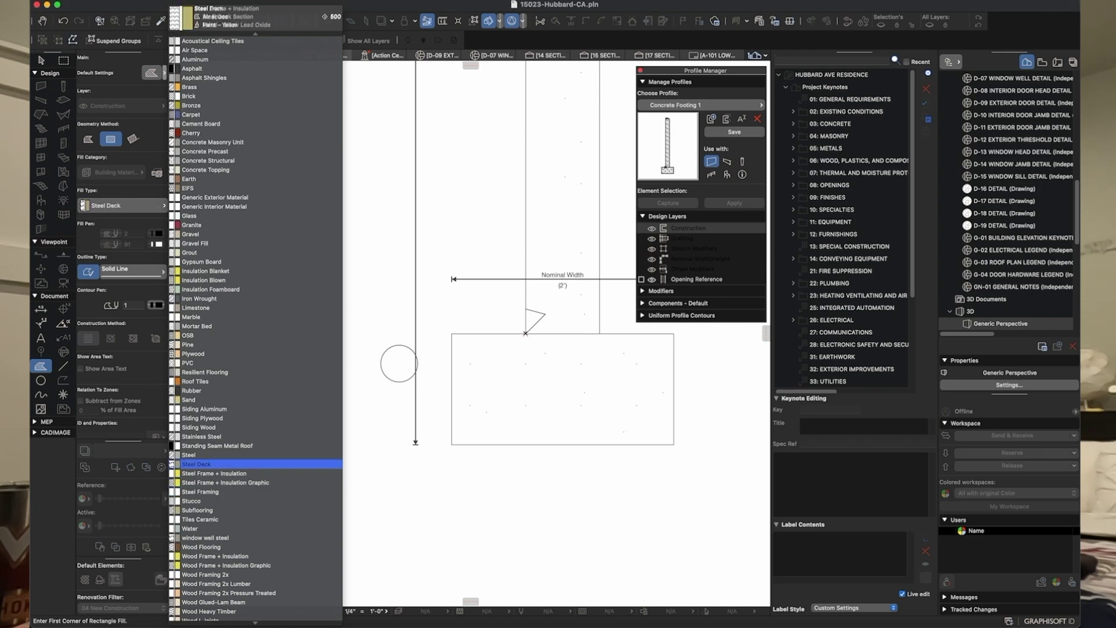
key(Return)
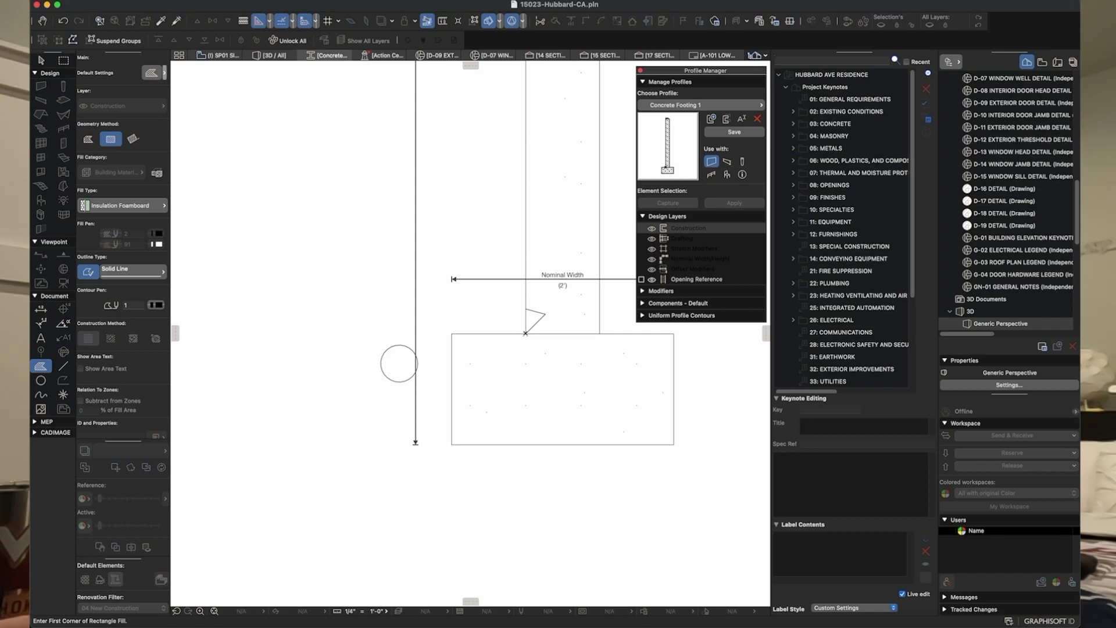
Step: Draw the foamboard rectangle 2" wide and 7'-4" high against the stem wall's left face, starting from the footing's top
click(525, 333)
scroll(526, 333, down, 5)
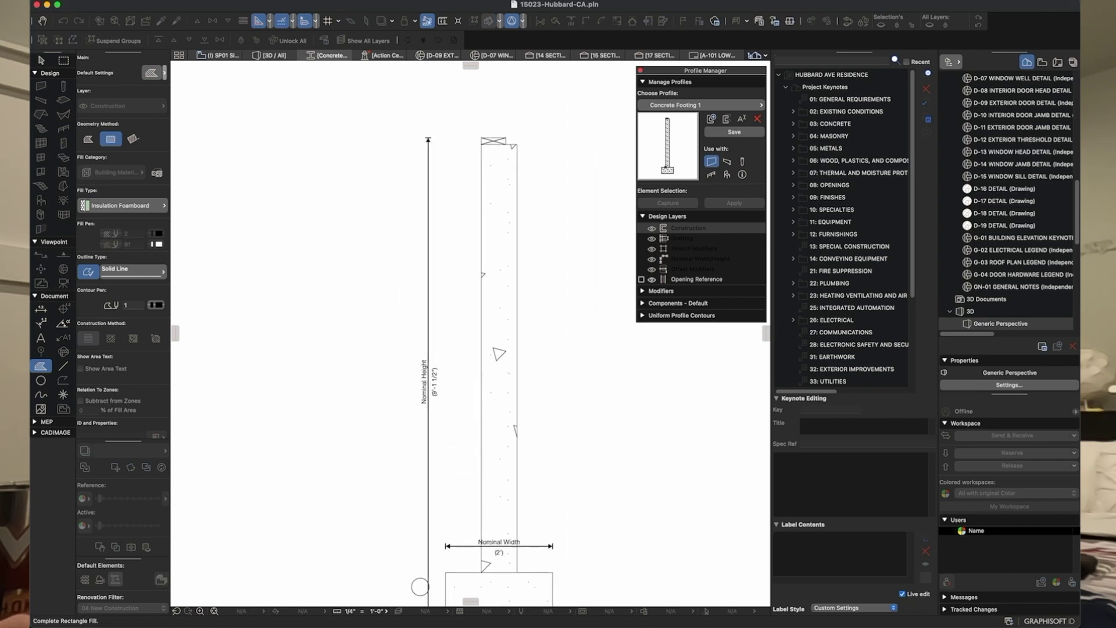
scroll(485, 134, up, 3)
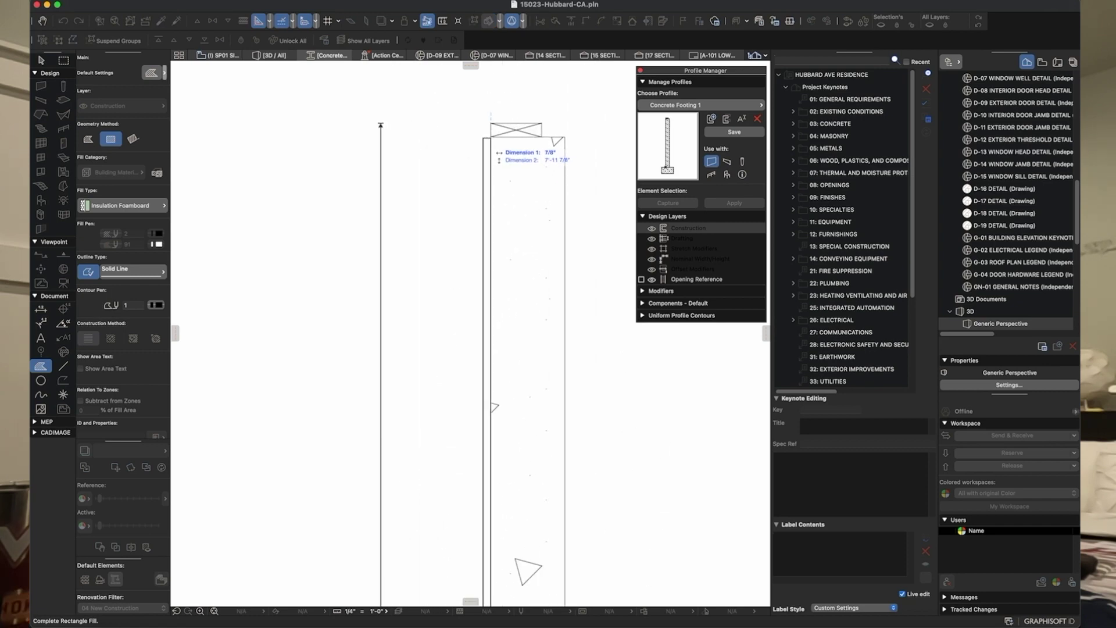
key(Tab)
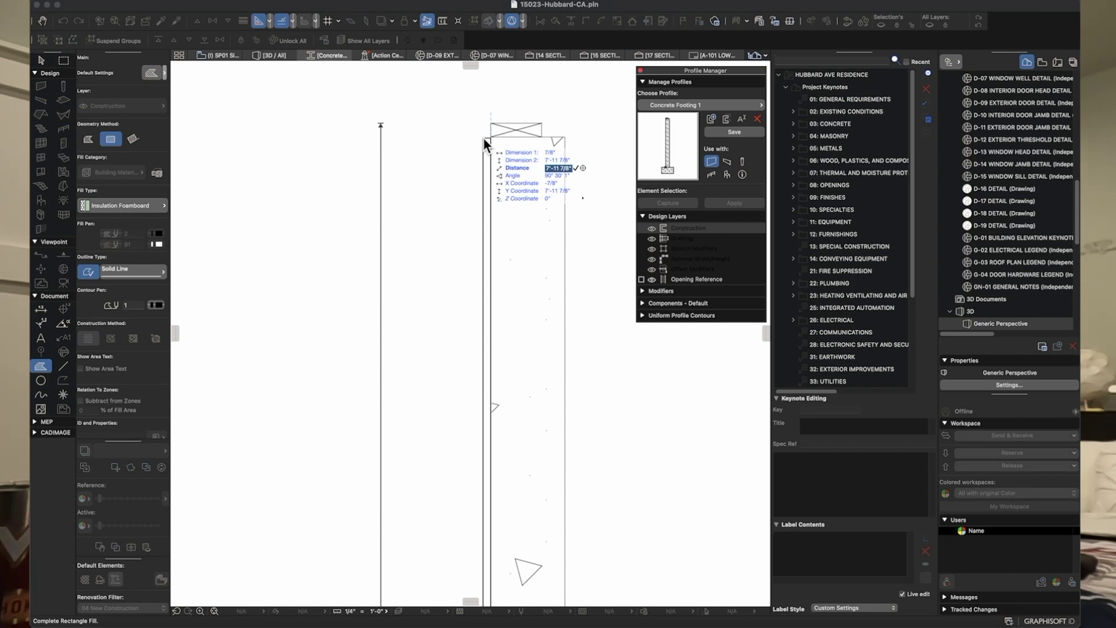
text(7'4)
key(Tab)
key(Tab)
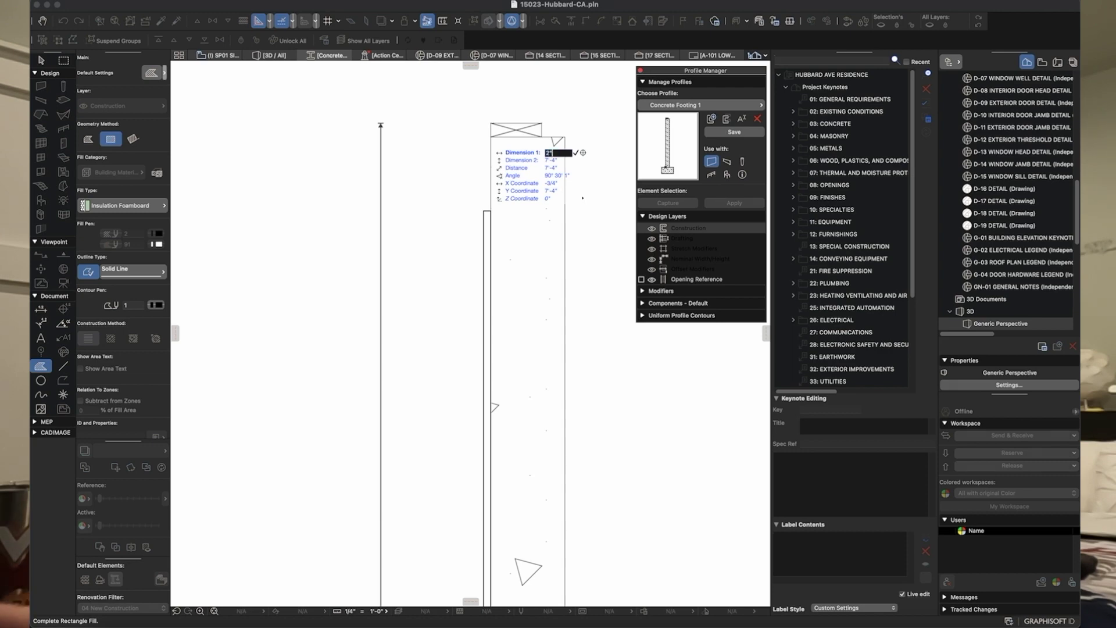
key(Return)
key(Escape)
Step: Set up the fill for the drainage backfill with the Gravel Fill type and the polygonal geometry method
scroll(462, 222, down, 3)
middle_drag(461, 221, 462, 128)
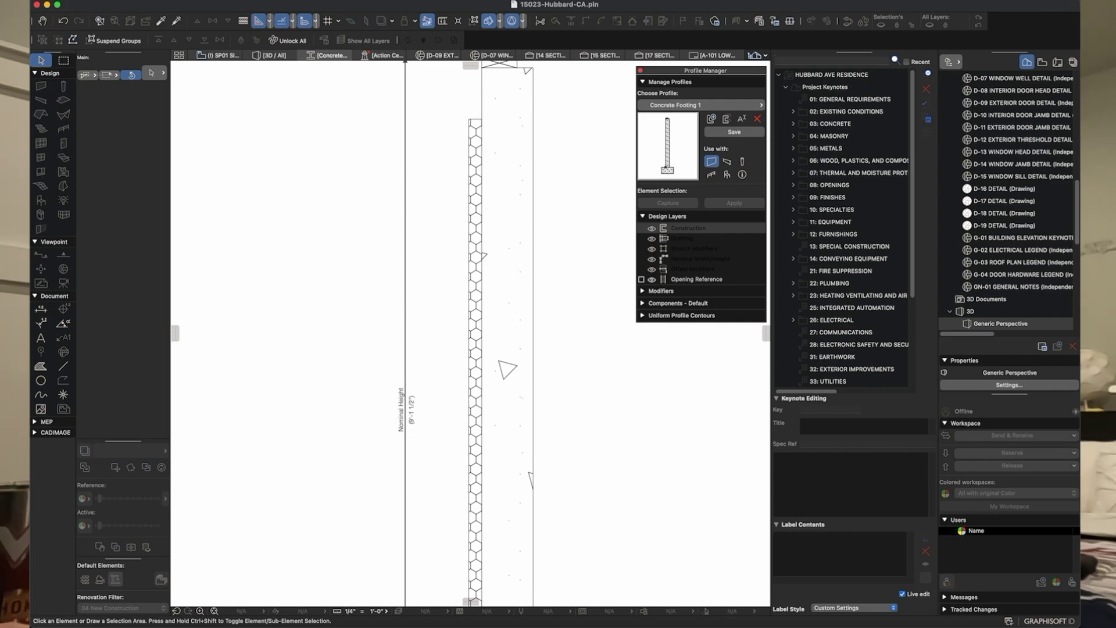
middle_drag(478, 88, 480, 182)
scroll(480, 182, up, 3)
click(475, 242)
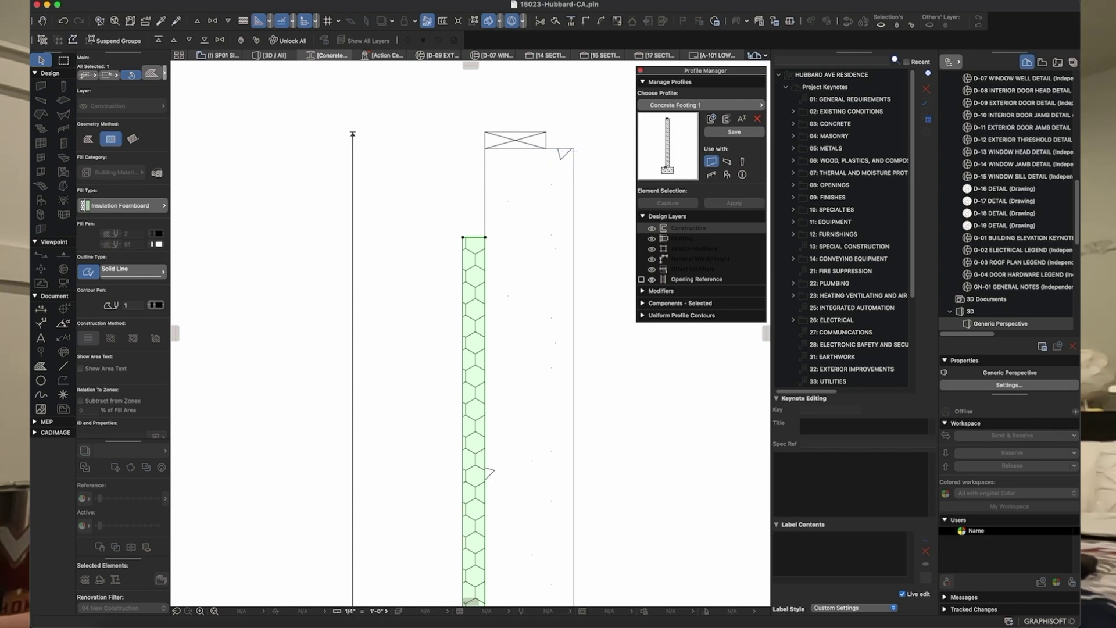
scroll(487, 170, down, 5)
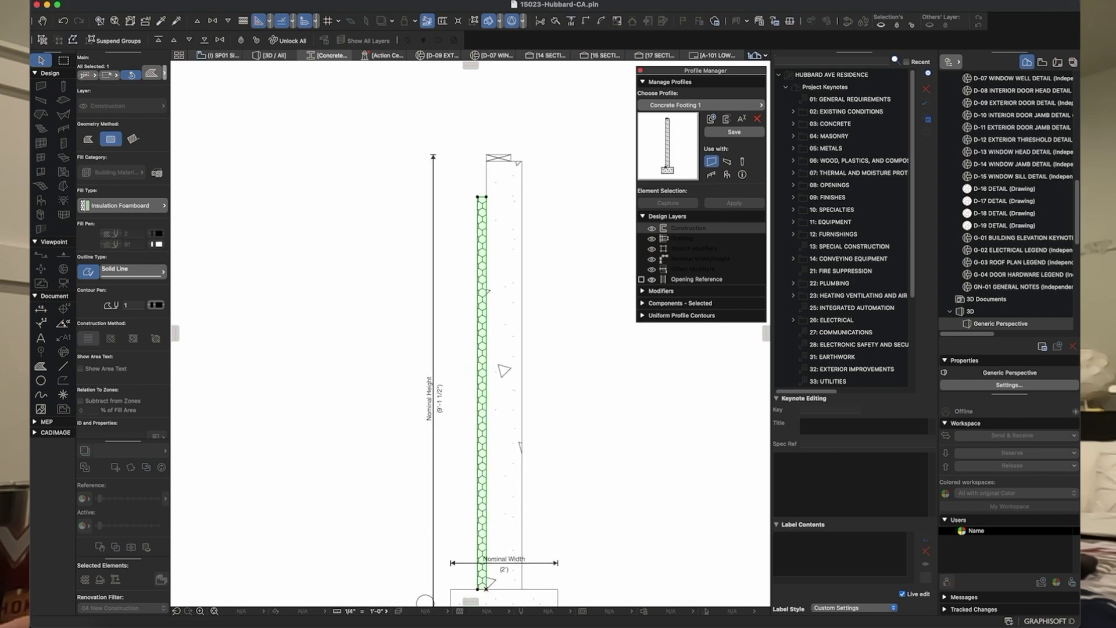
key(Escape)
alt+click(481, 219)
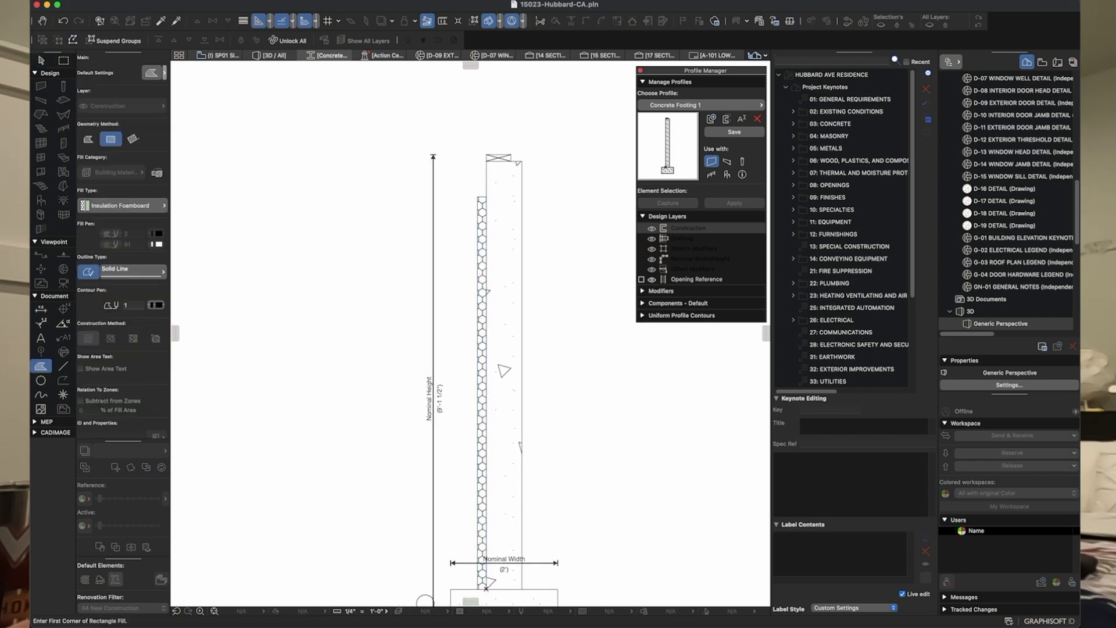
click(122, 205)
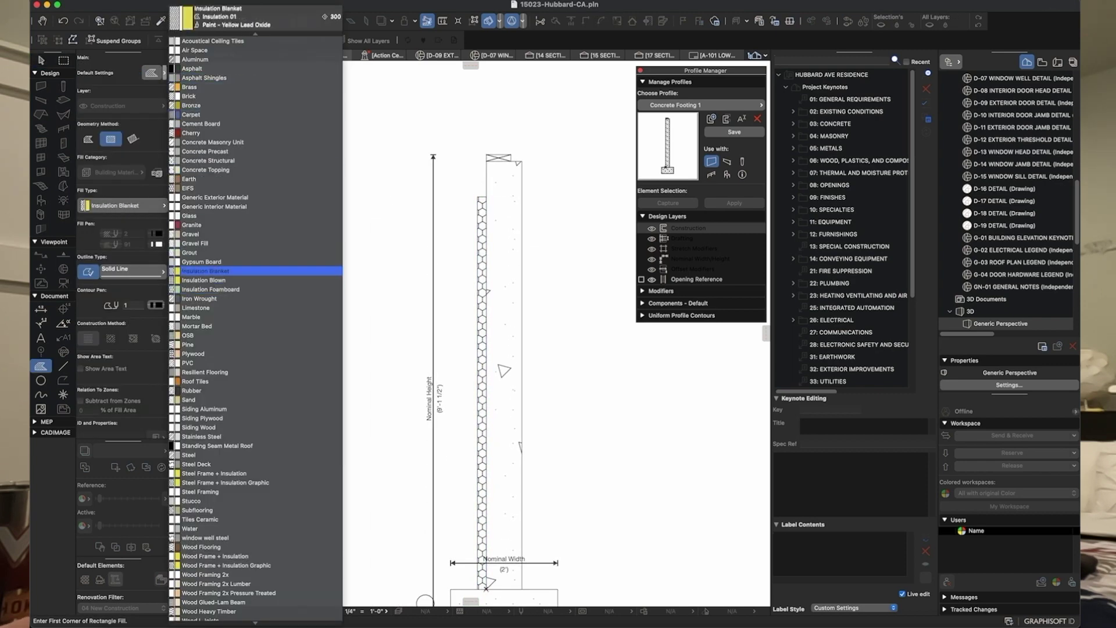
key(Up)
key(Up)
key(Up)
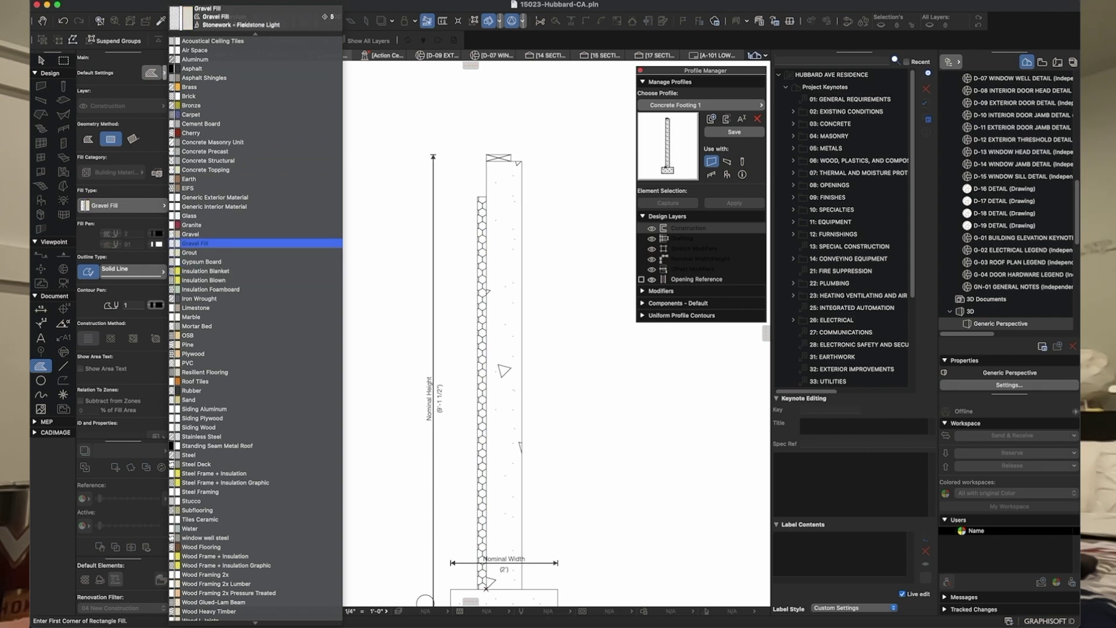
key(Return)
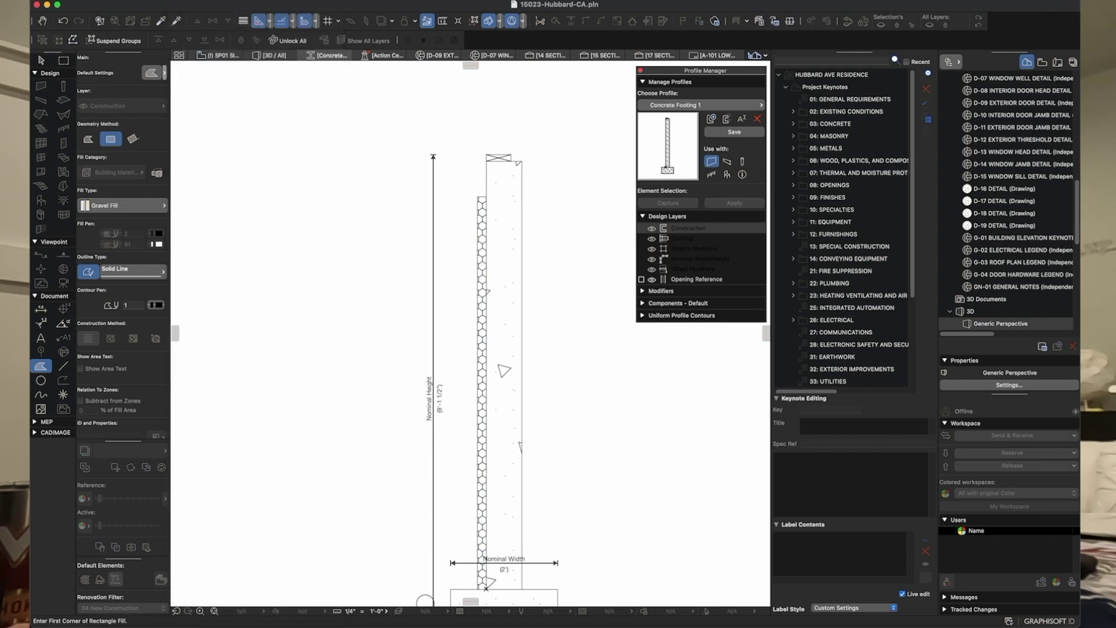
click(89, 139)
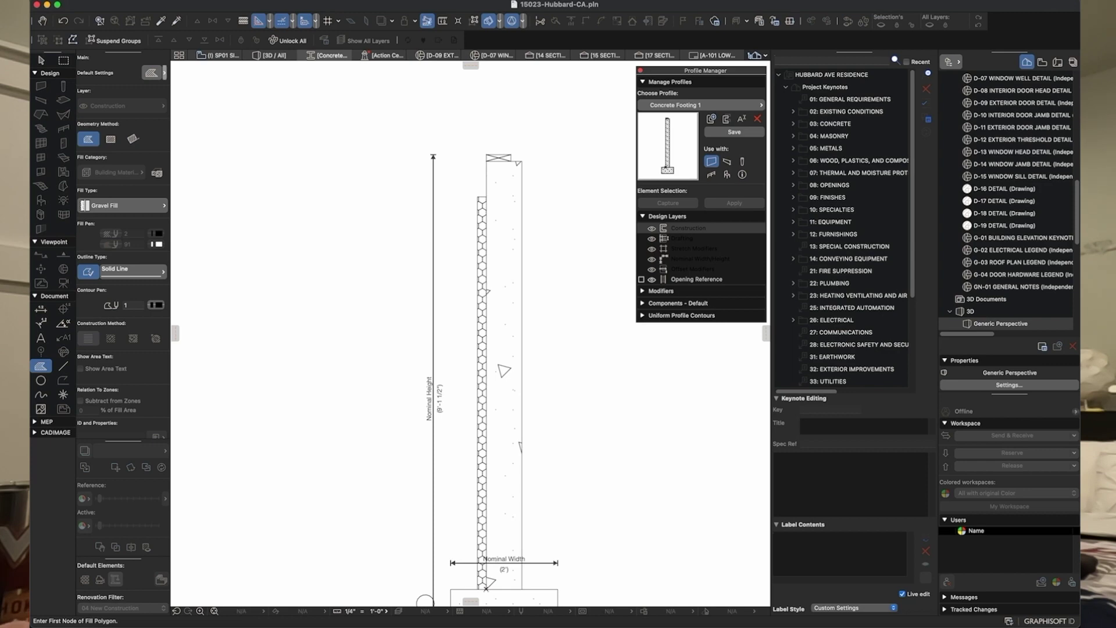
Step: Trace the gravel polygon's irregular outer edge from the stem wall above the foamboard downward, parallel to the insulation
click(486, 175)
click(455, 193)
click(451, 243)
click(458, 299)
click(451, 331)
click(453, 396)
click(443, 448)
scroll(445, 431, down, 5)
click(449, 270)
click(448, 307)
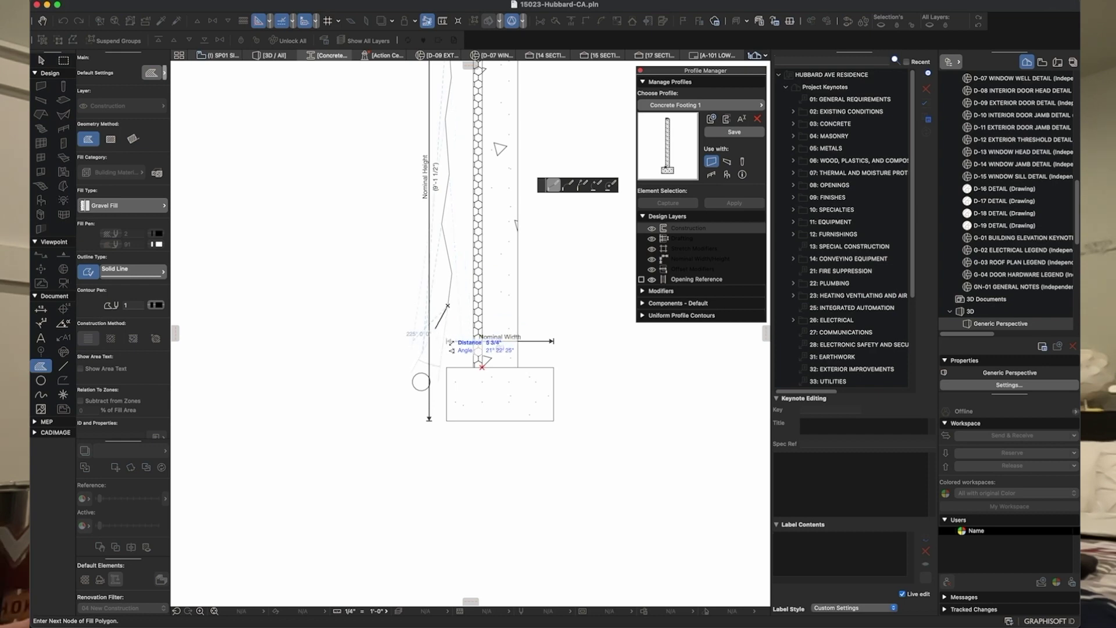
Step: Continue the gravel outline irregularly around the drain pipe and beneath the footing, ending at the footing's upper right corner
click(423, 338)
click(402, 356)
click(389, 382)
click(407, 414)
click(427, 430)
click(452, 446)
click(504, 440)
click(537, 448)
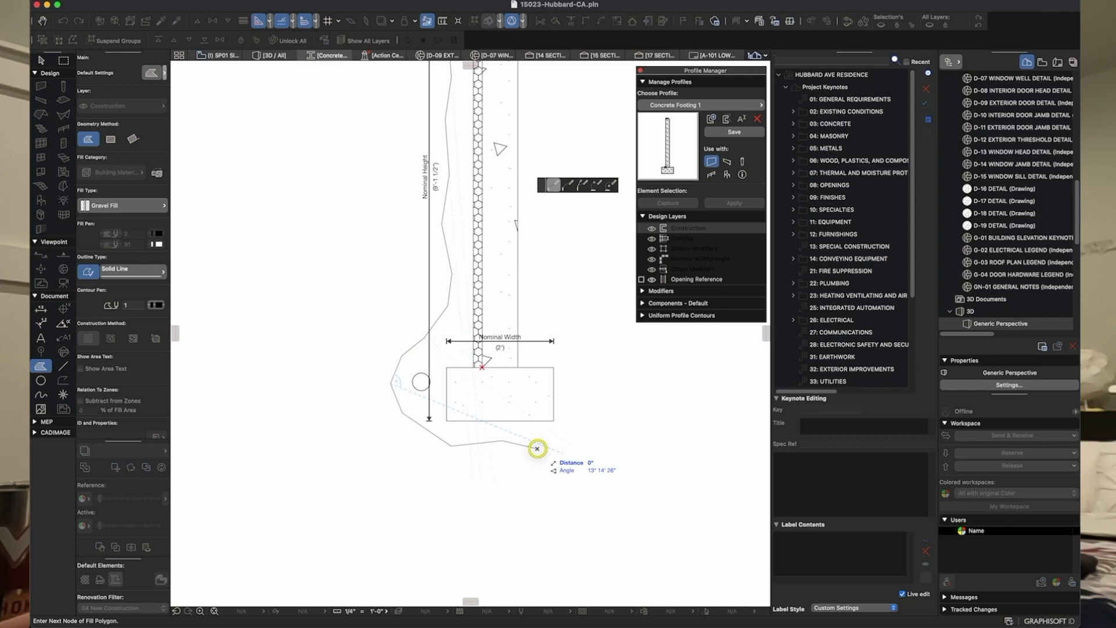
click(571, 432)
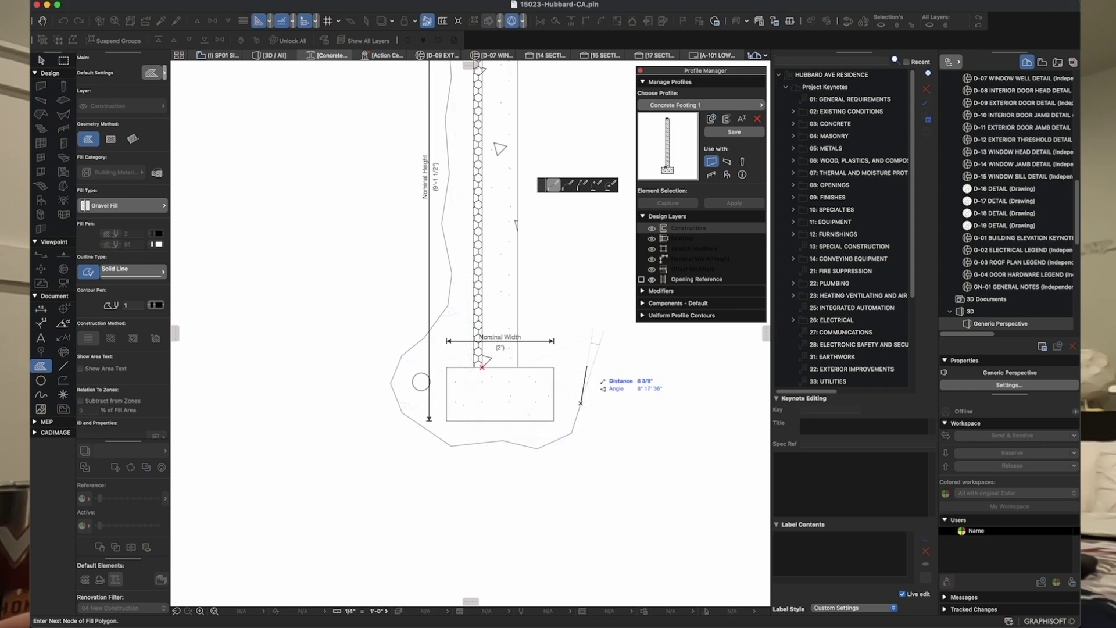
click(553, 366)
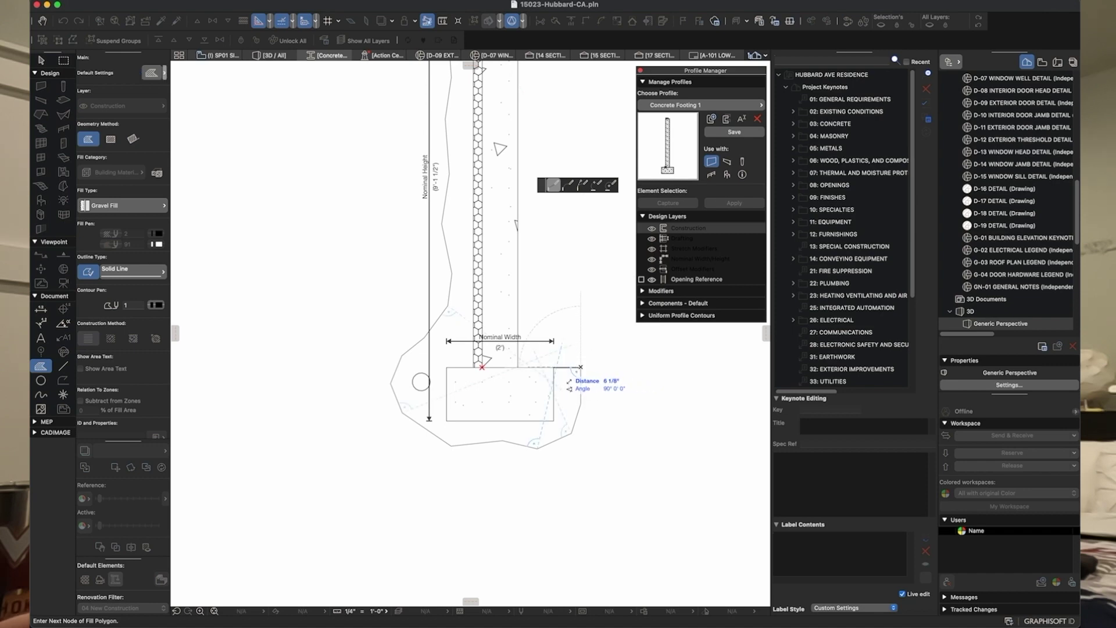
click(581, 367)
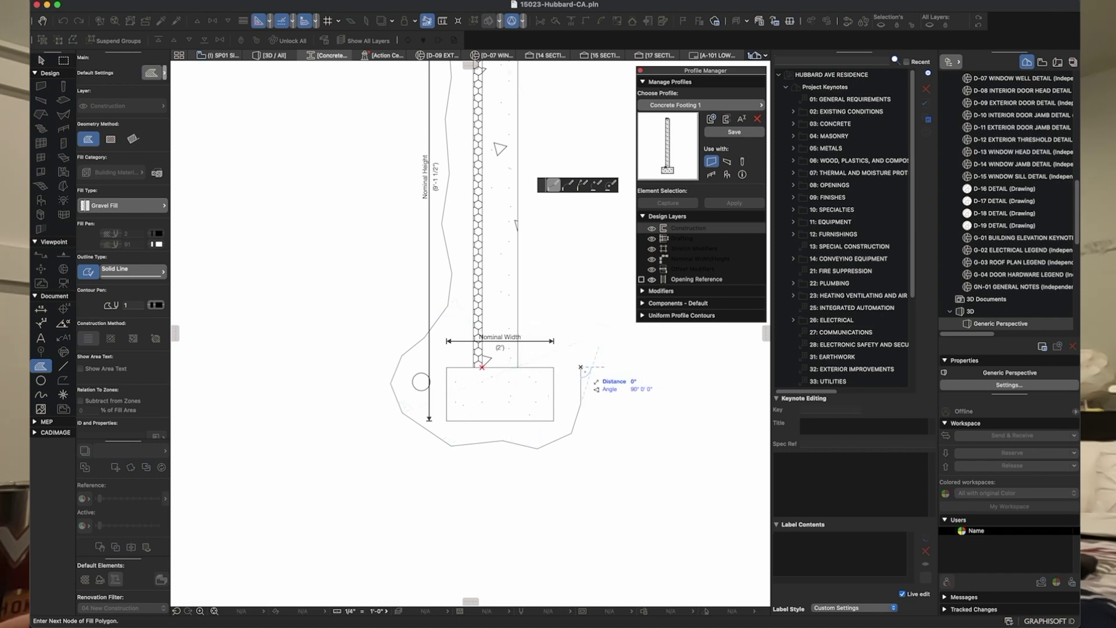
click(554, 367)
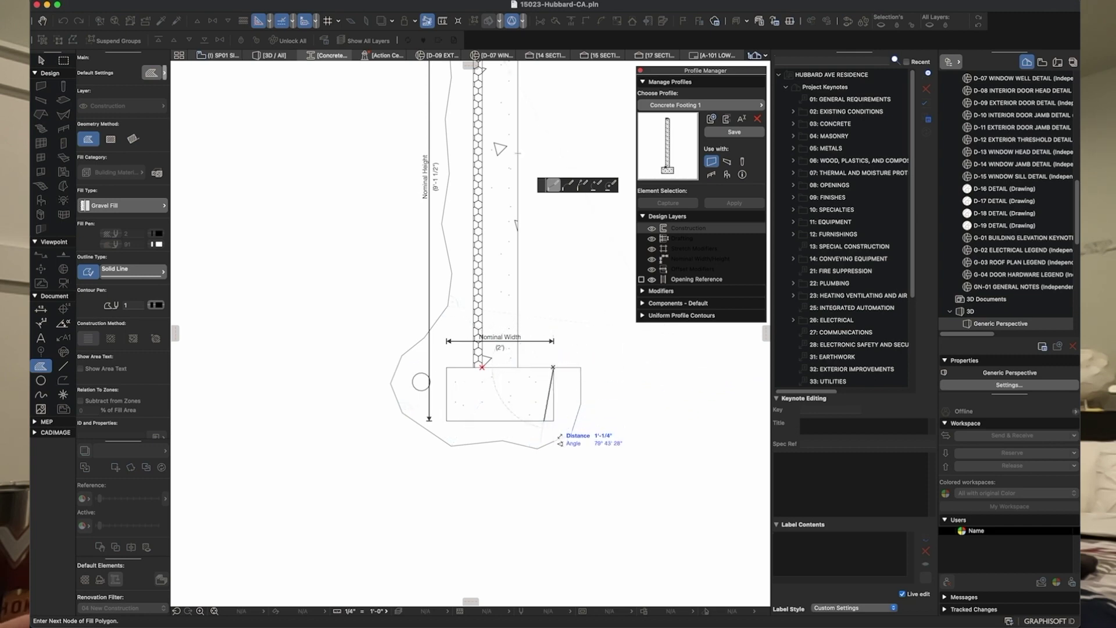
Step: Close the gravel polygon along the footing's edges, up the foamboard's outer face and over its top to the starting point on the stem wall
click(554, 420)
click(447, 419)
click(447, 367)
click(474, 367)
scroll(478, 370, down, 3)
middle_drag(478, 360, 465, 410)
scroll(467, 163, up, 5)
scroll(461, 162, up, 1)
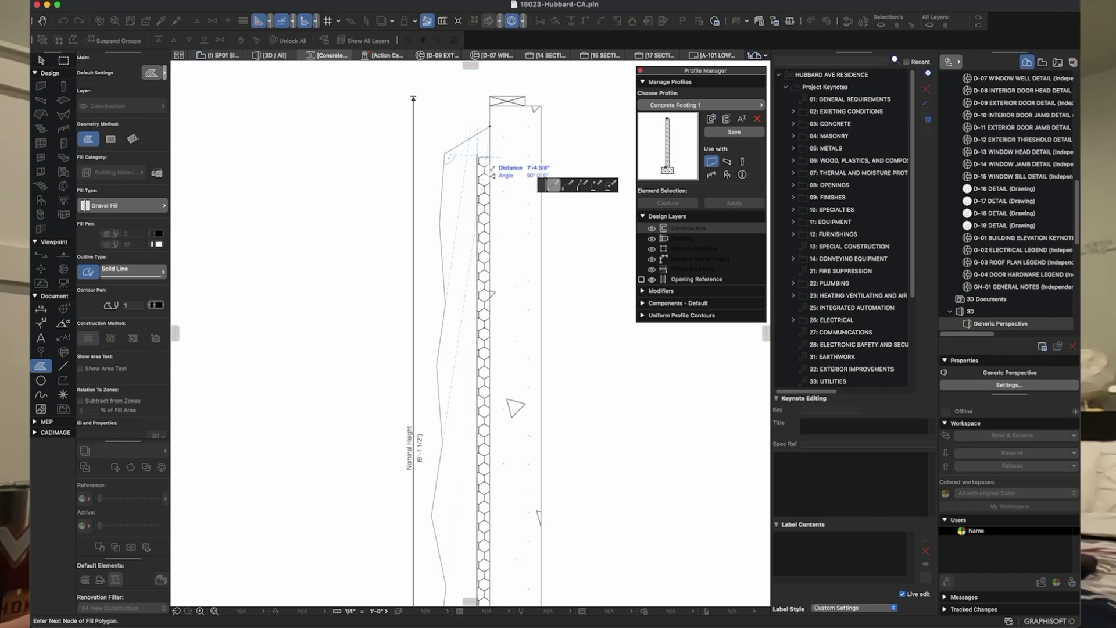
click(490, 156)
click(490, 125)
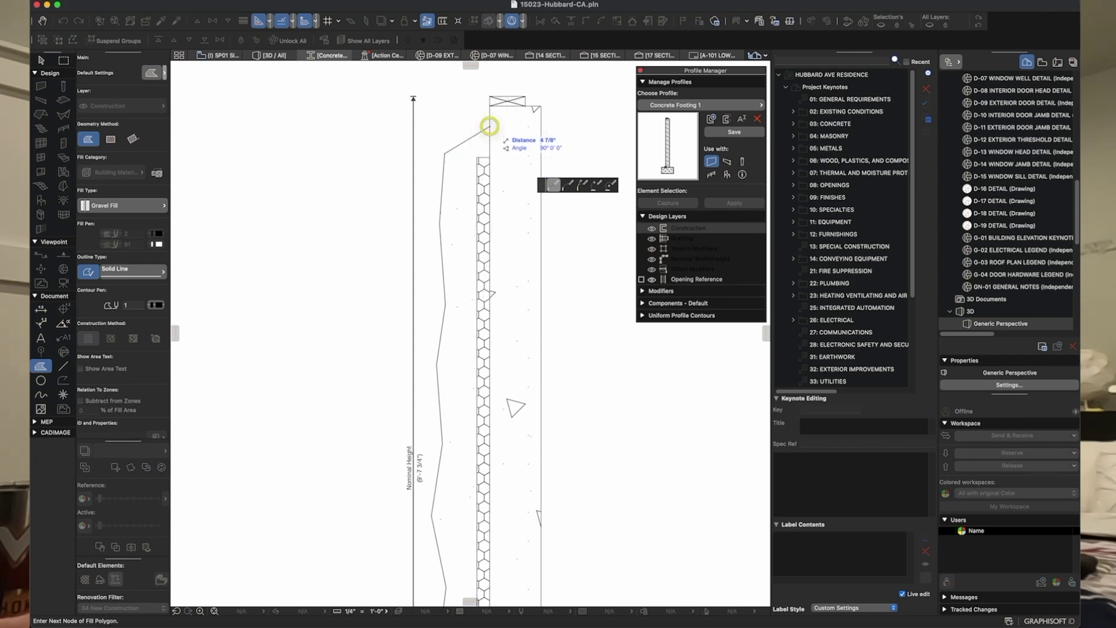
Step: Change the fill type of the finished backfill polygon from Gravel Fill to Gravel
scroll(458, 218, down, 2)
key(Escape)
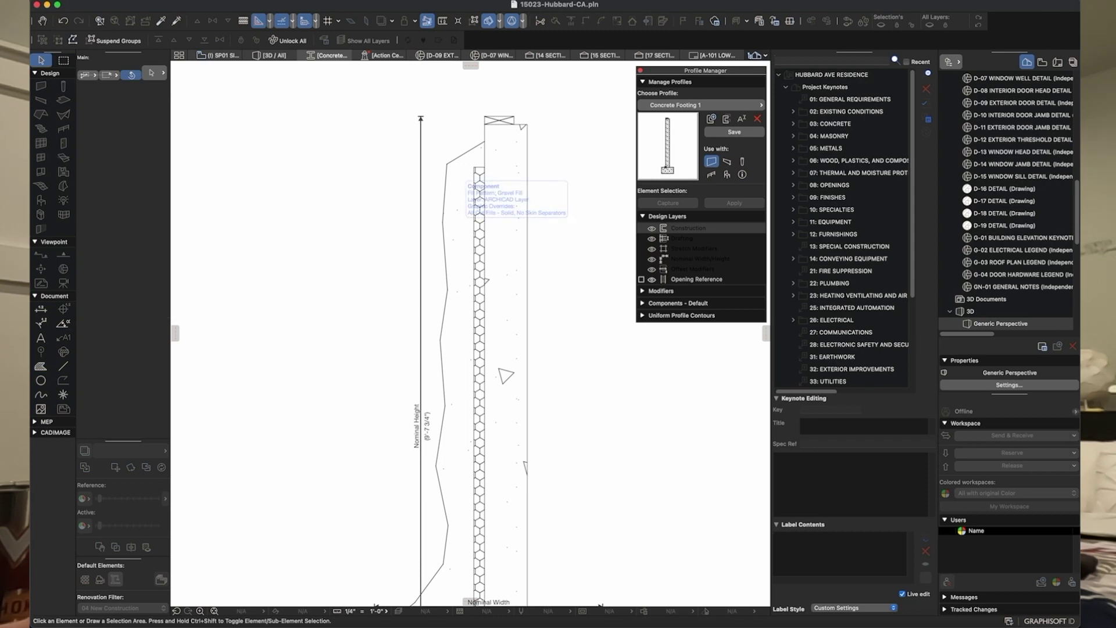
click(459, 291)
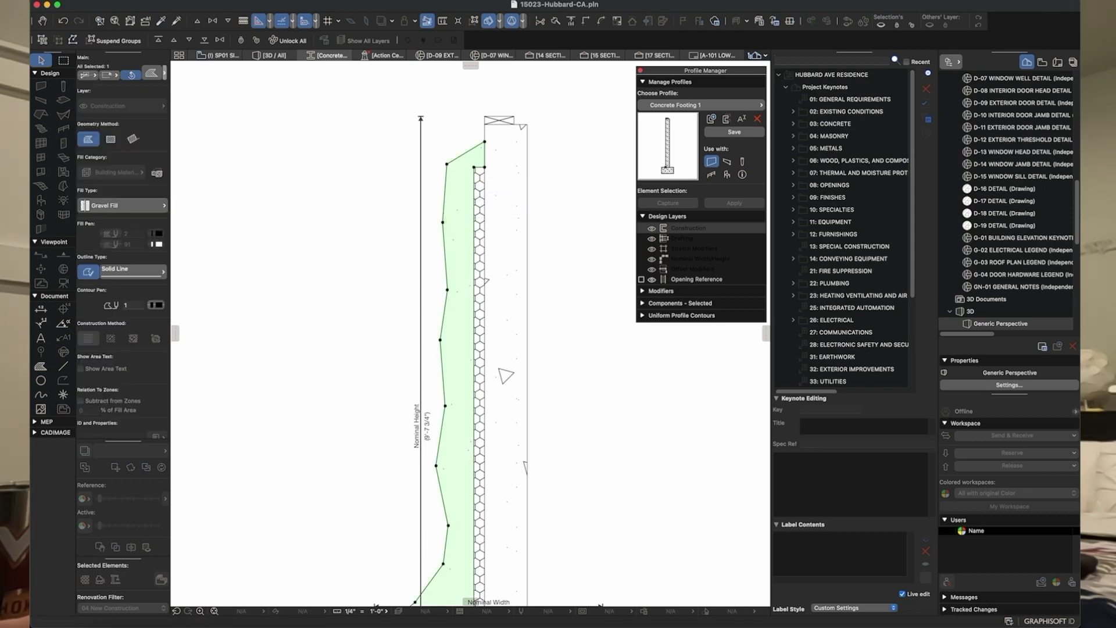
scroll(400, 103, down, 3)
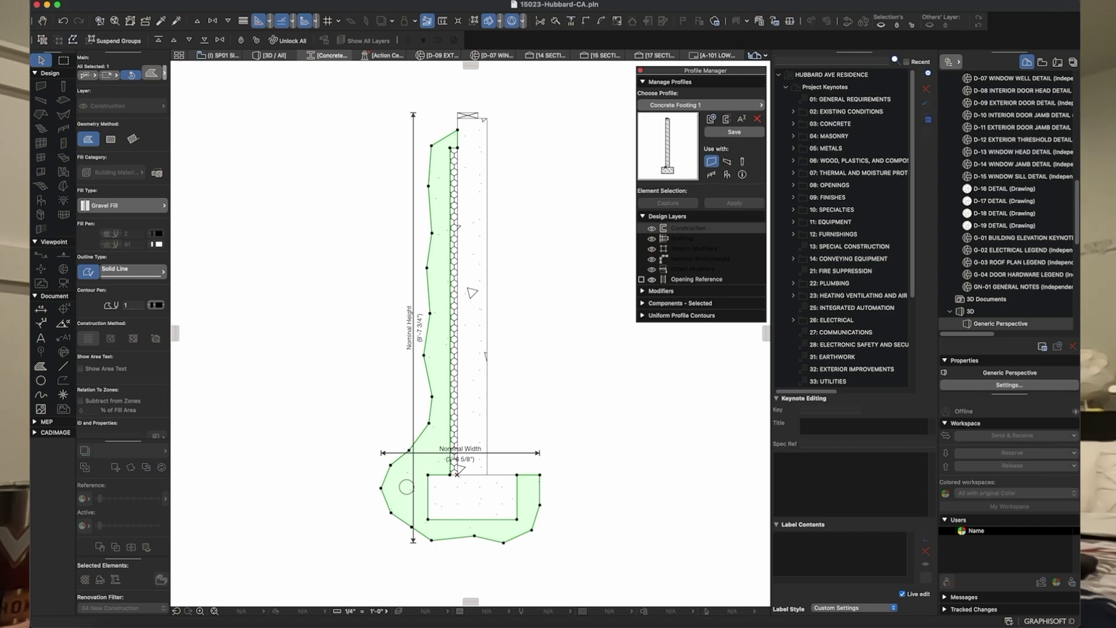
click(122, 205)
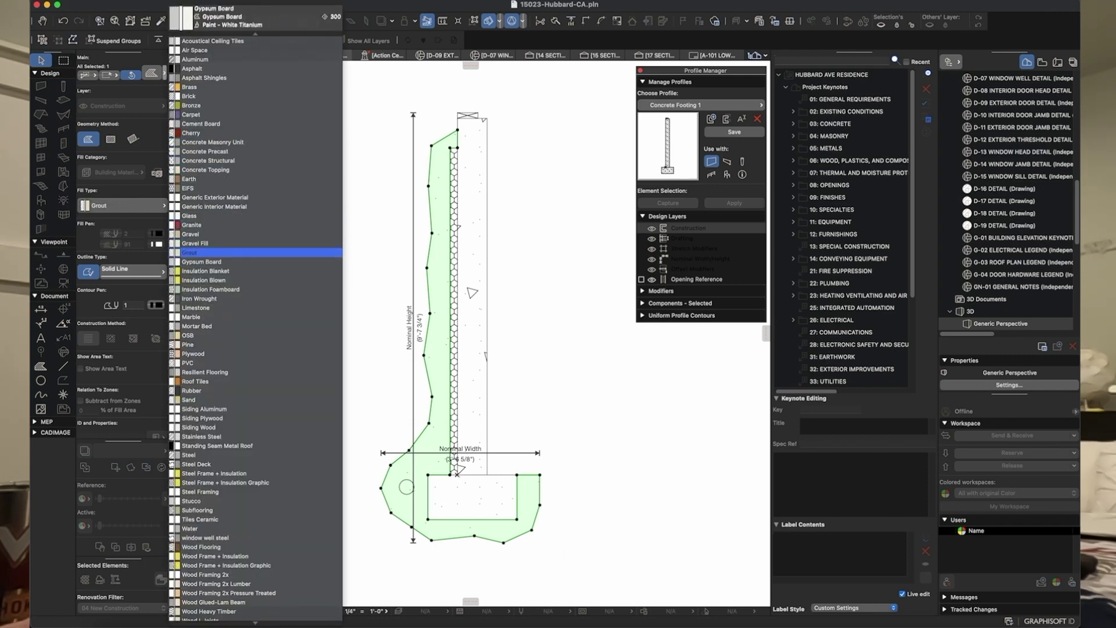
click(202, 234)
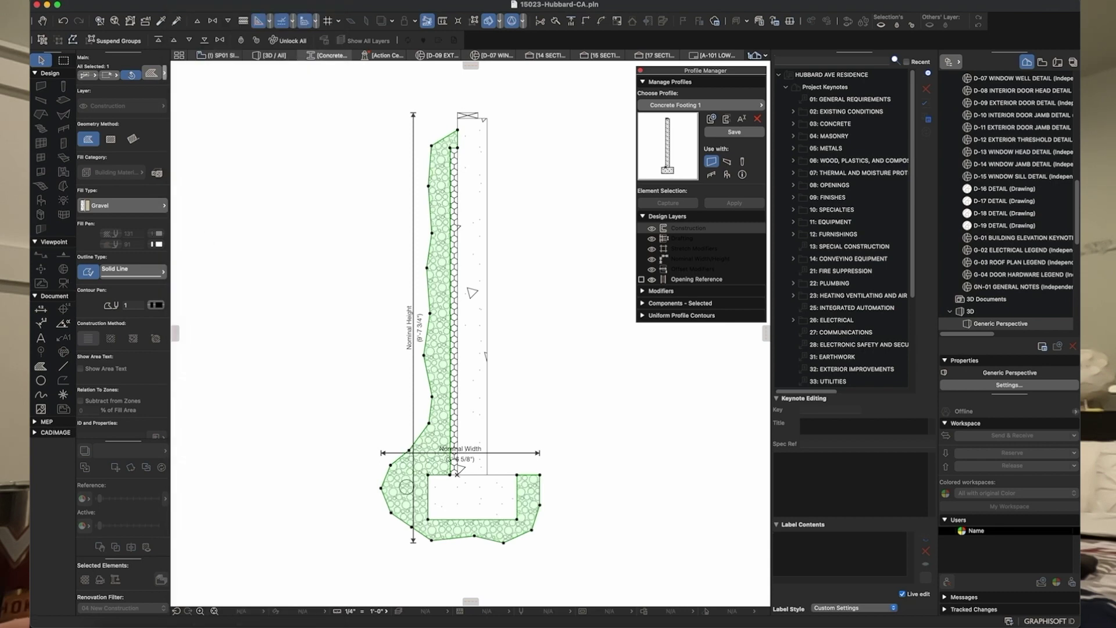
key(Escape)
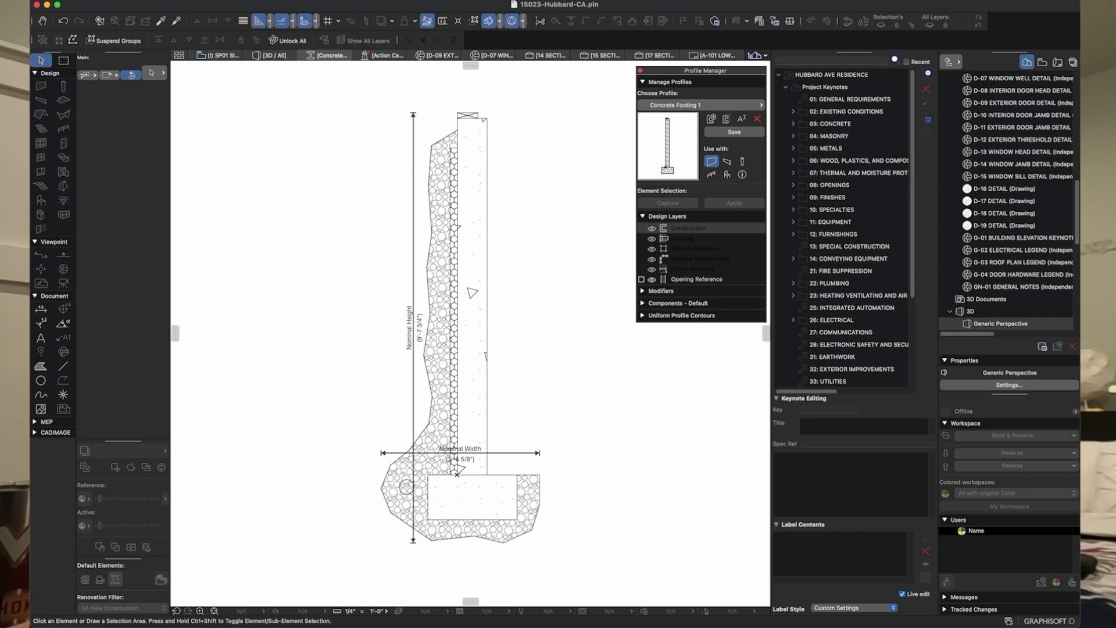
scroll(454, 302, down, 3)
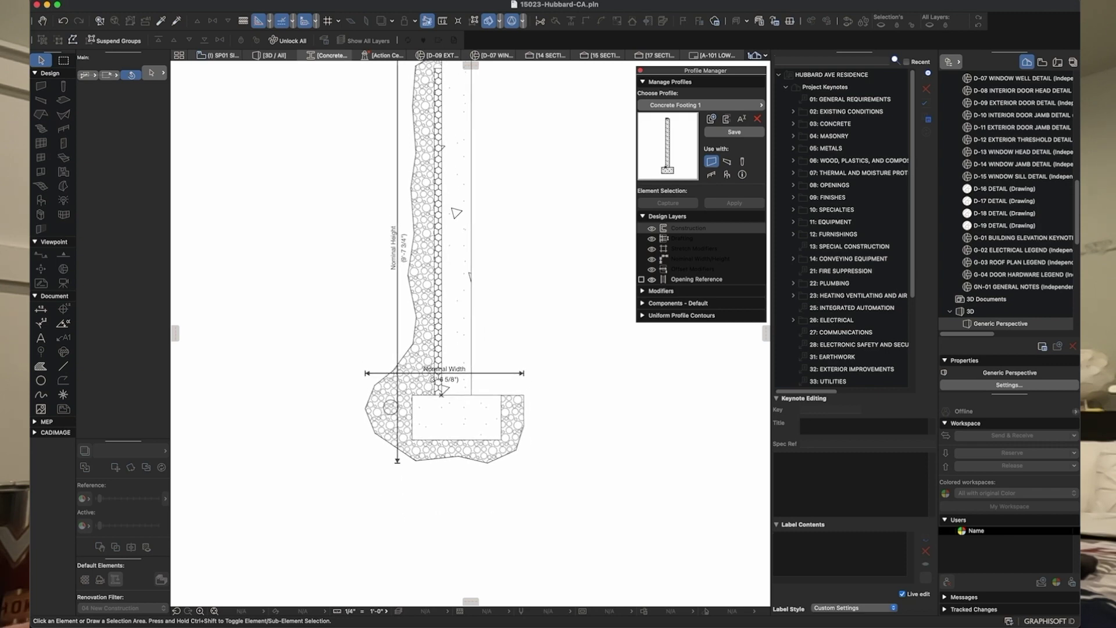
scroll(397, 421, up, 3)
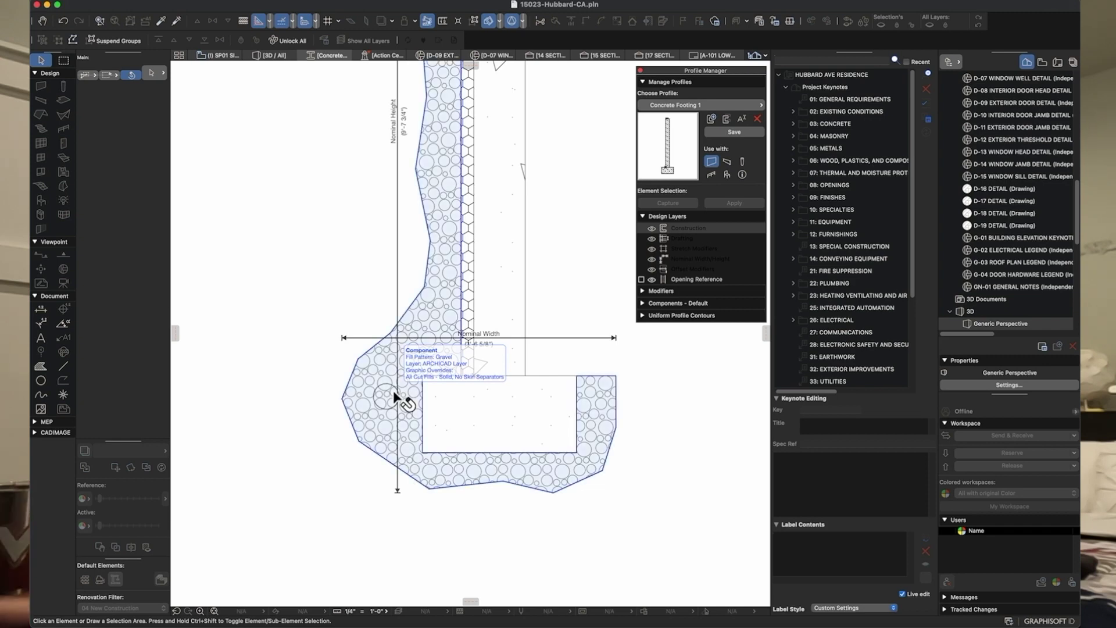
middle_drag(408, 103, 410, 332)
scroll(409, 331, down, 5)
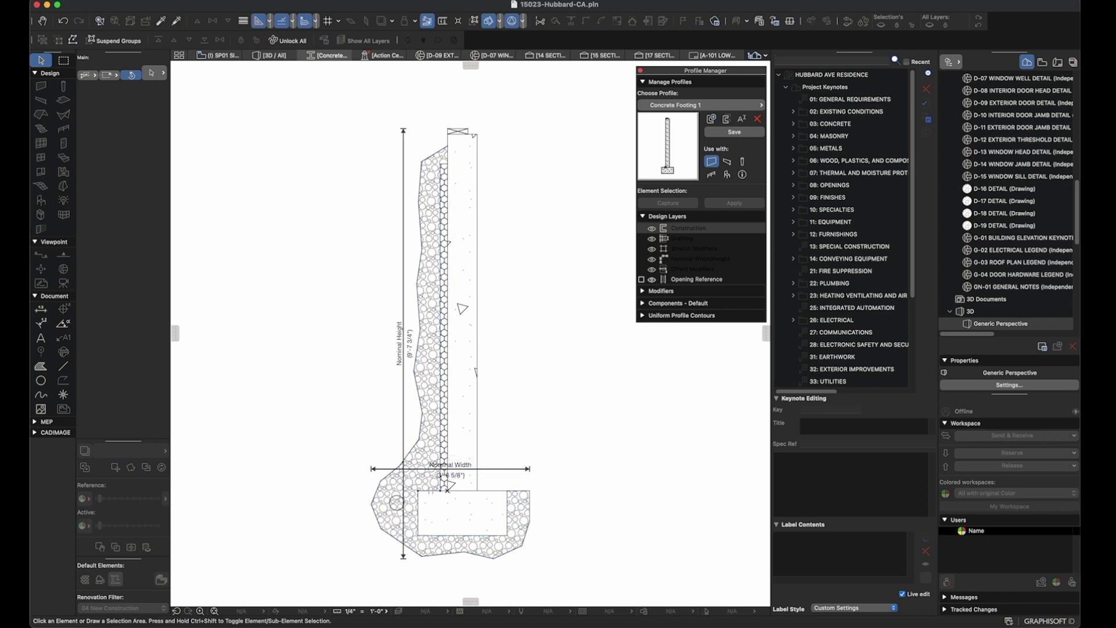
scroll(448, 488, down, 2)
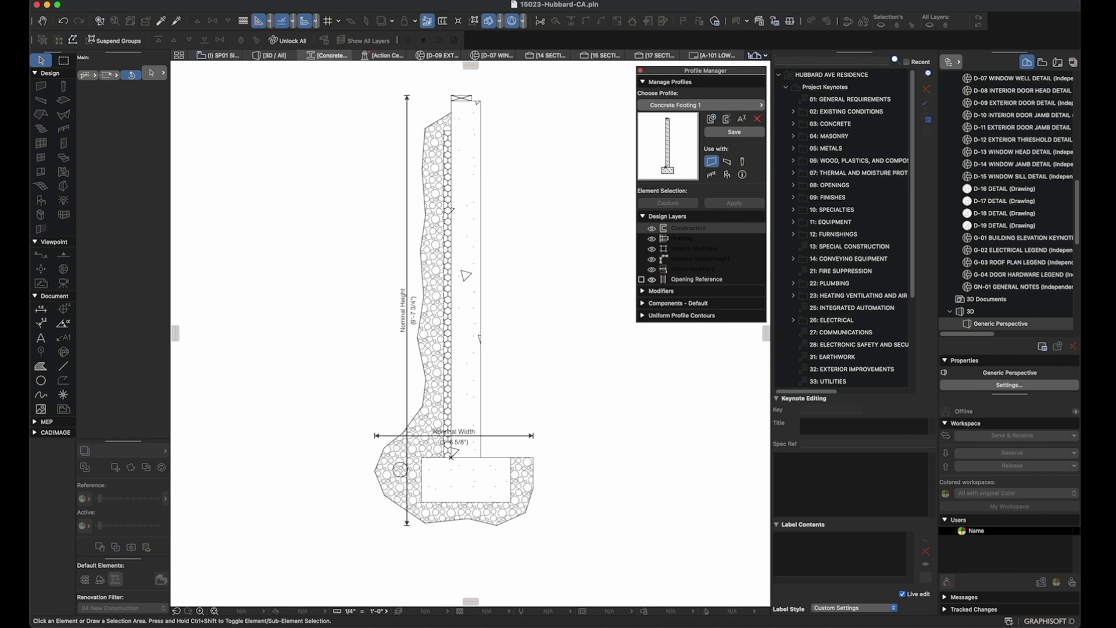
Step: Set up a fill for the drain pipe with the Air Space fill type and contour pen 148 (0.80 mm black)
click(41, 366)
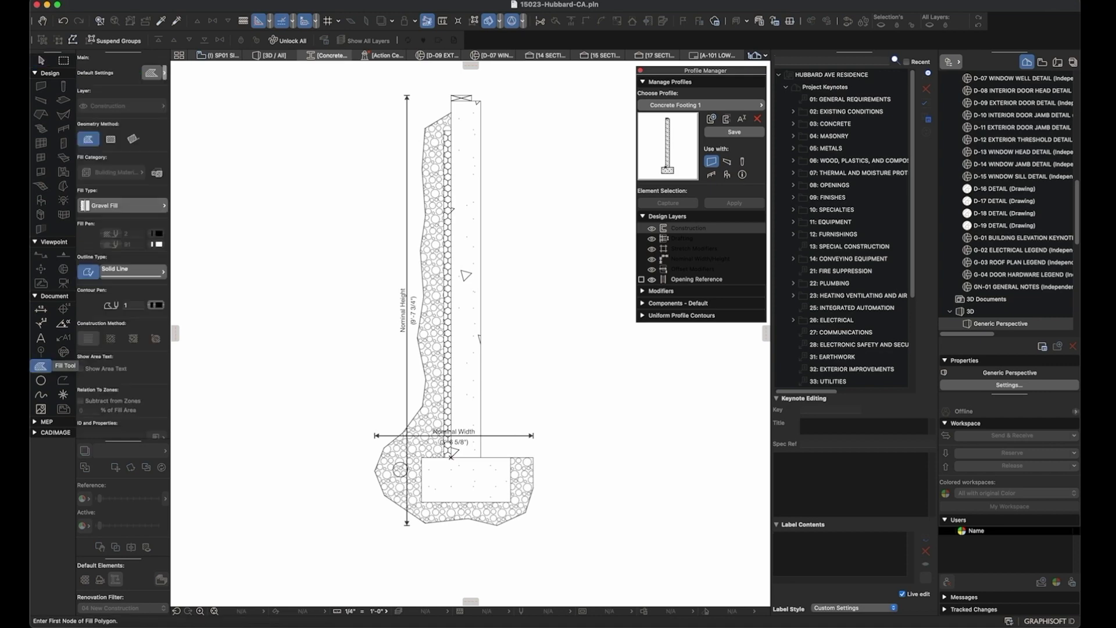
click(118, 204)
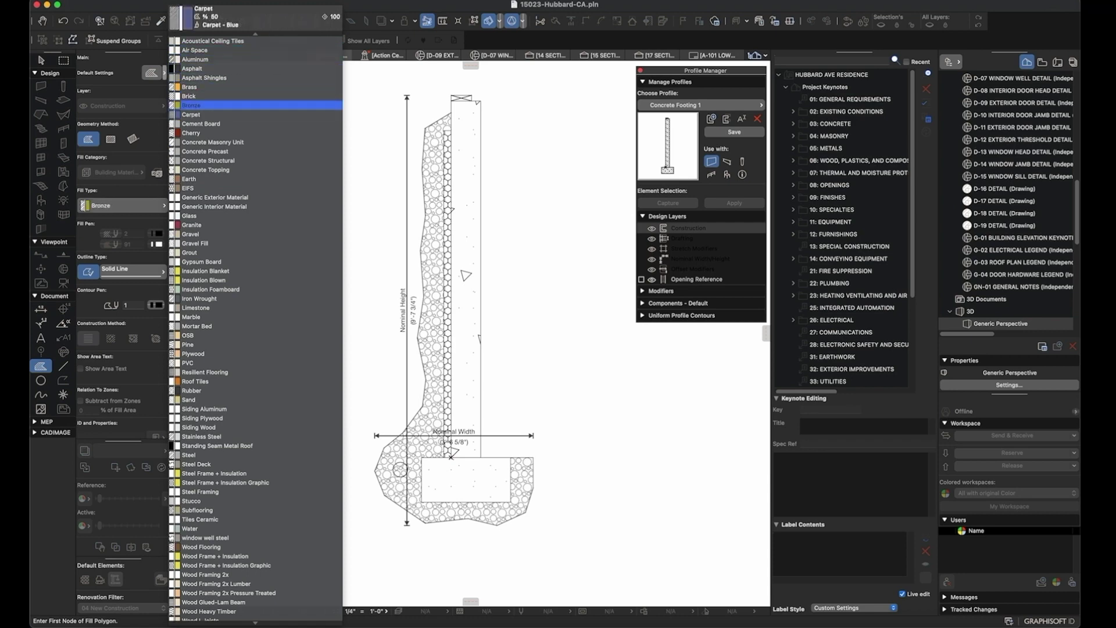
click(219, 51)
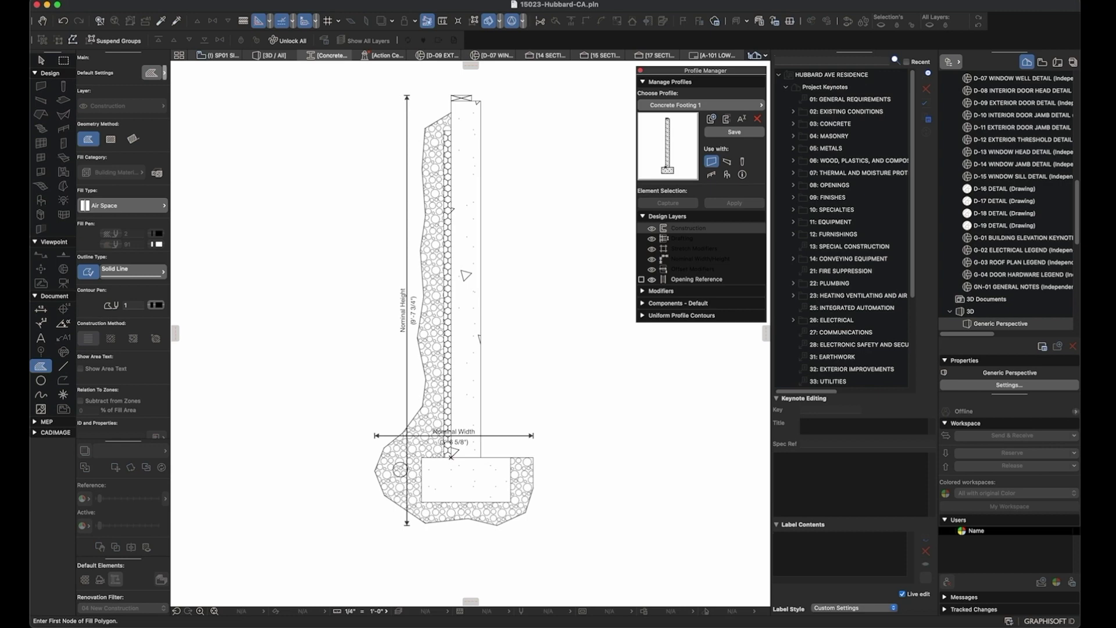
click(155, 304)
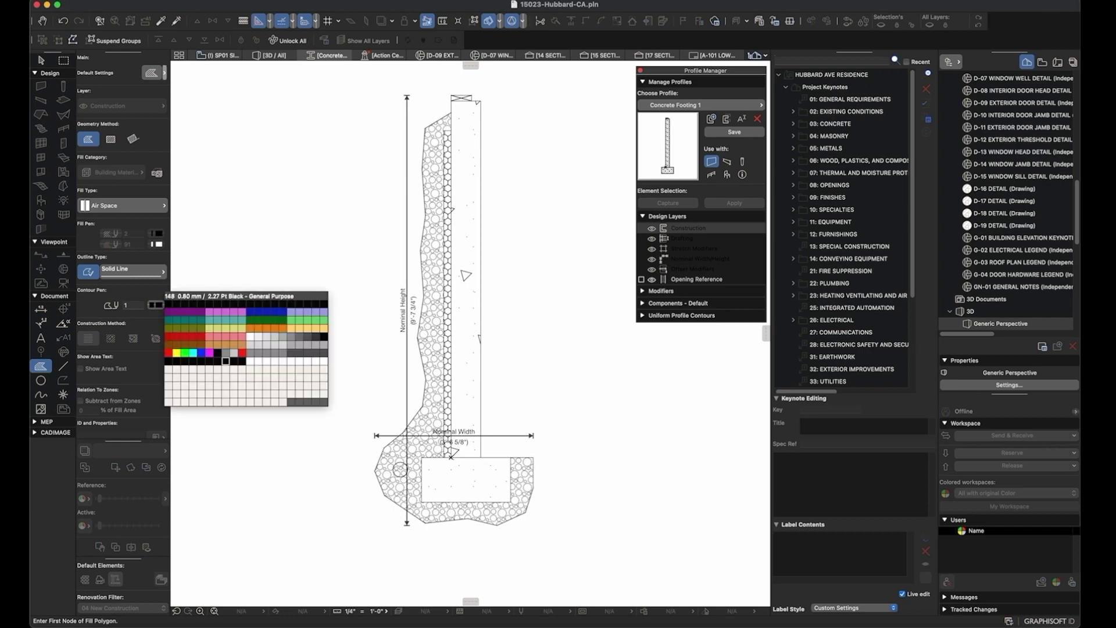
click(225, 361)
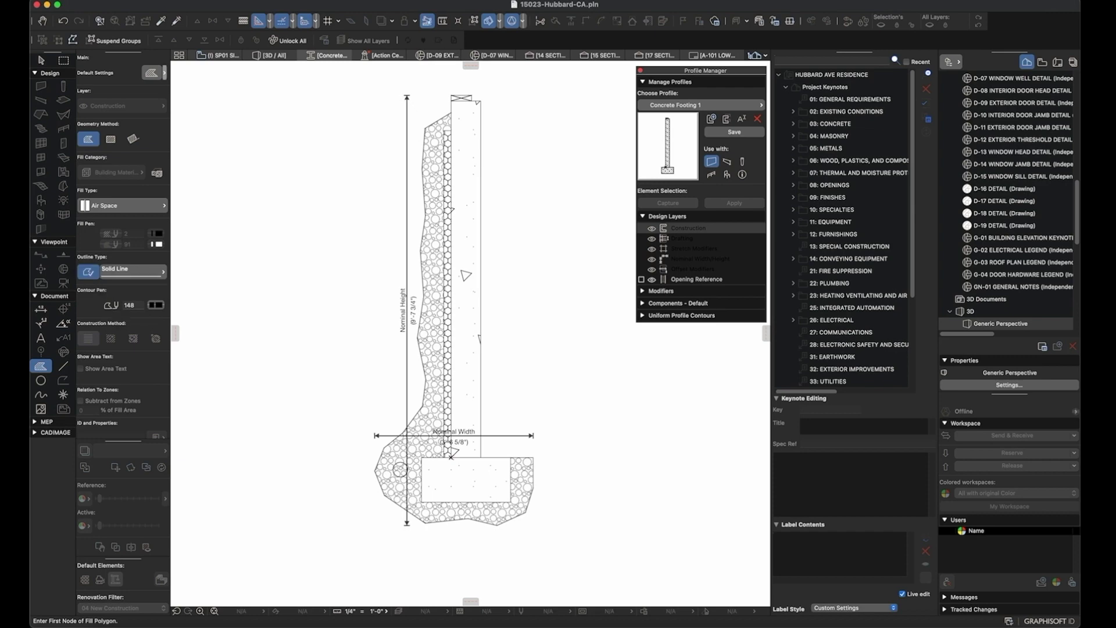
click(155, 304)
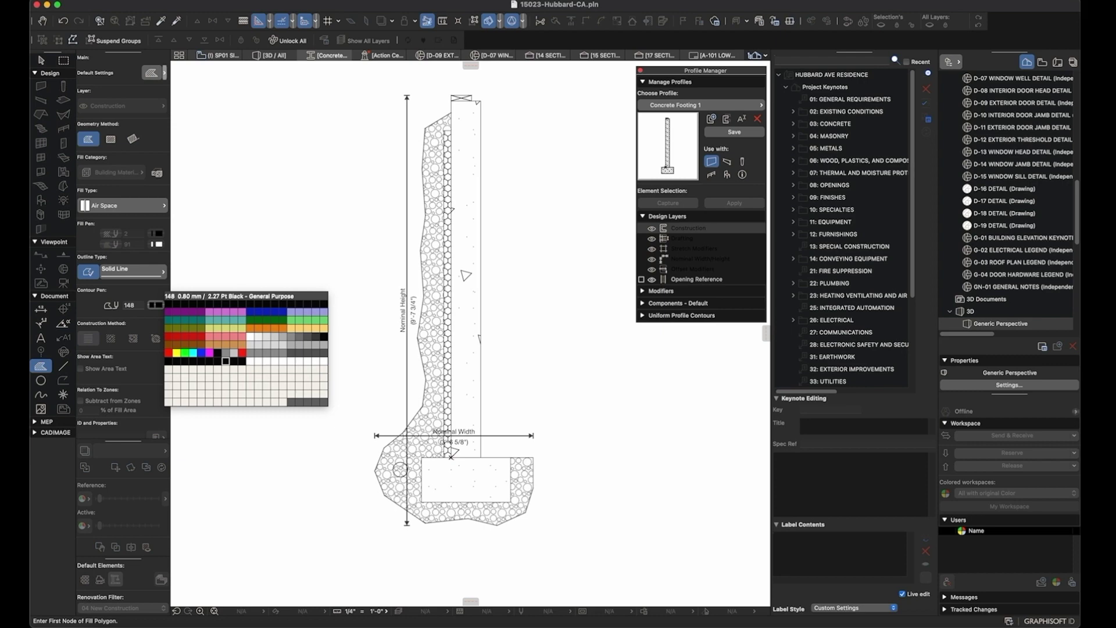
click(147, 293)
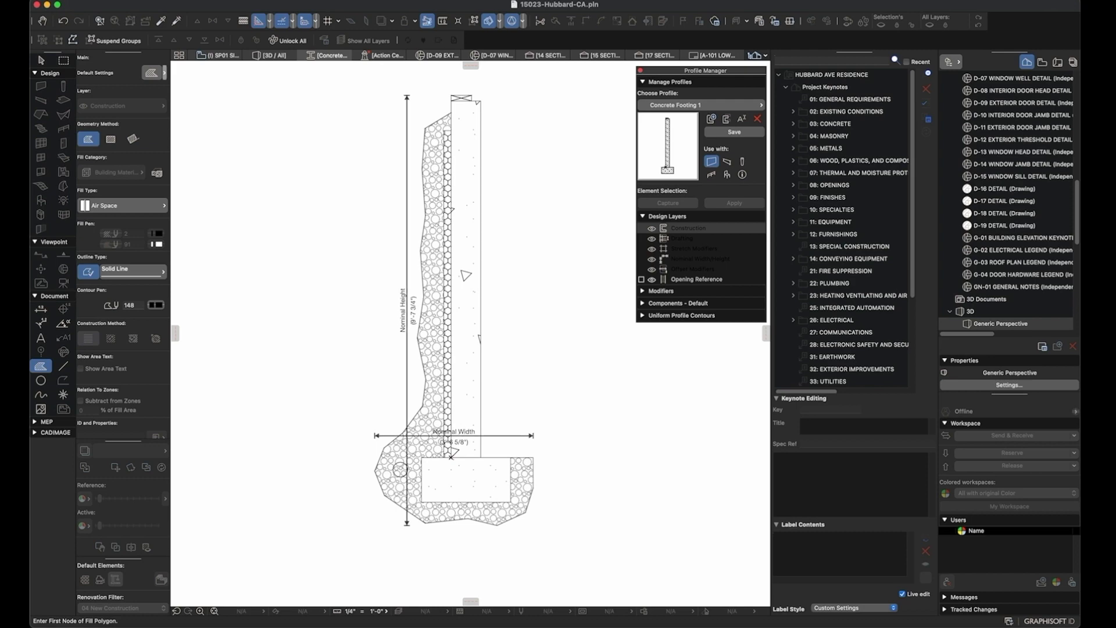
Step: Fill the drain pipe circle with the prepared Air Space fill and select it to check its extent
scroll(418, 491, up, 5)
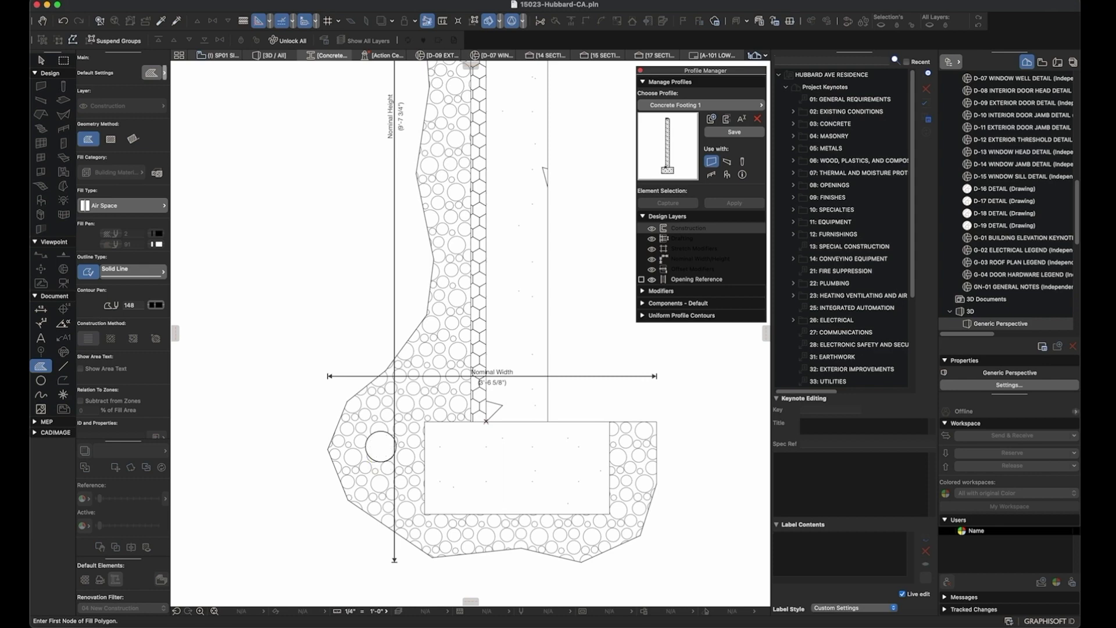
key(Escape)
scroll(379, 445, up, 10)
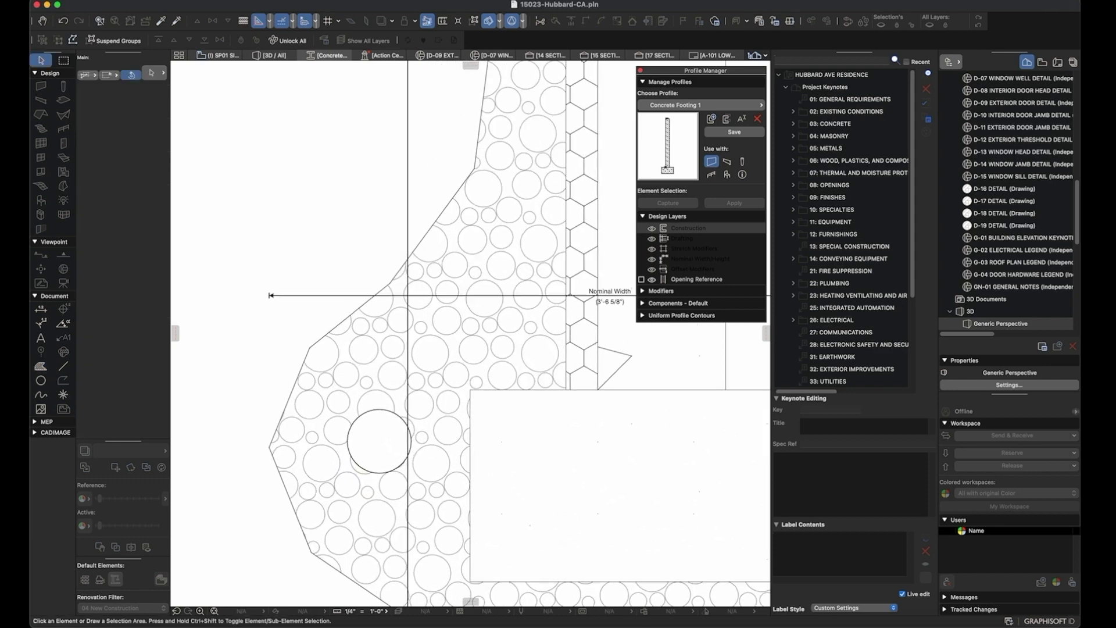
click(379, 443)
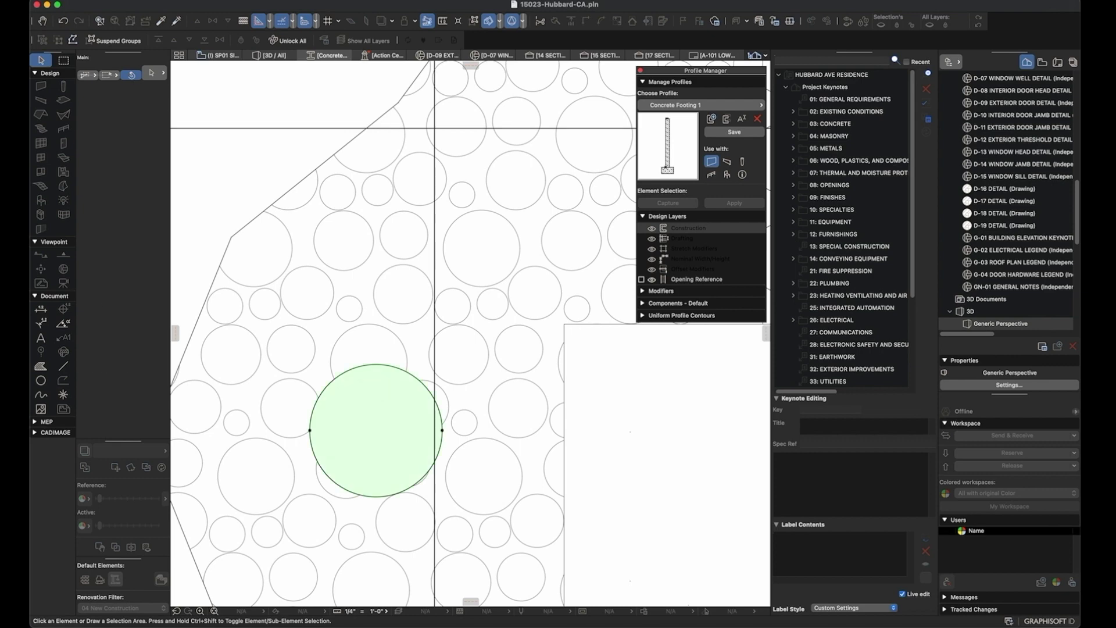
Step: Deselect the pipe fill and turn on true line weight display for the profile
scroll(377, 428, down, 6)
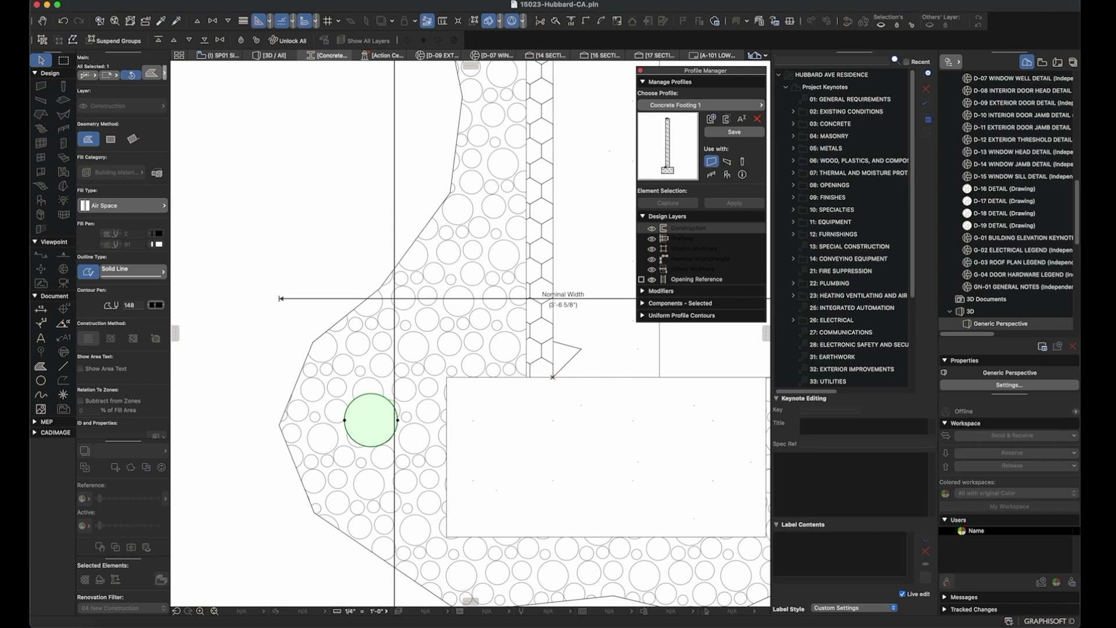
scroll(372, 419, down, 3)
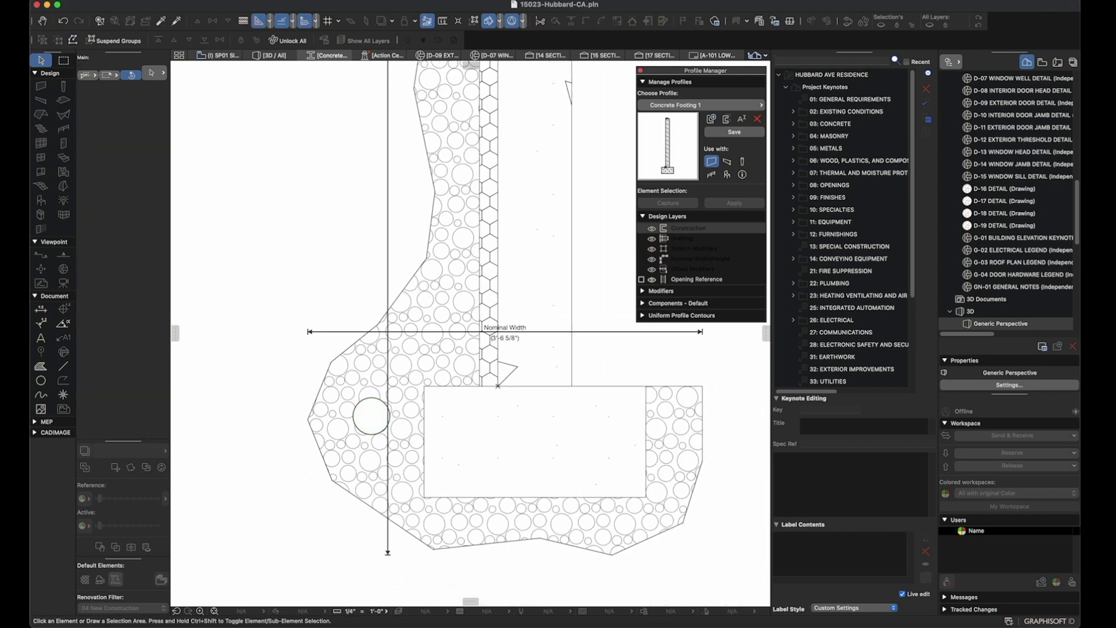
click(243, 20)
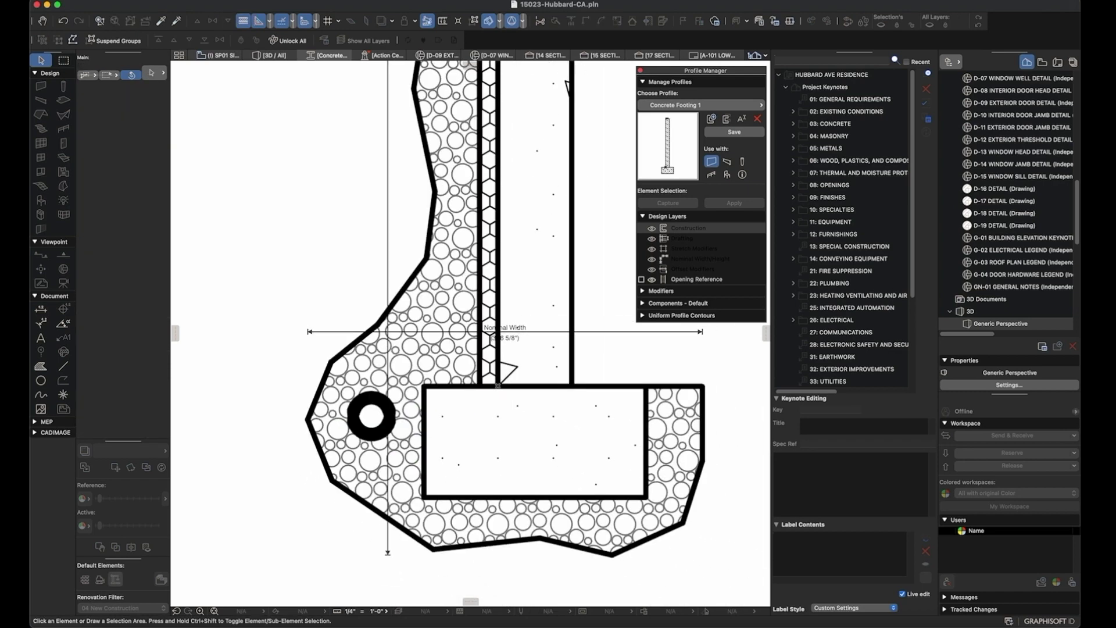
scroll(367, 506, down, 10)
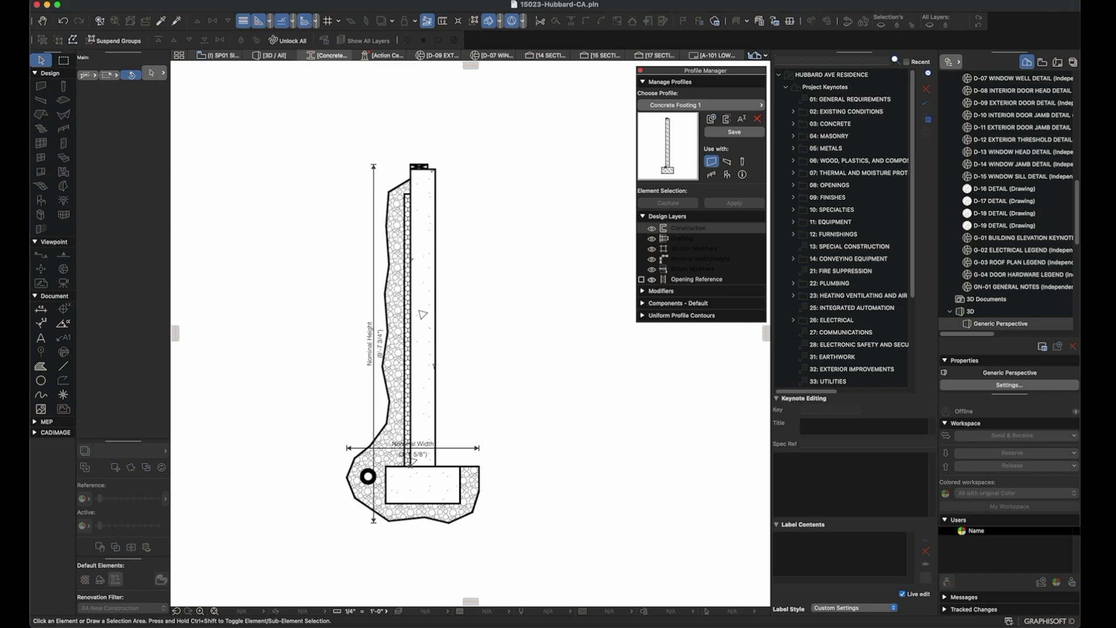
Step: Offset the top edge of the gravel on the footing's right side downward by 4"
scroll(473, 476, up, 5)
click(482, 425)
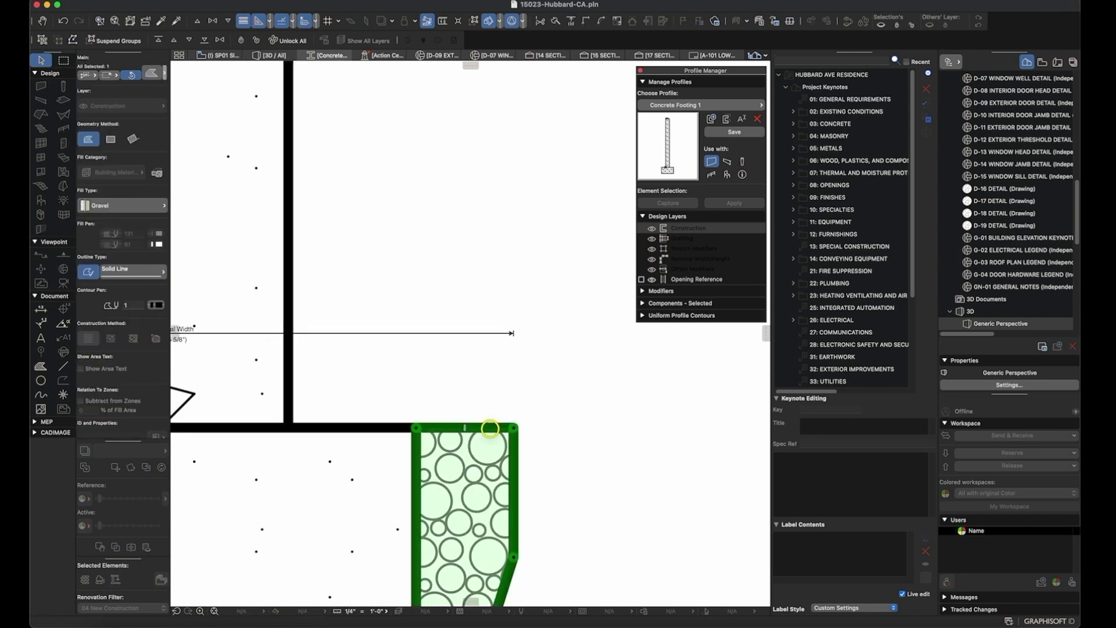
click(490, 427)
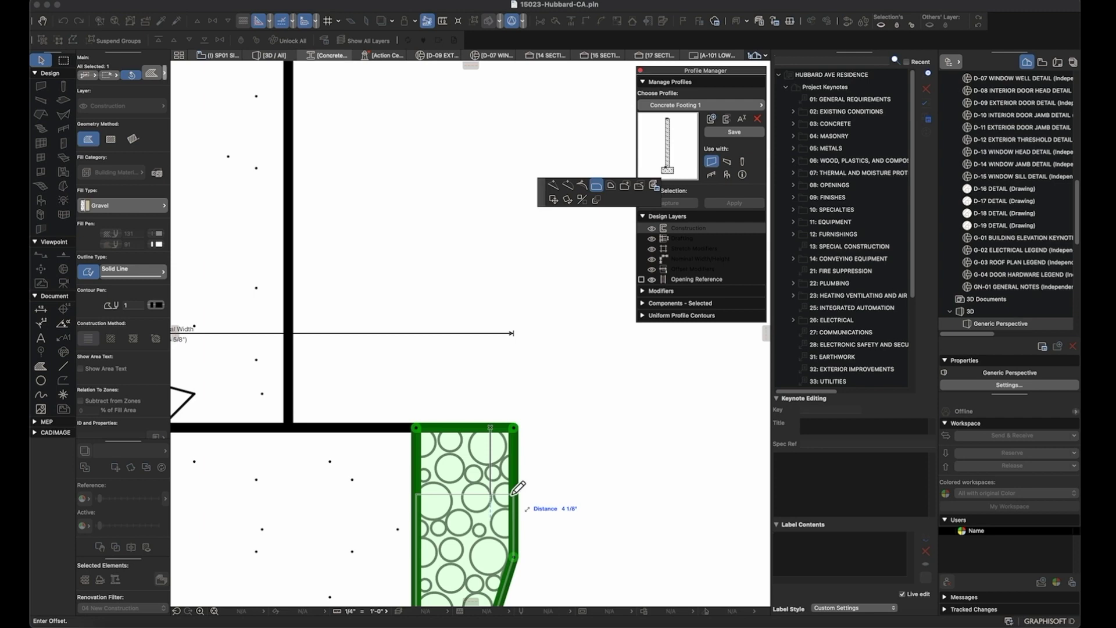
text(4)
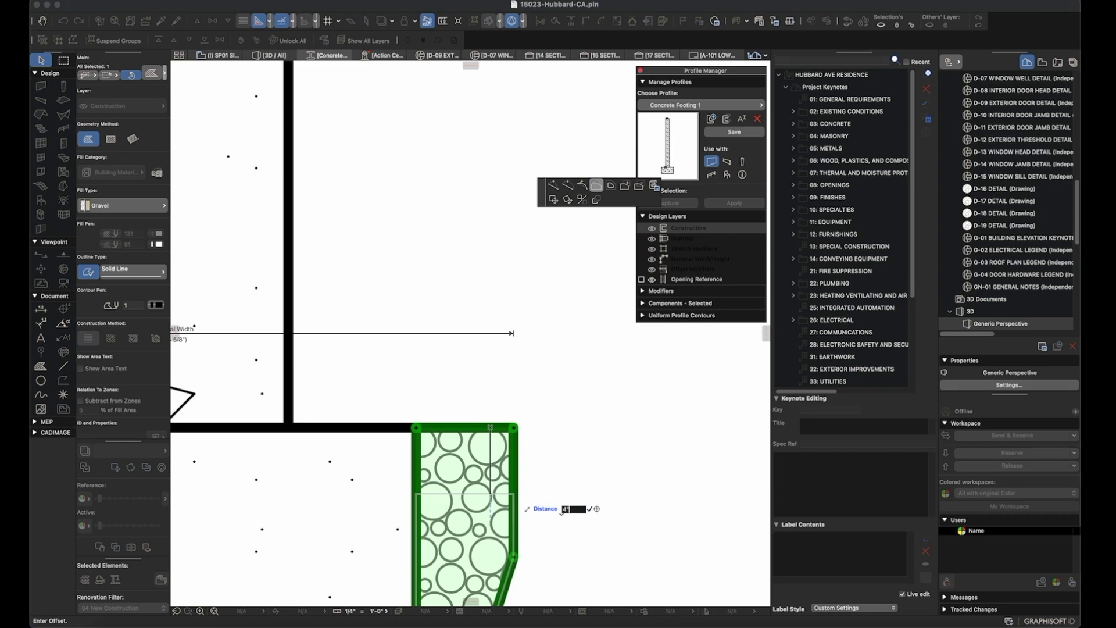
key(Return)
key(Escape)
scroll(471, 335, down, 5)
scroll(488, 511, down, 5)
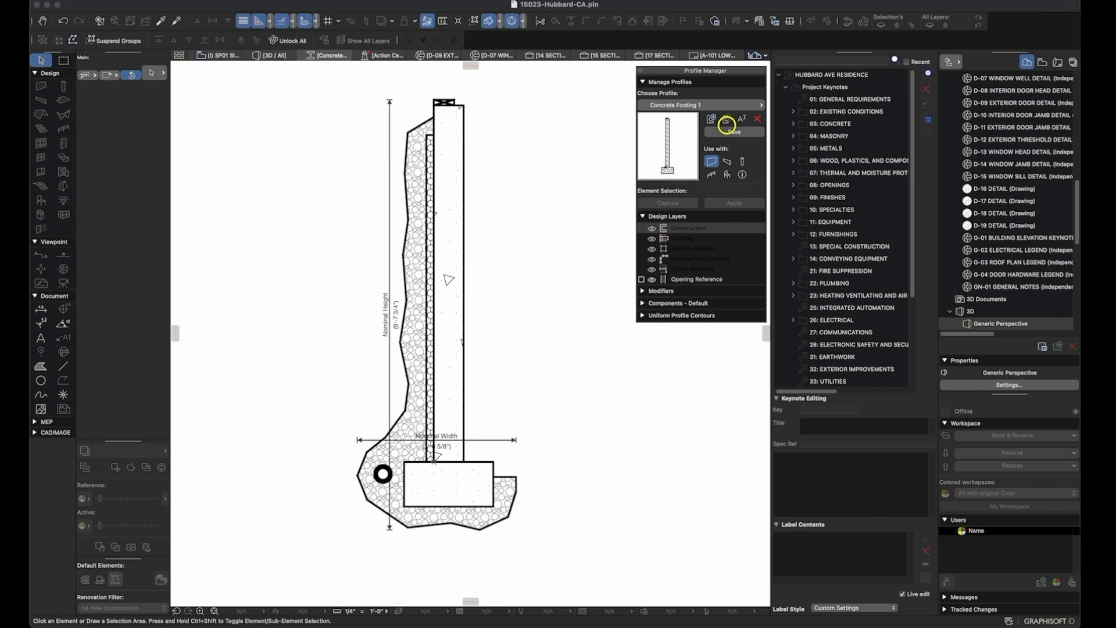
Step: Save the Concrete Footing 1 profile and return to the 3D view, dismissing the error message
click(742, 132)
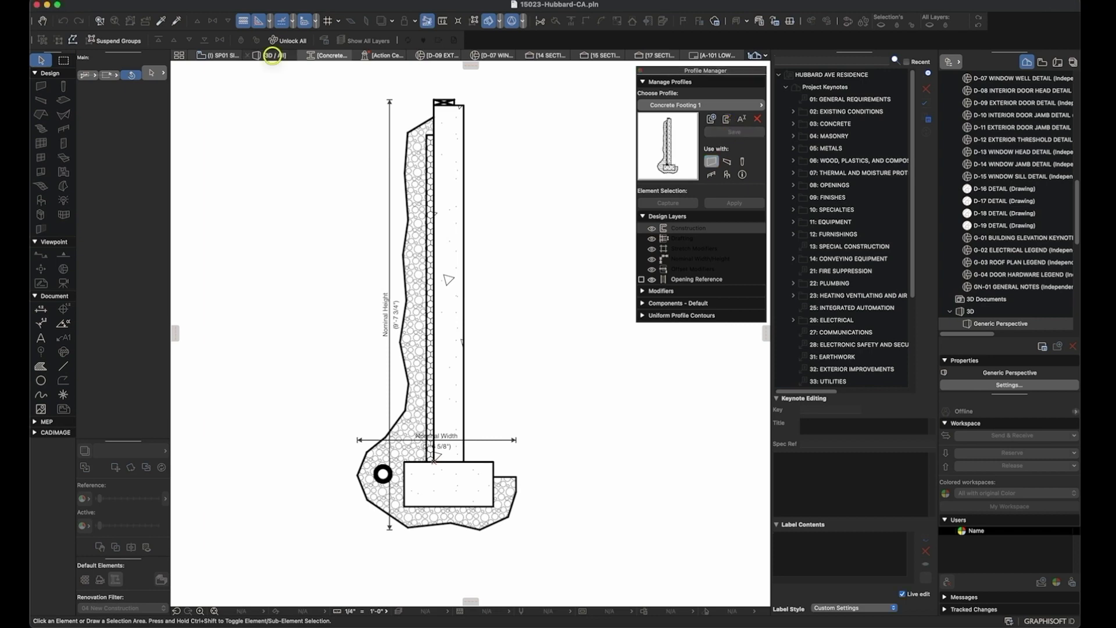
click(270, 55)
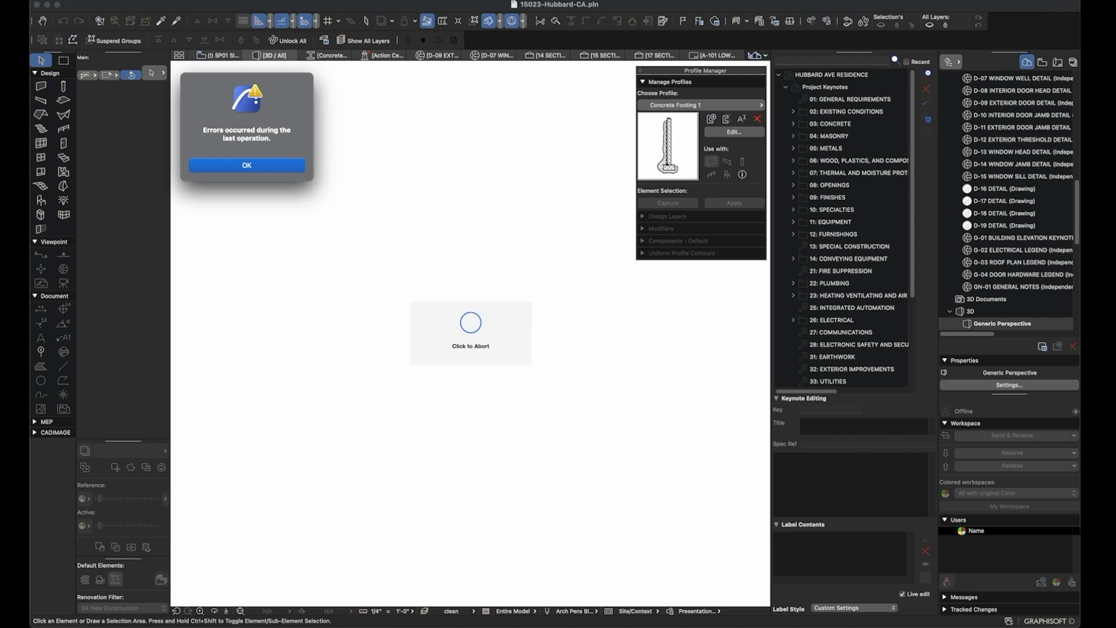
click(266, 167)
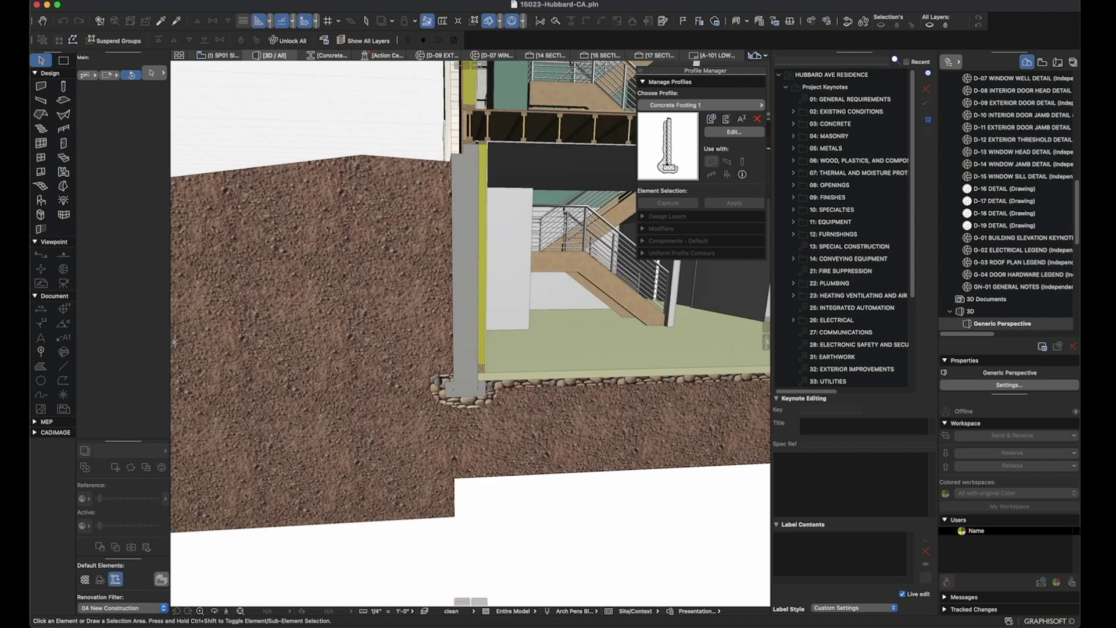
Step: Select the existing separate footing and its gravel beneath the foundation wall in 3D and delete them
scroll(468, 368, up, 3)
shift+middle_drag(468, 367, 475, 449)
click(451, 318)
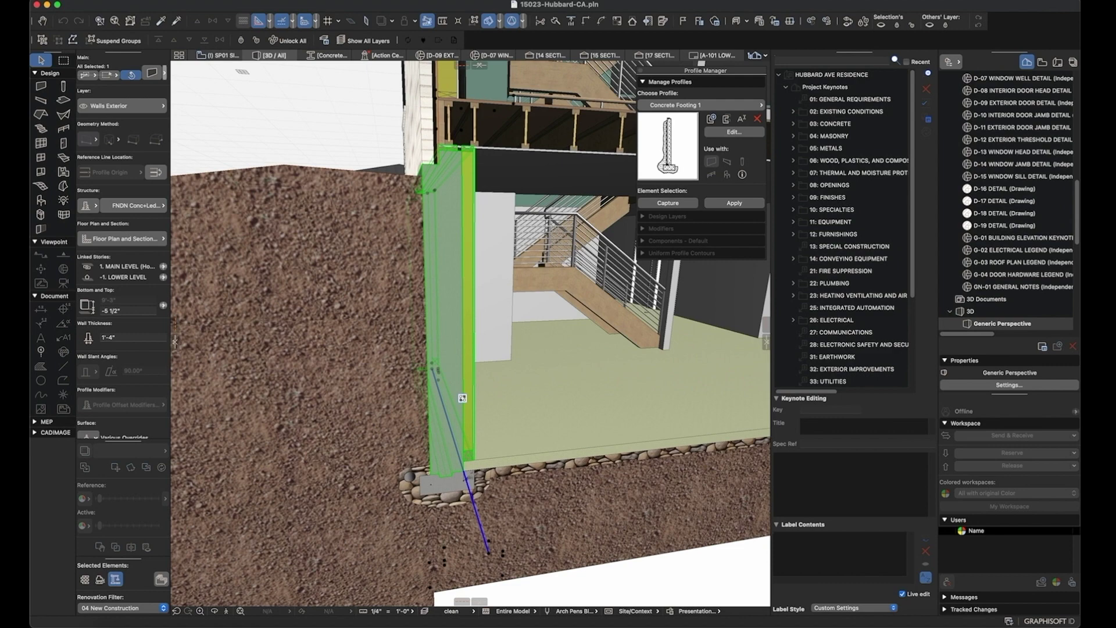
click(444, 483)
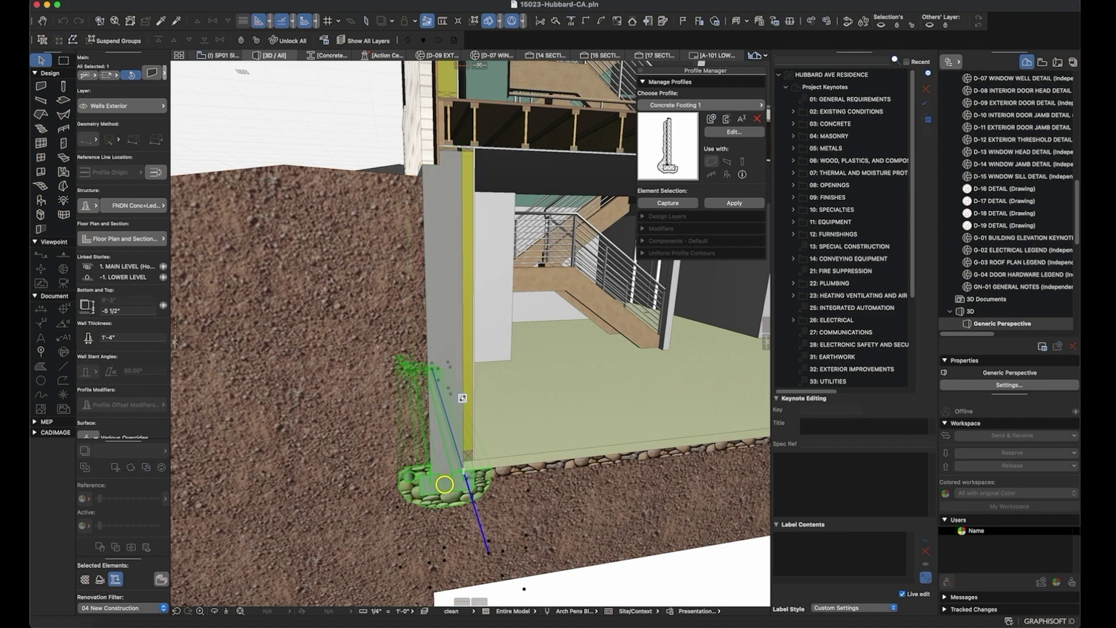
click(445, 484)
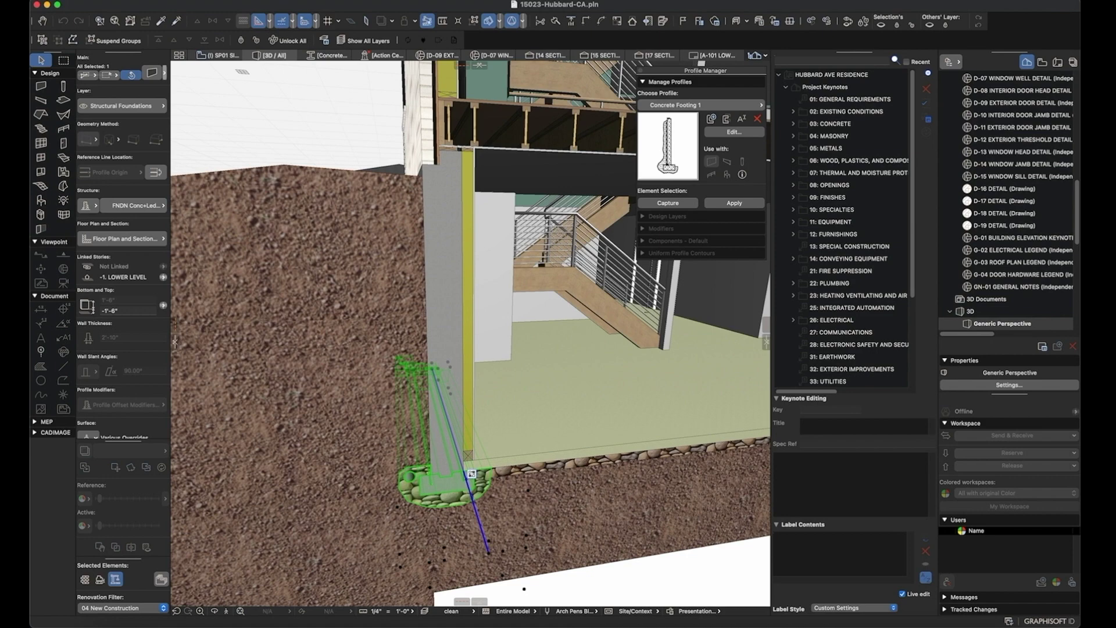
key(Escape)
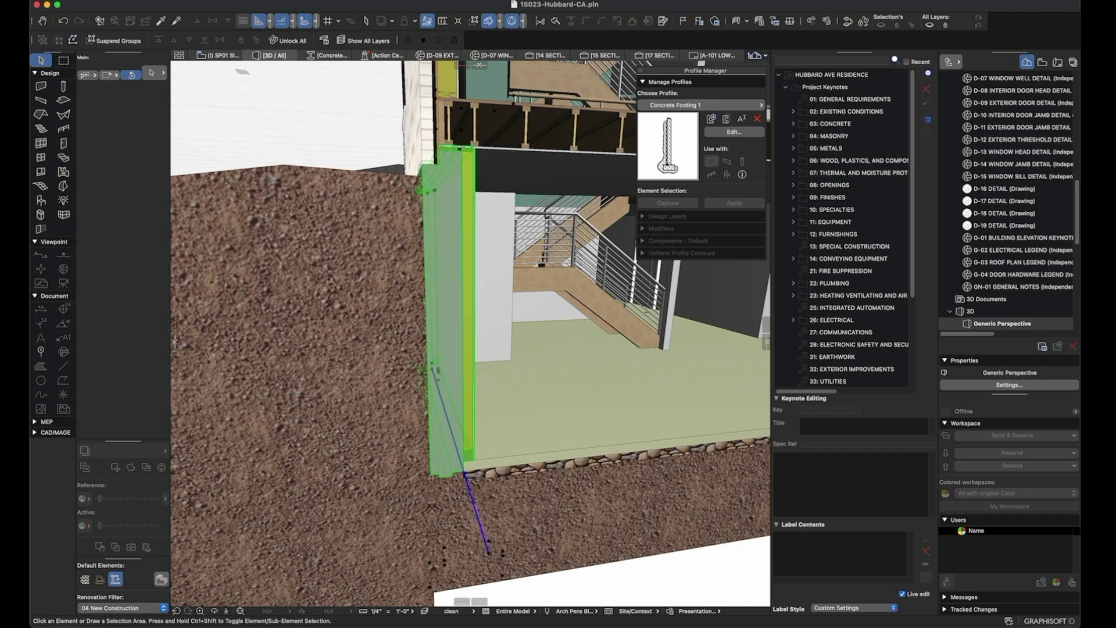
Step: Assign the Concrete Footing 1 complex profile to the remaining foundation wall and dismiss the error message
click(462, 399)
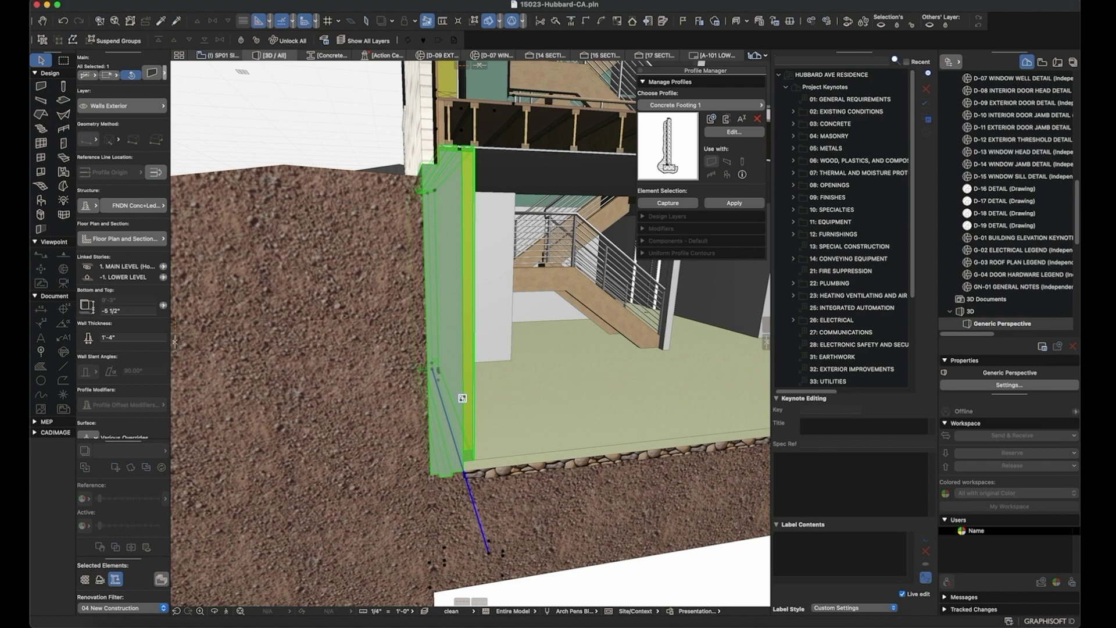
click(89, 206)
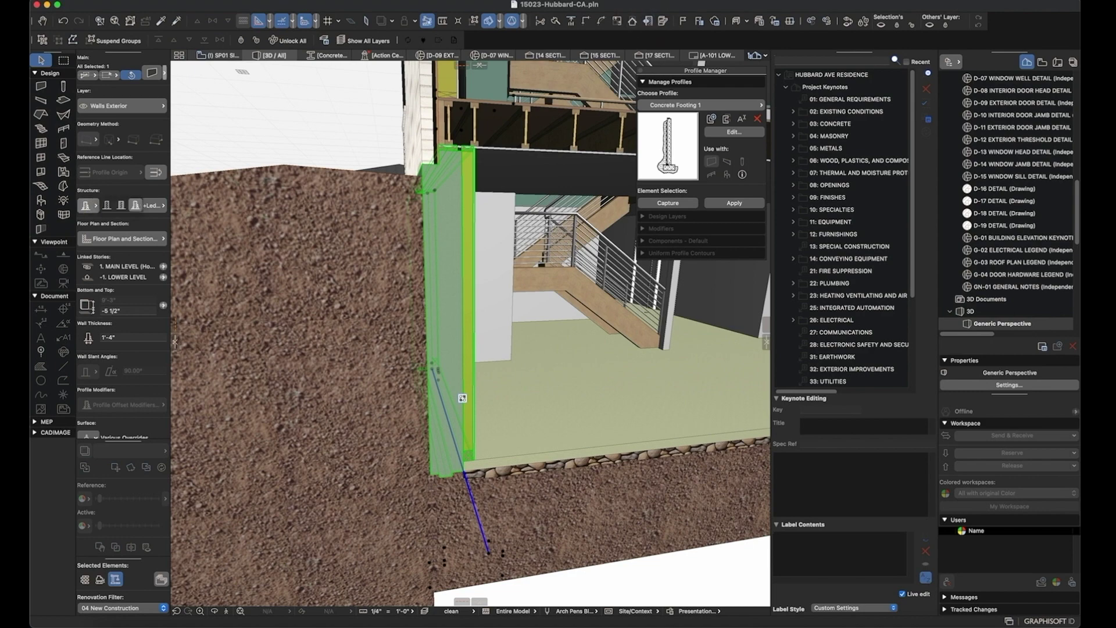
click(136, 205)
click(137, 205)
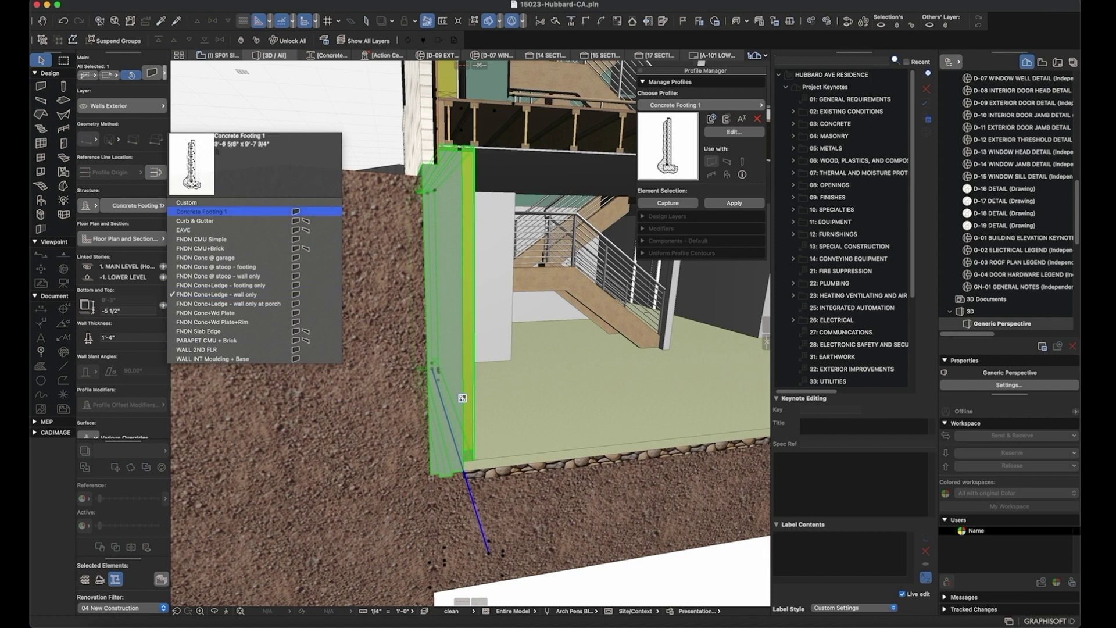
click(199, 212)
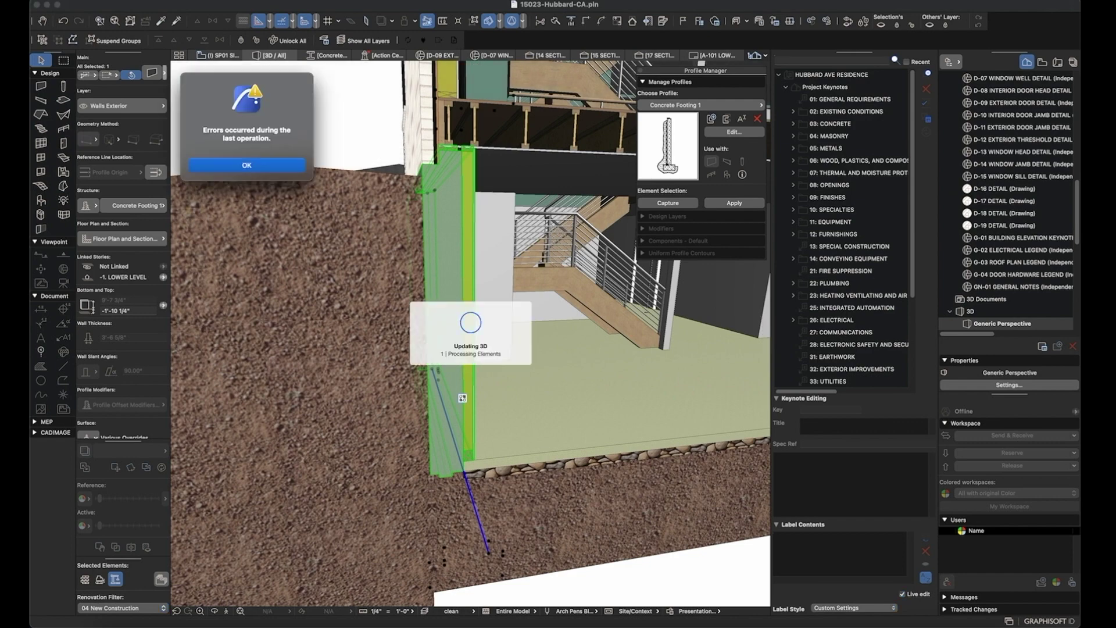
click(269, 166)
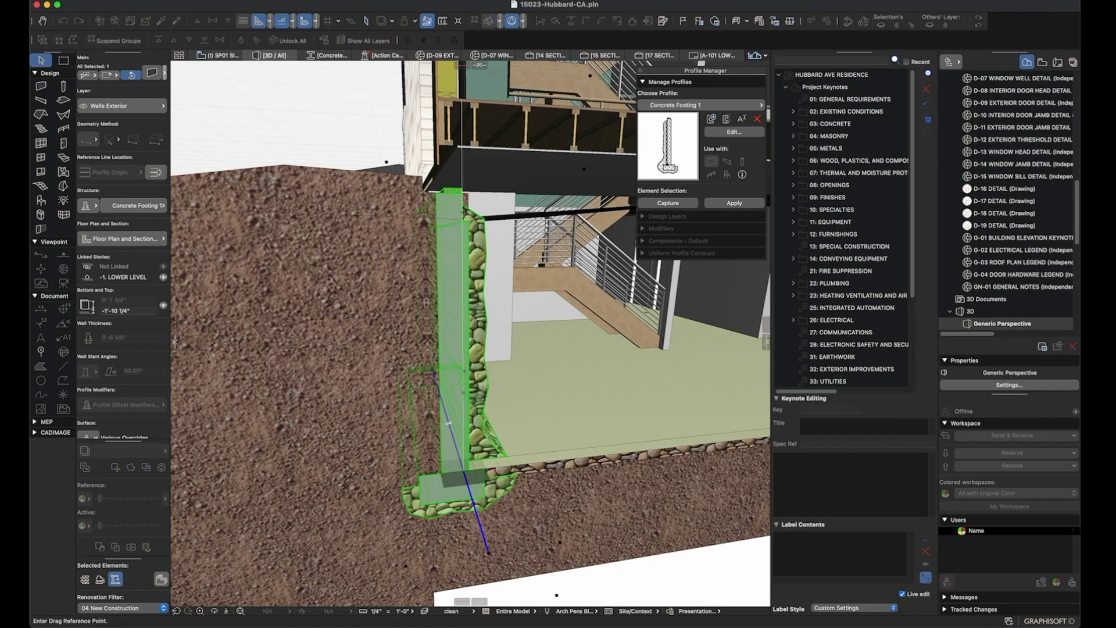
Step: Move the foundation wall into place and flip it so its gravel backfill lies against the exterior soil
click(510, 465)
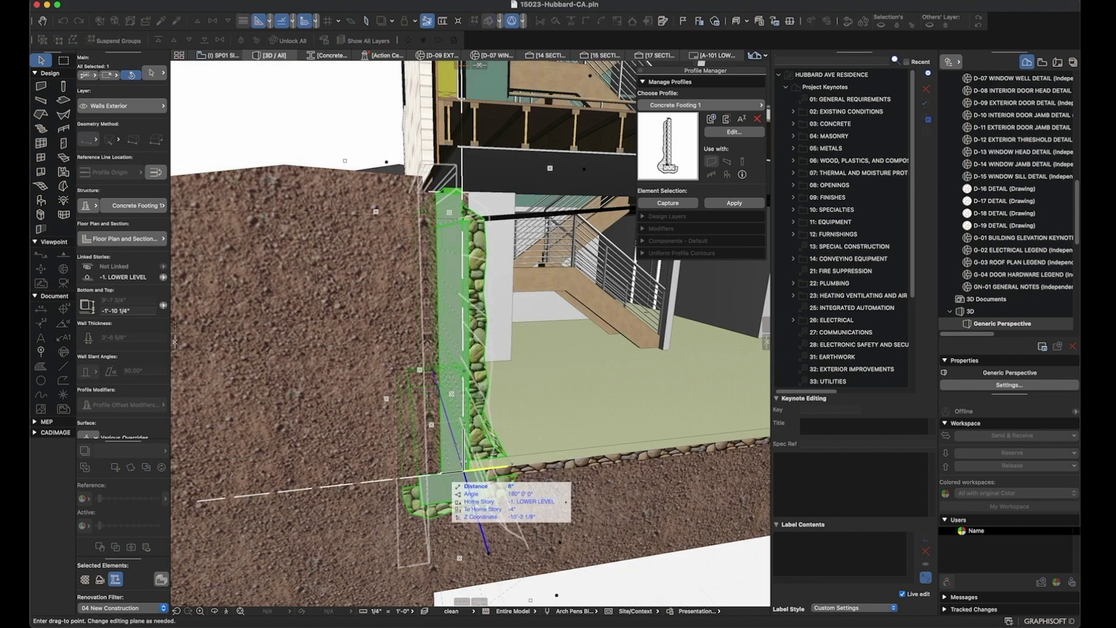
click(443, 475)
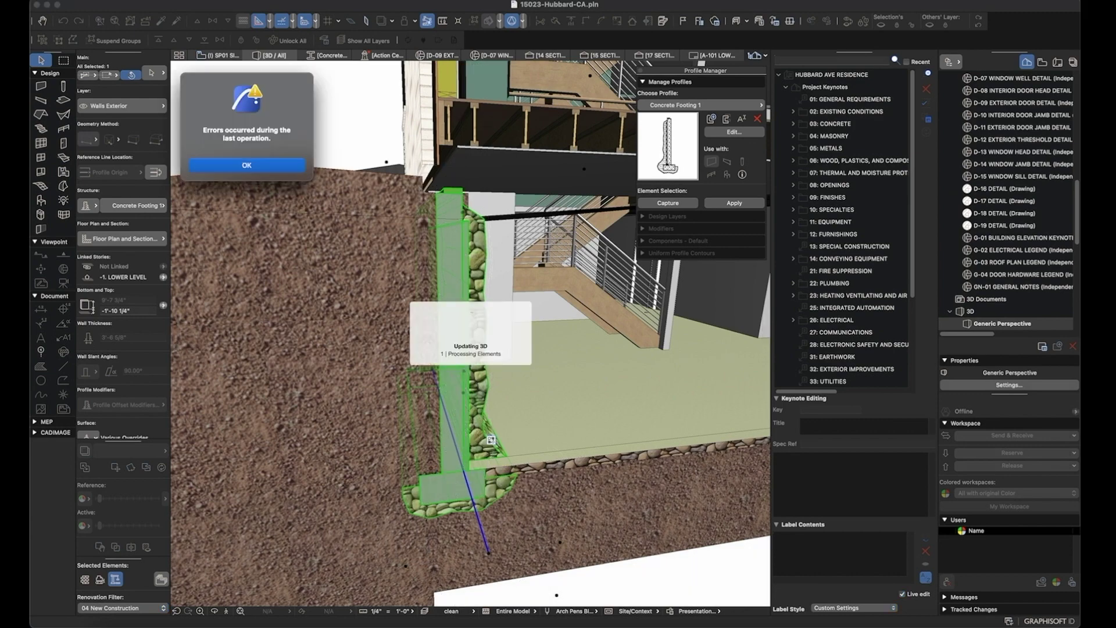
click(265, 165)
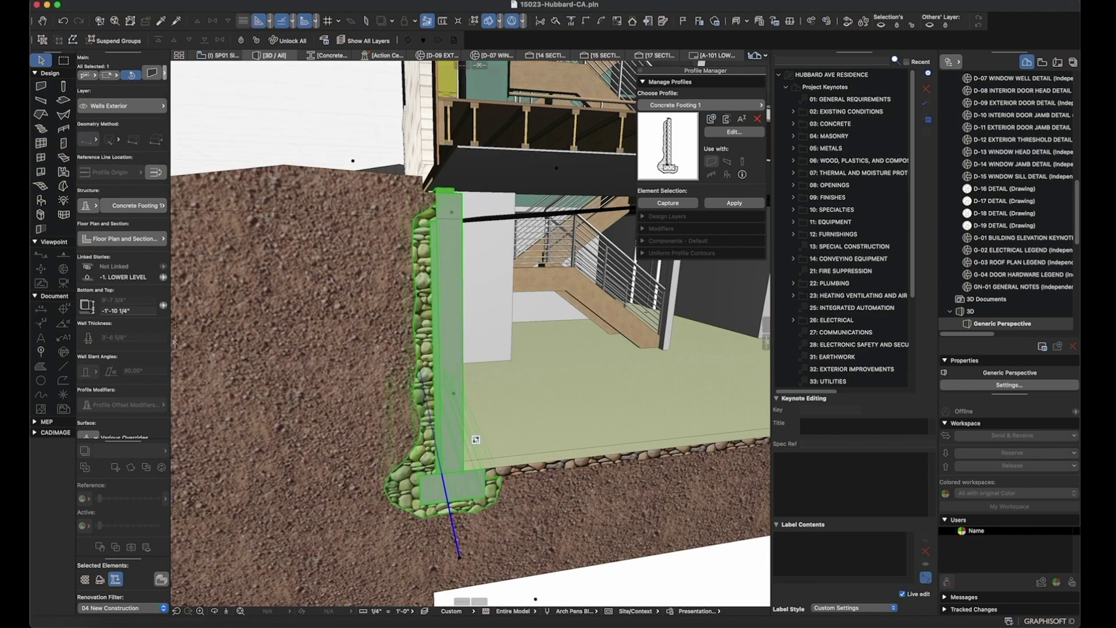
Step: Cut the drain pipe's circular opening out of the gravel fill in the Concrete Footing 1 profile and deselect it
scroll(476, 439, up, 10)
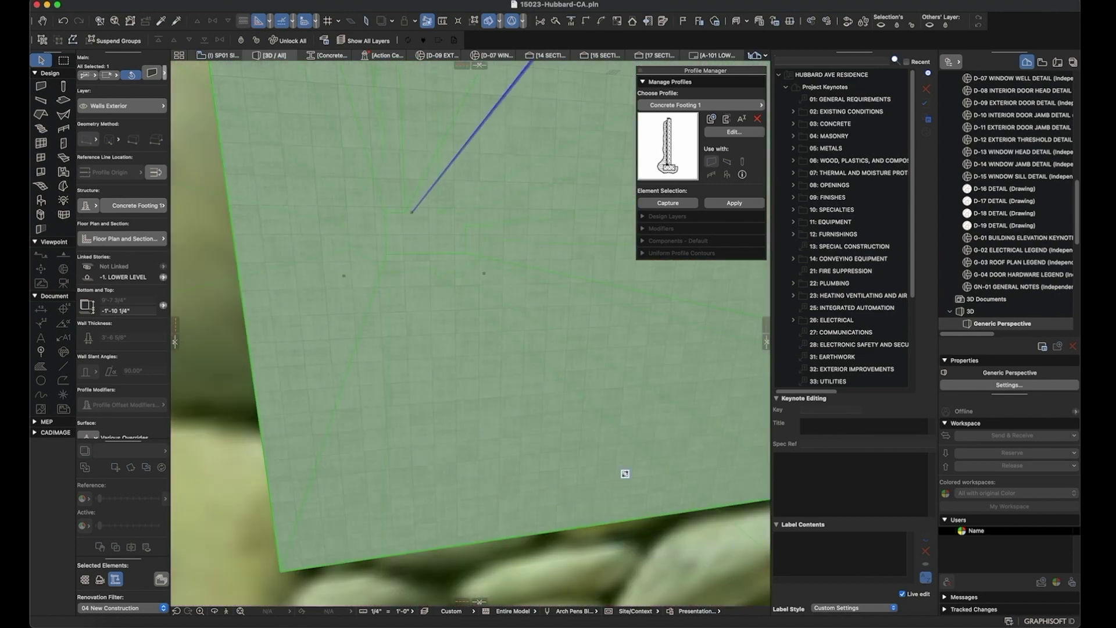
scroll(558, 390, down, 4)
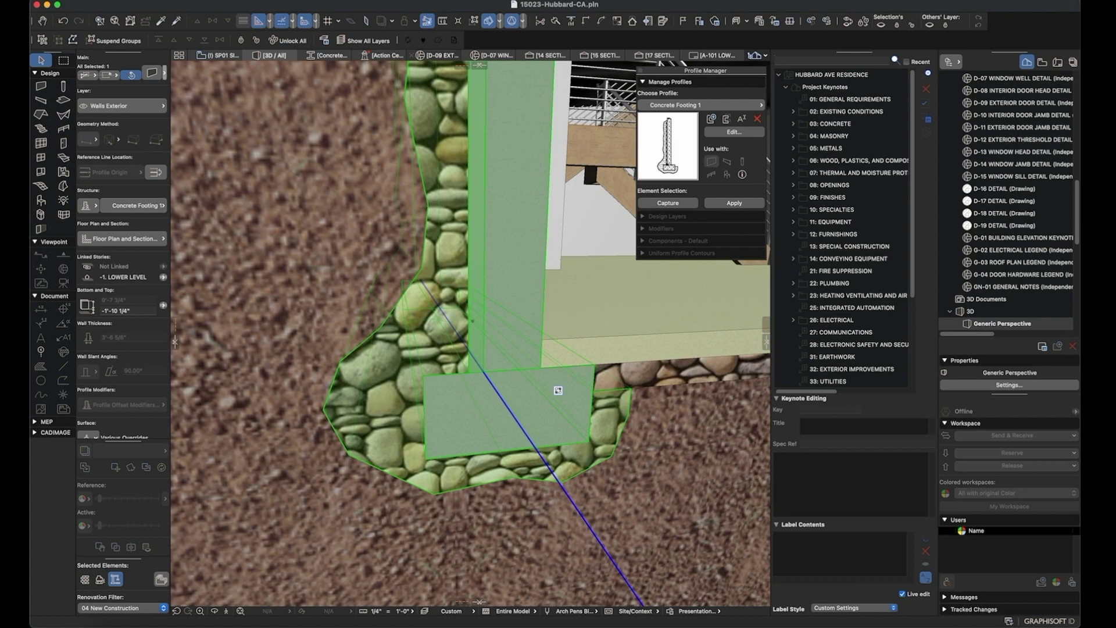
scroll(558, 390, down, 3)
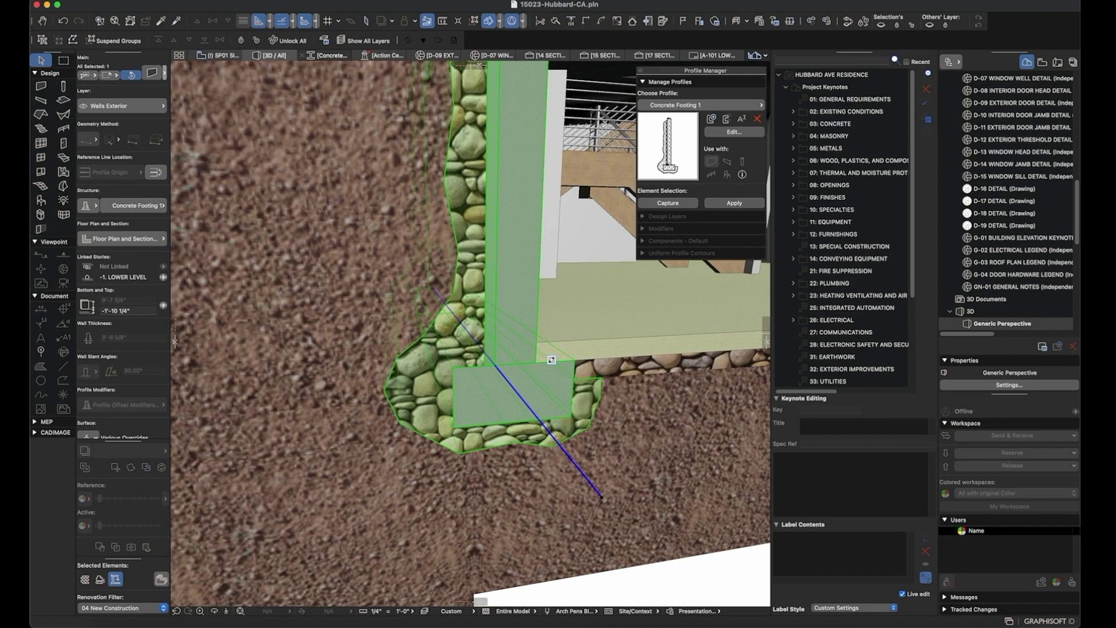
click(329, 55)
click(378, 492)
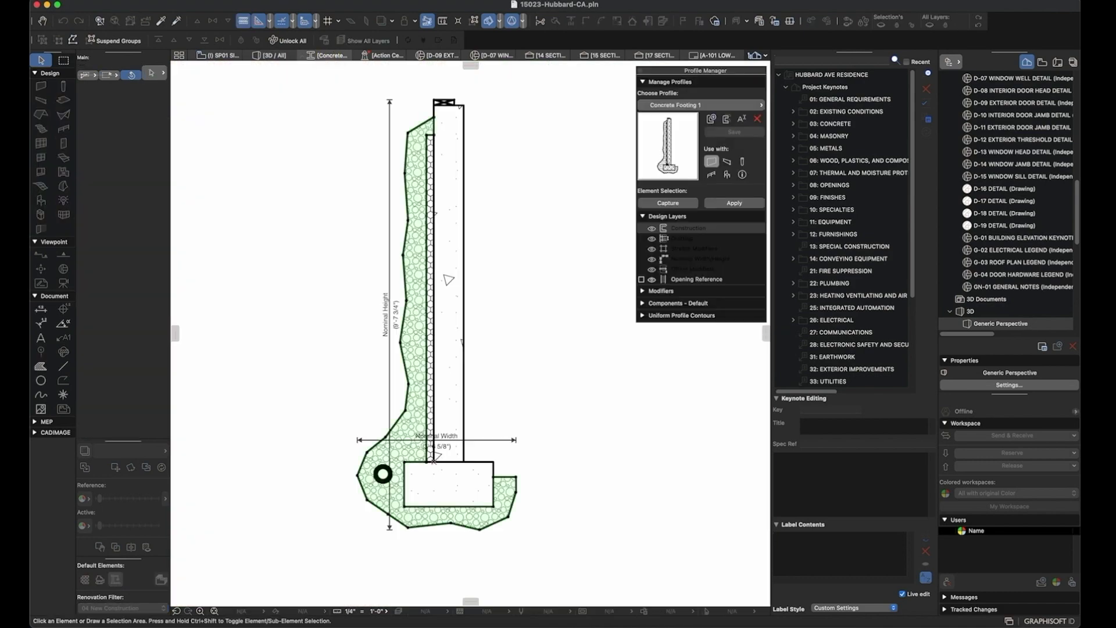
scroll(381, 497, up, 3)
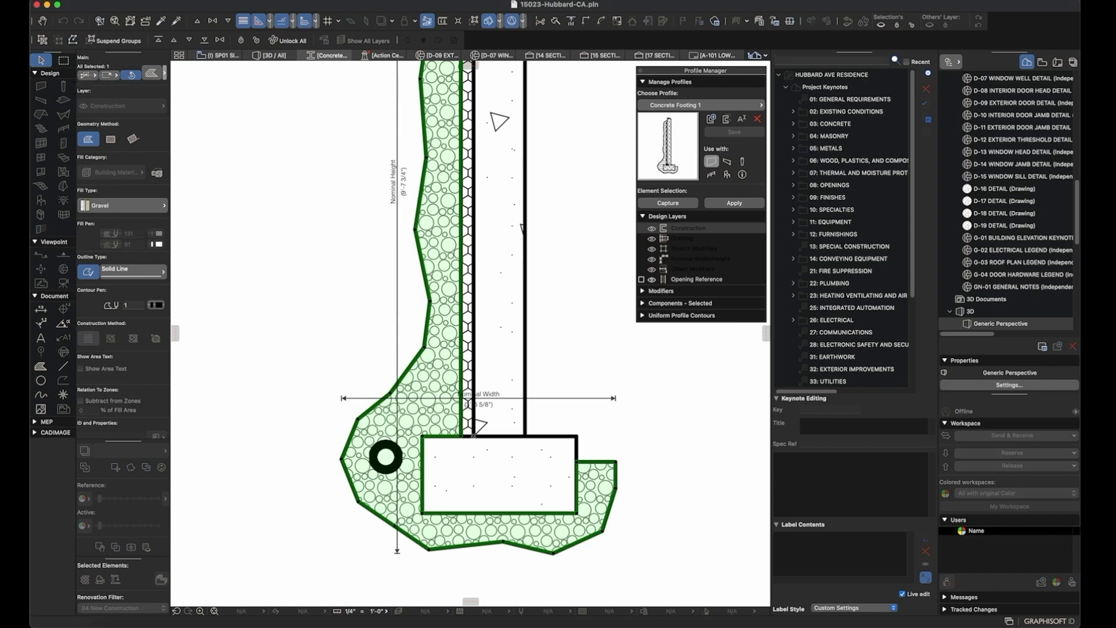
click(41, 366)
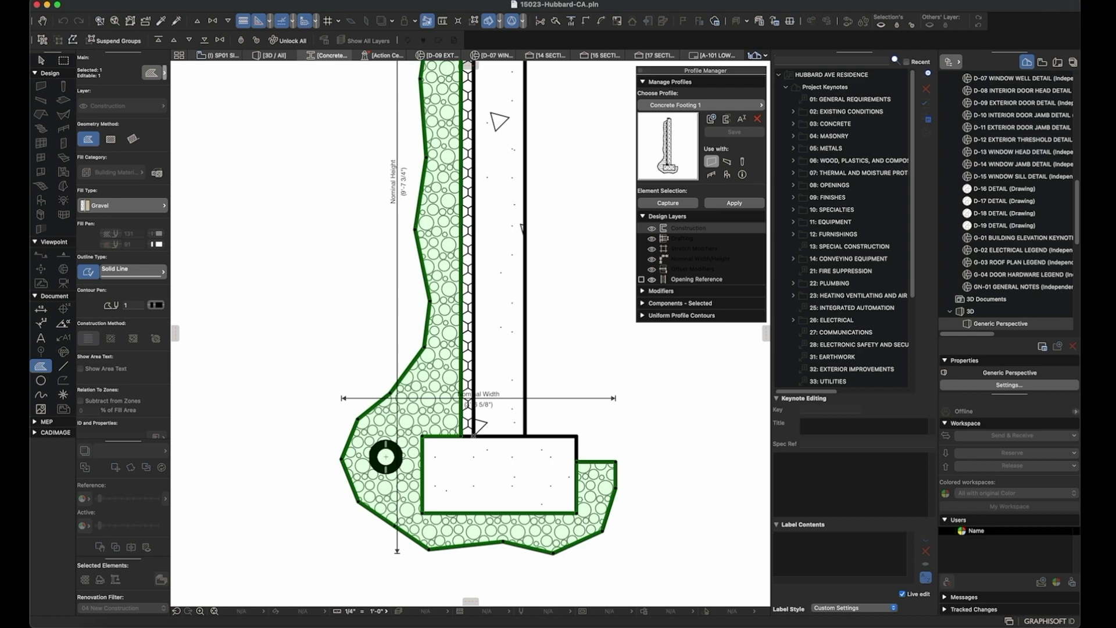
click(386, 456)
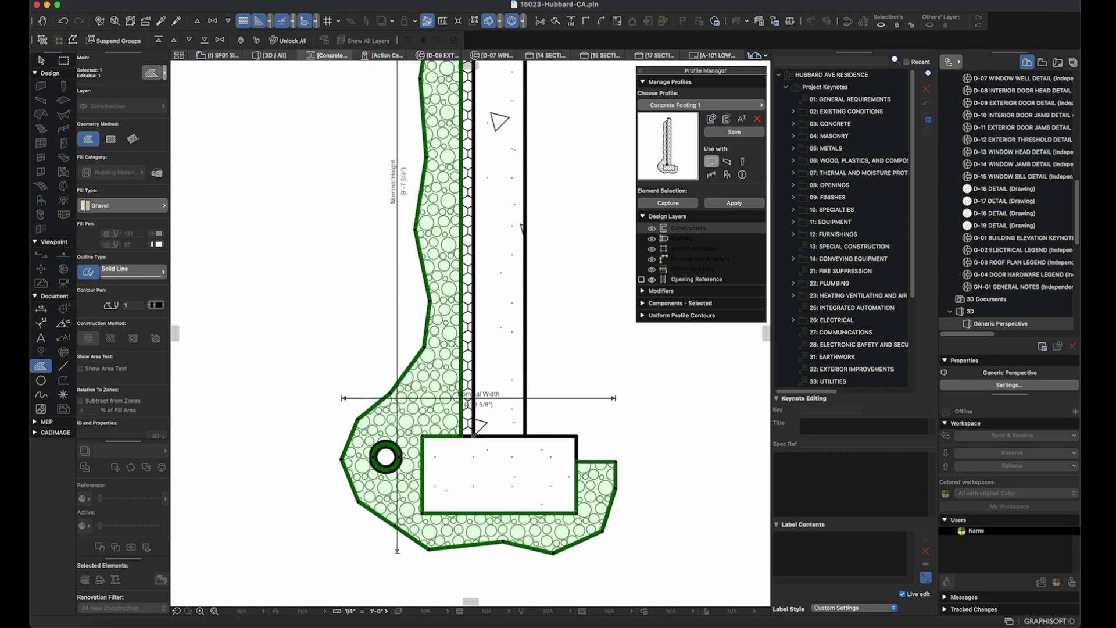
key(Escape)
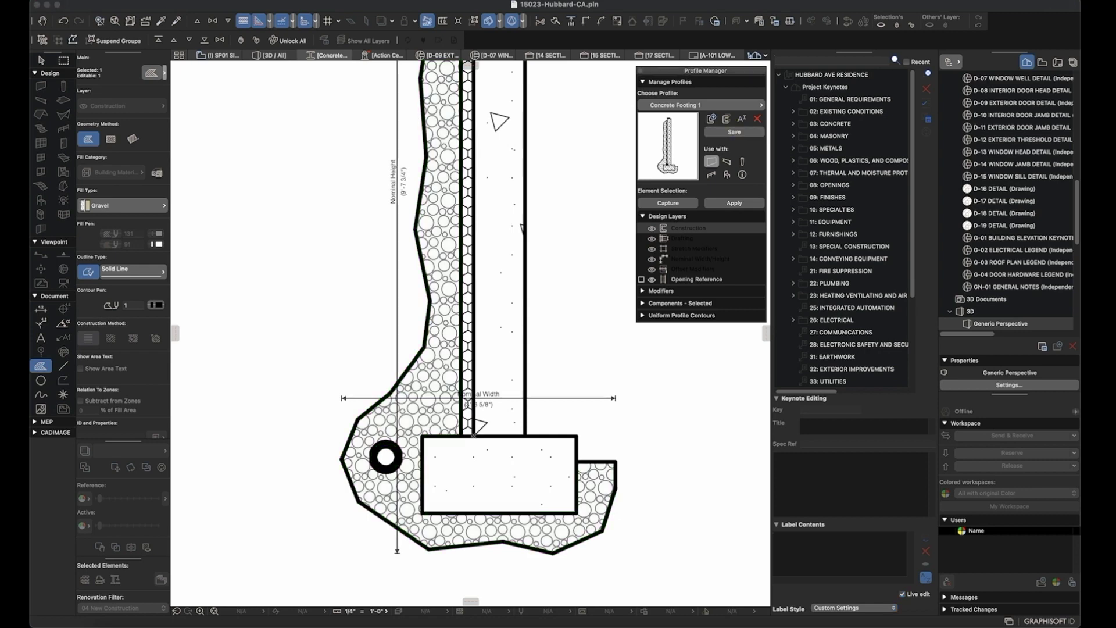
Step: Save the profile change and return to the 3D view, dismissing the error message and deselecting the foundation wall
click(275, 56)
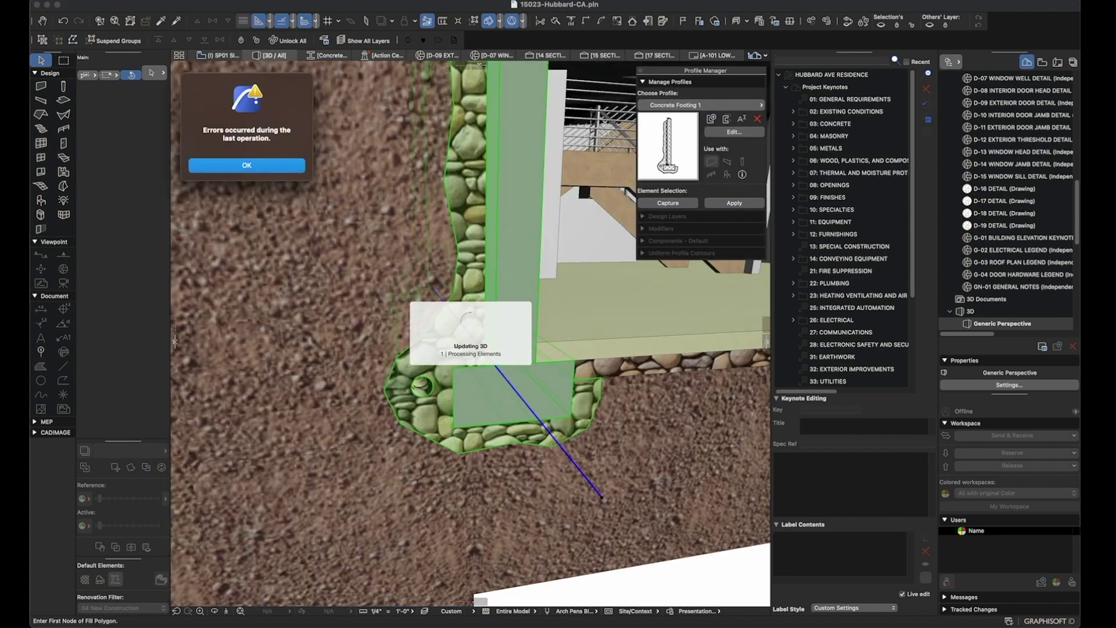
click(262, 165)
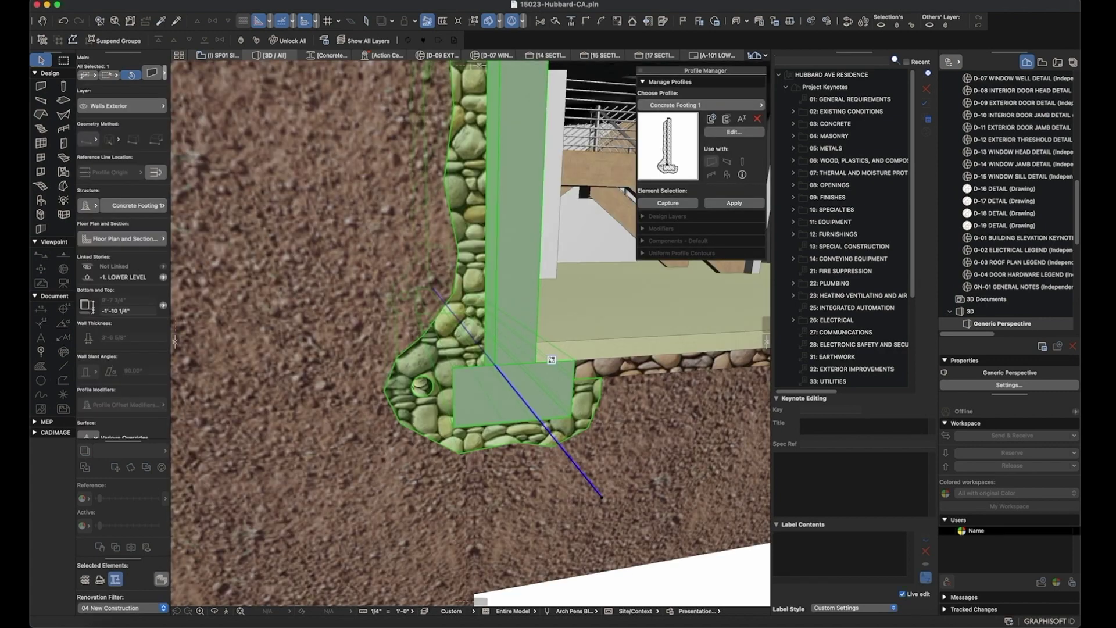
key(Escape)
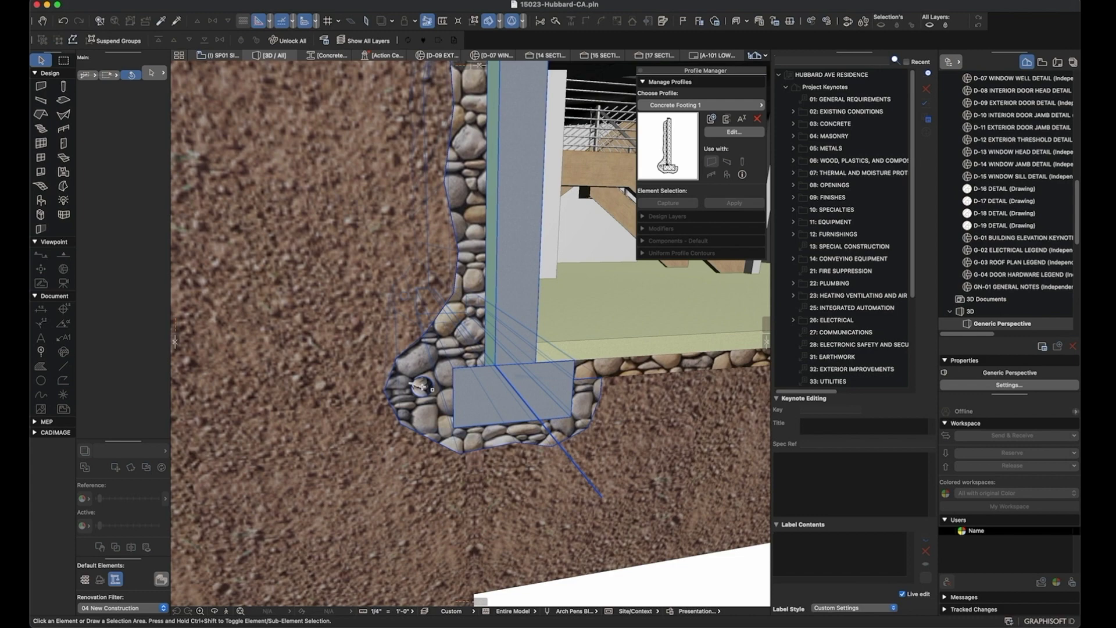
Step: Examine the new foundation assembly in 3D, from the footing and drain pipe up to the sill plate and floor framing above
scroll(421, 387, down, 3)
middle_drag(421, 386, 381, 573)
scroll(381, 572, down, 1)
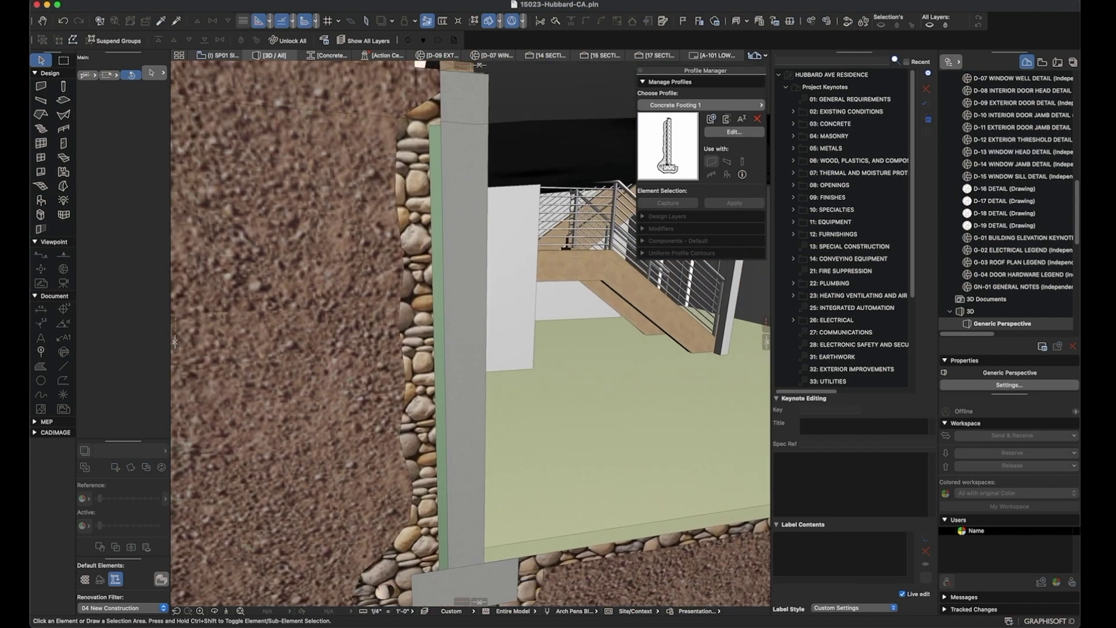
middle_drag(381, 523, 366, 573)
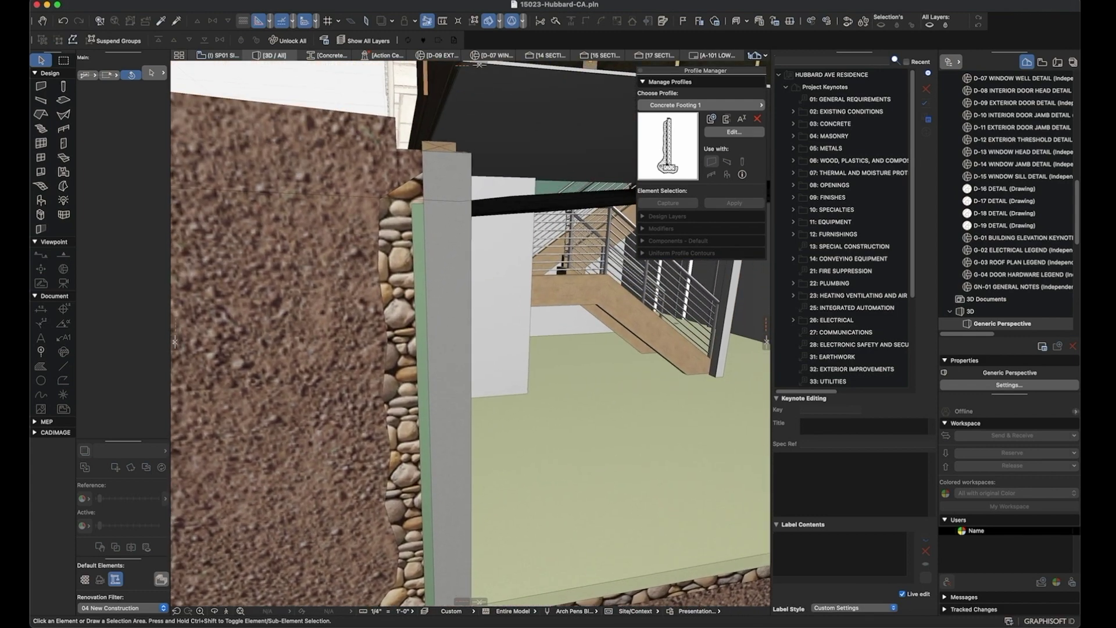
scroll(353, 465, down, 3)
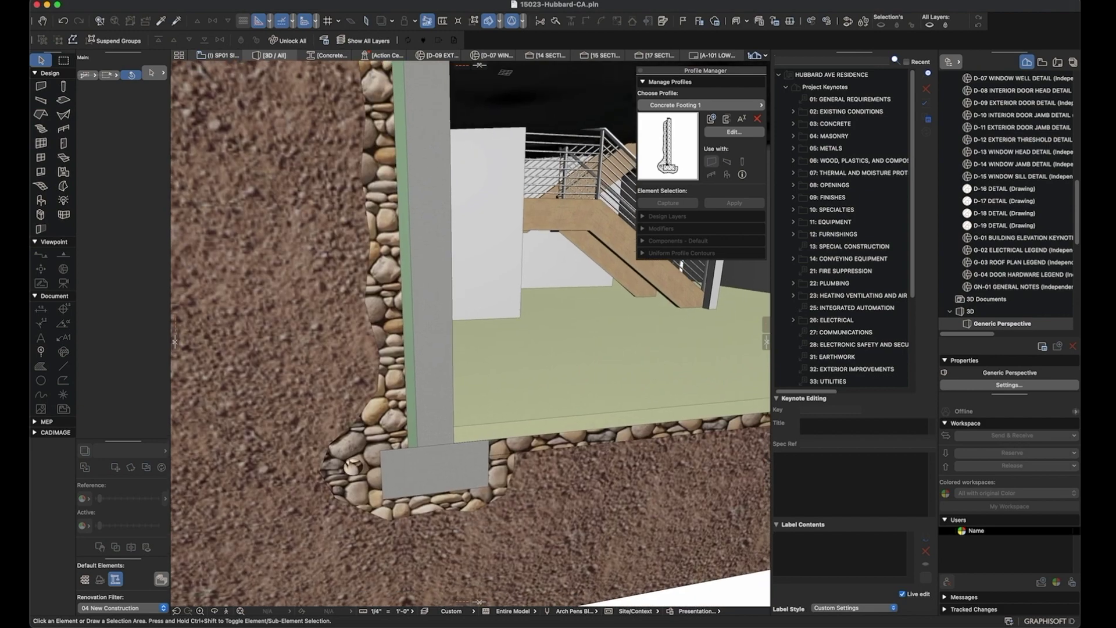
shift+middle_drag(352, 465, 395, 459)
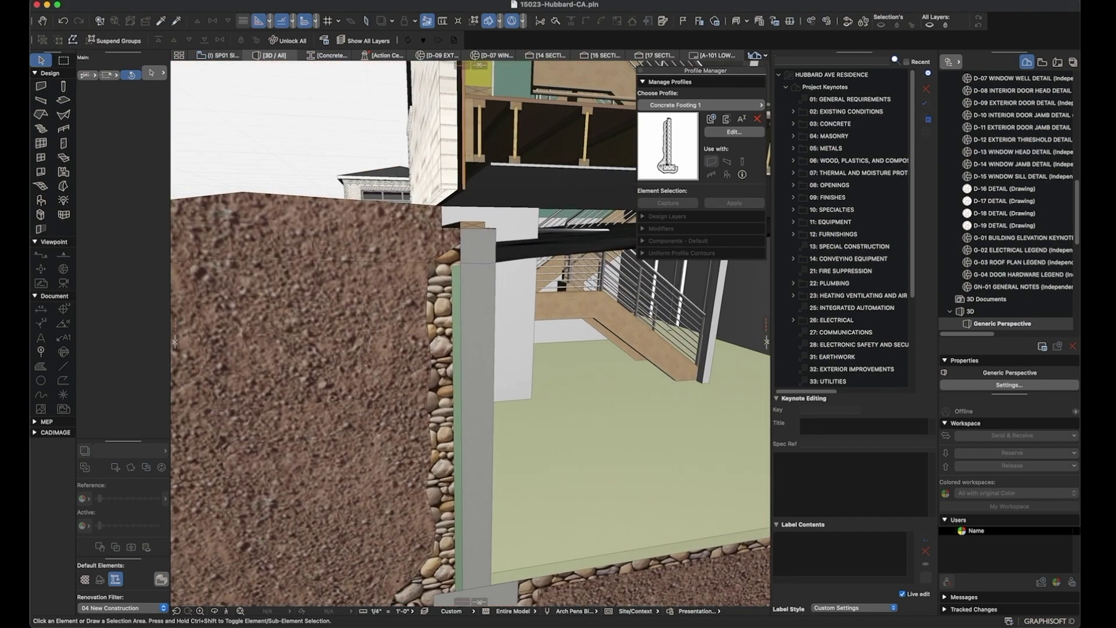
mouse_move(480, 228)
shift+middle_down()
mouse_move(487, 252)
mouse_move(463, 229)
mouse_move(457, 243)
mouse_move(480, 223)
shift+middle_up()
middle_drag(546, 343, 569, 586)
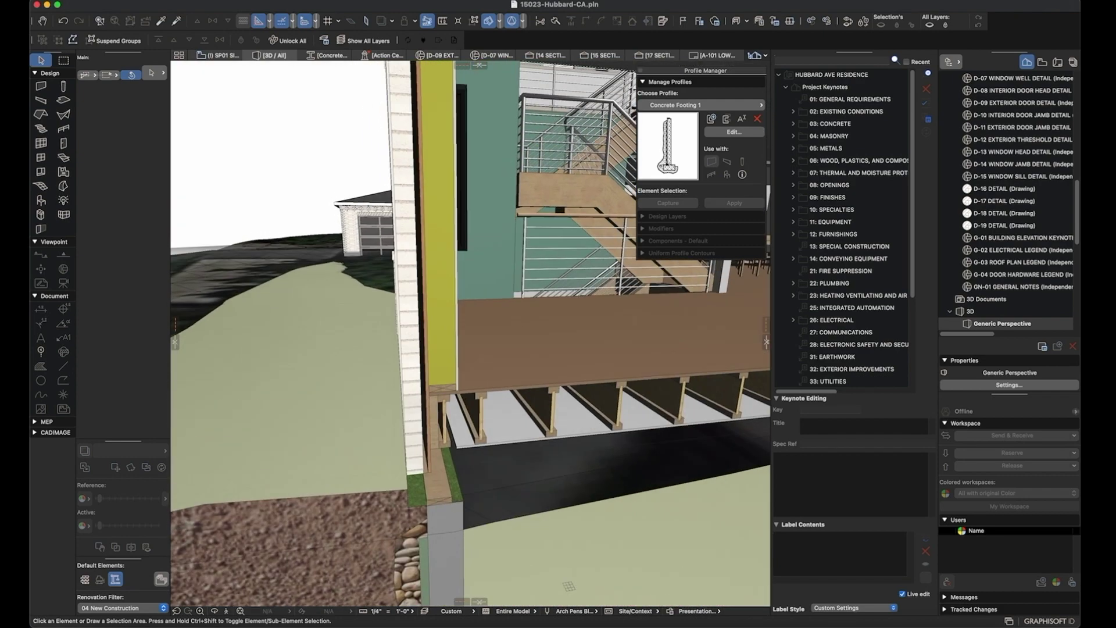
scroll(465, 360, down, 5)
middle_drag(465, 360, 463, 485)
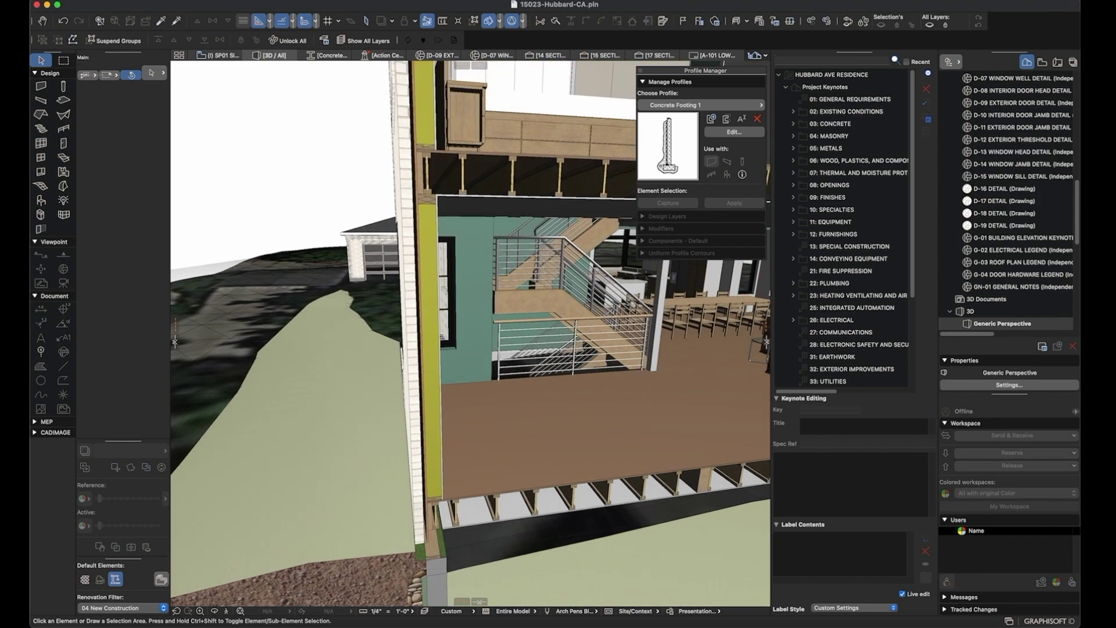
scroll(410, 232, up, 6)
scroll(411, 233, down, 4)
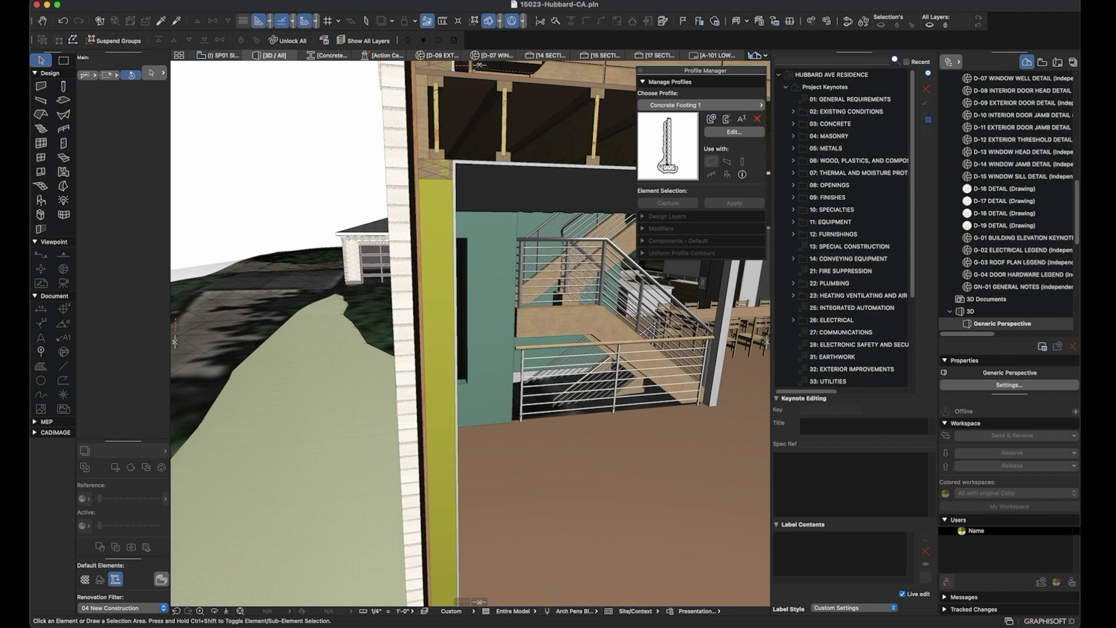
middle_drag(483, 511, 481, 326)
scroll(482, 326, down, 3)
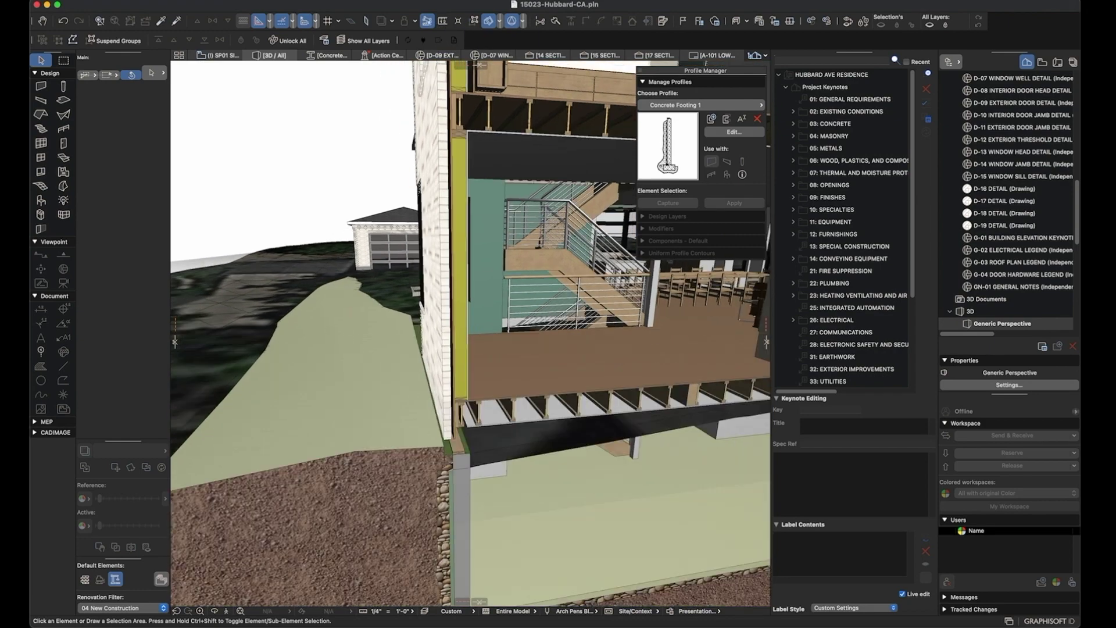
scroll(481, 407, up, 2)
middle_drag(453, 511, 393, 291)
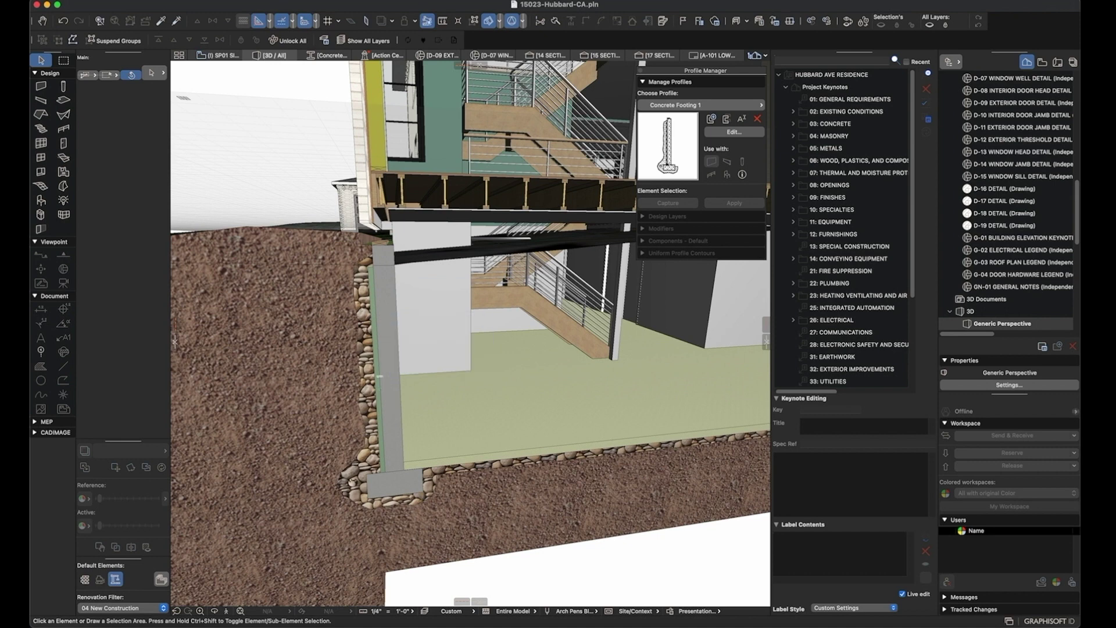
Step: Remove a subtract operation on earth mesh ME01 from the foundation wall and deselect the wall
click(352, 482)
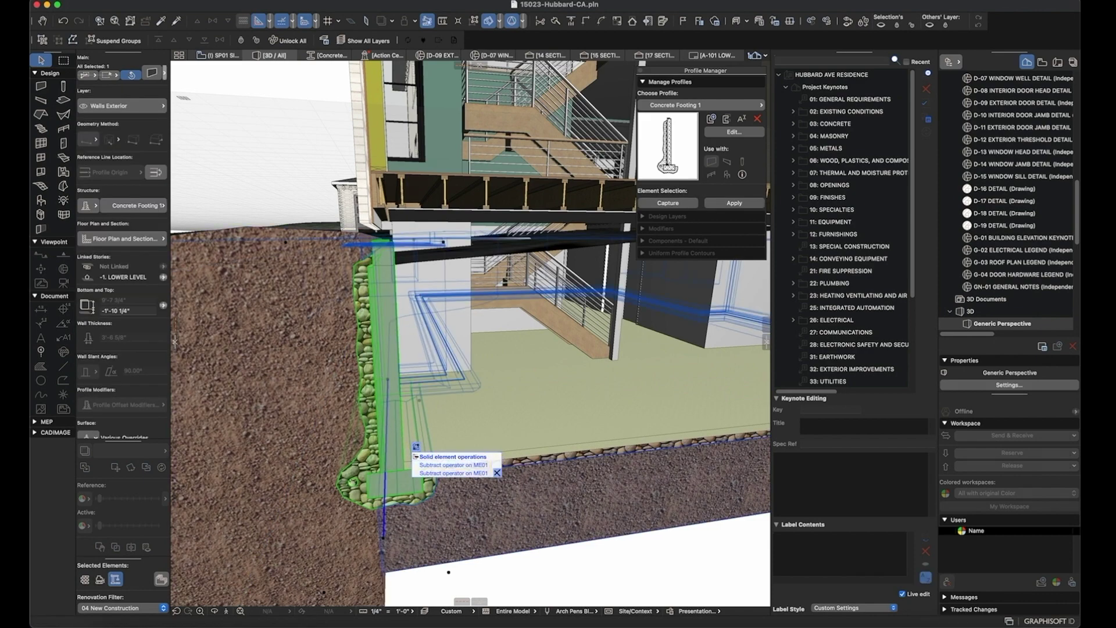
click(497, 473)
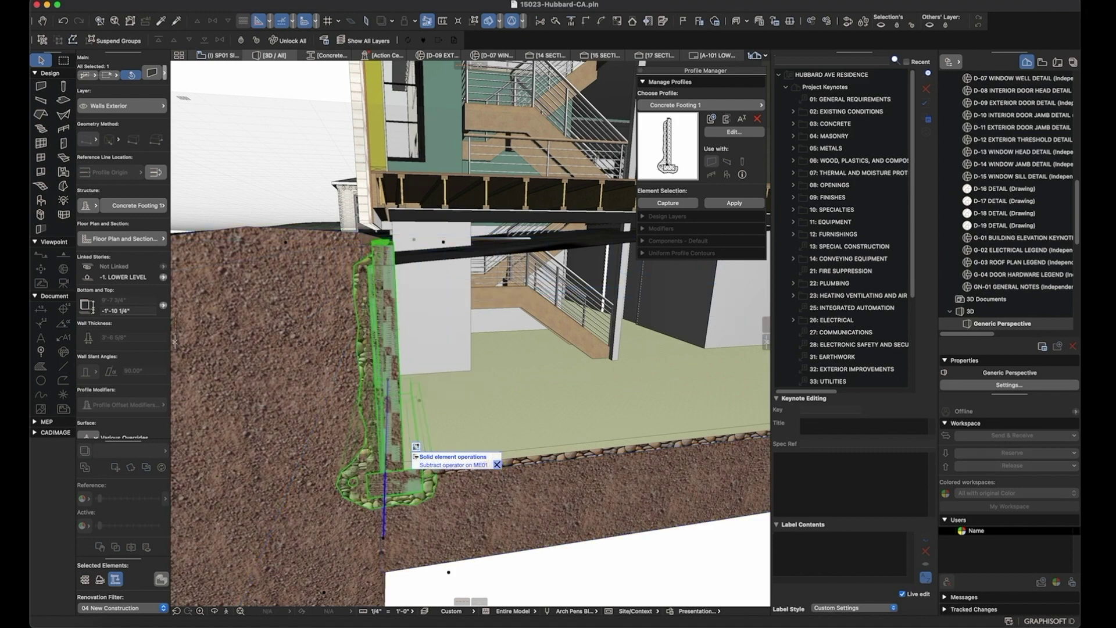
middle_drag(442, 418, 488, 361)
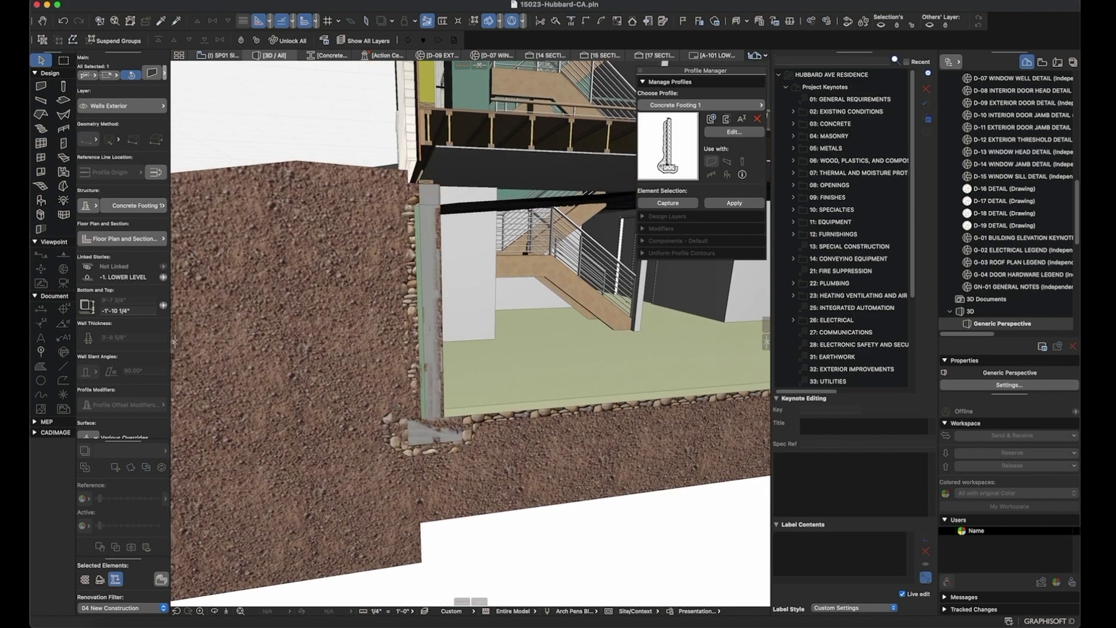
key(Escape)
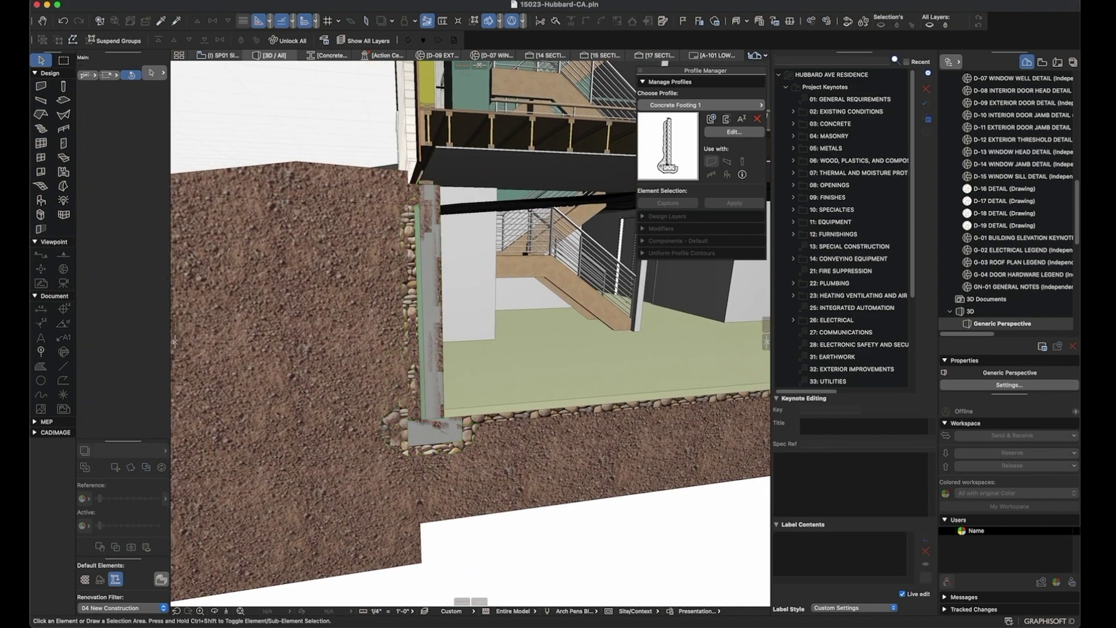
Step: Select both earth meshes beside and below the foundation wall and add them as targets for a Solid Element Operation
click(329, 197)
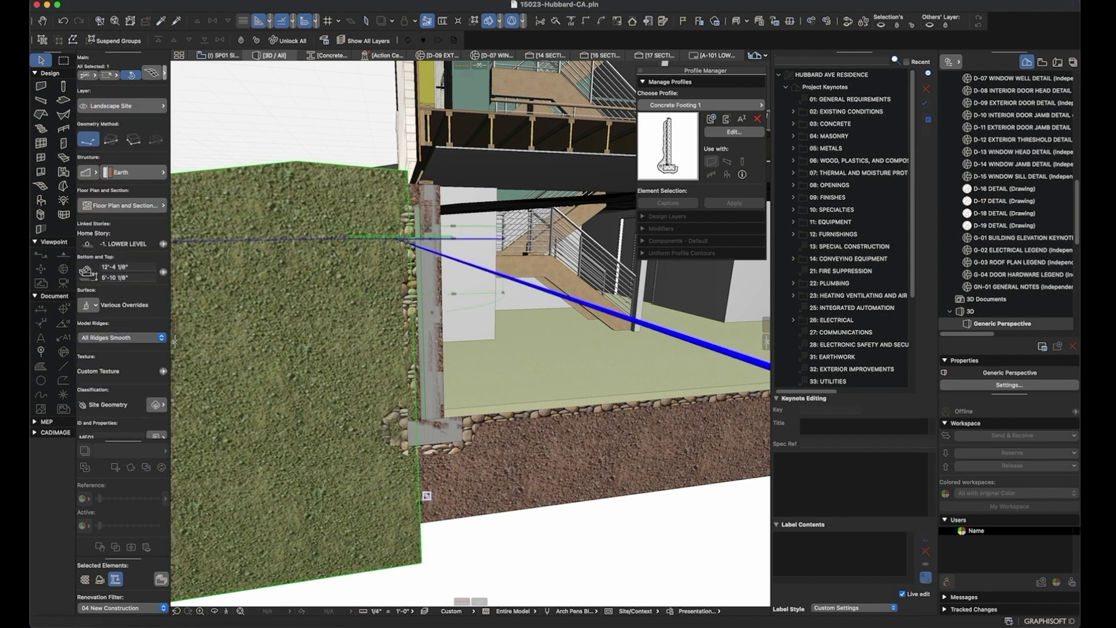
shift+click(508, 465)
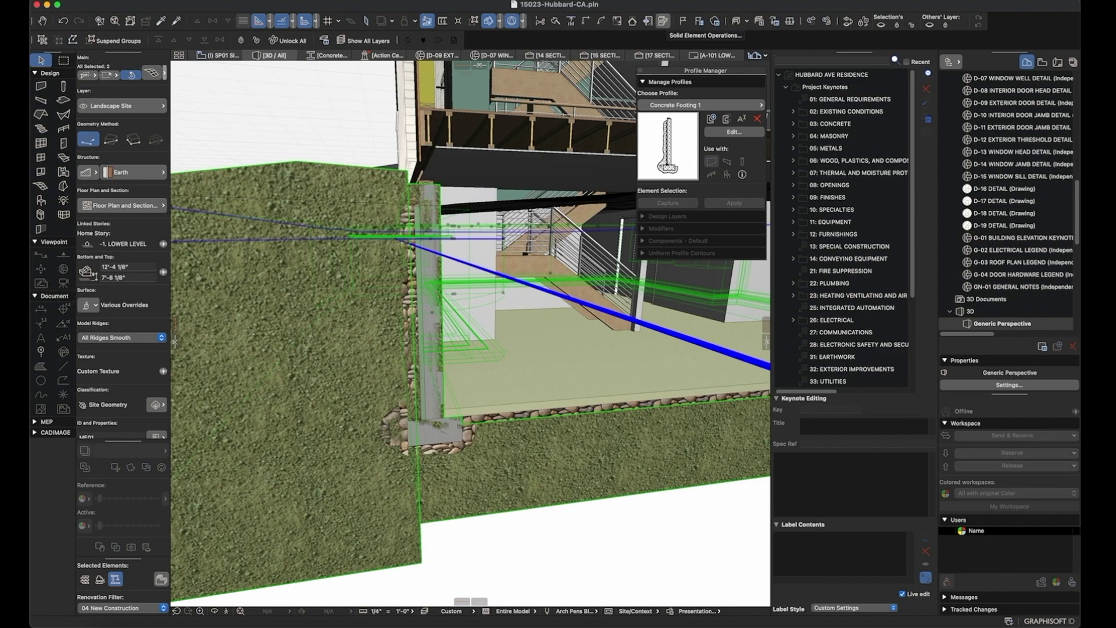
click(663, 21)
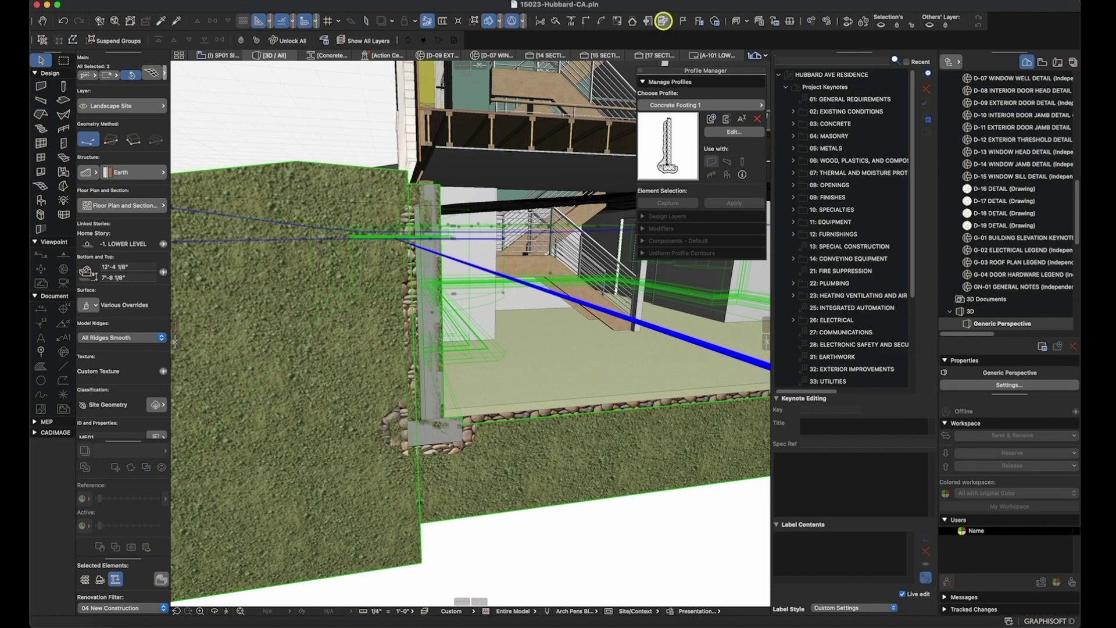
drag(430, 238, 227, 72)
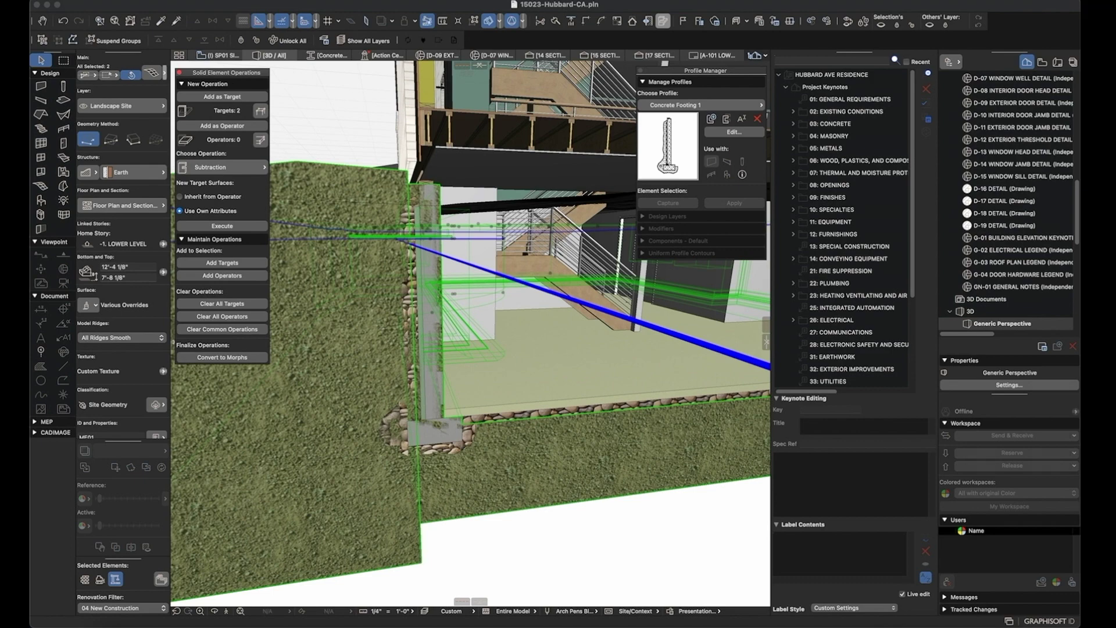
click(220, 98)
Step: Add the foundation wall as operator, execute a Subtraction from the earth meshes using their own attributes, and clear the selection
click(434, 444)
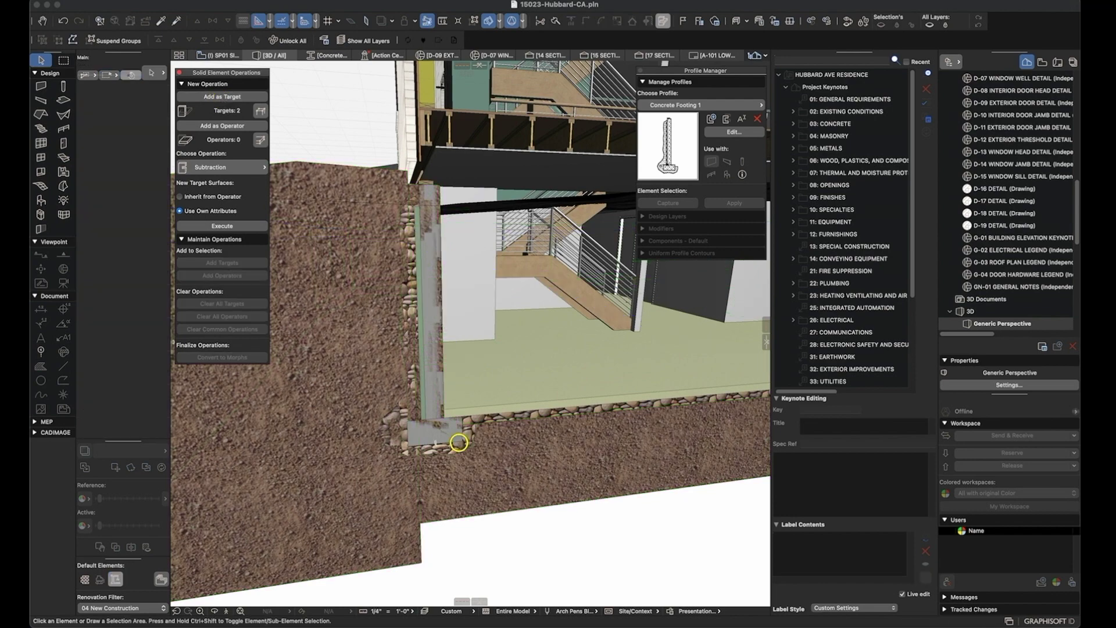
click(231, 126)
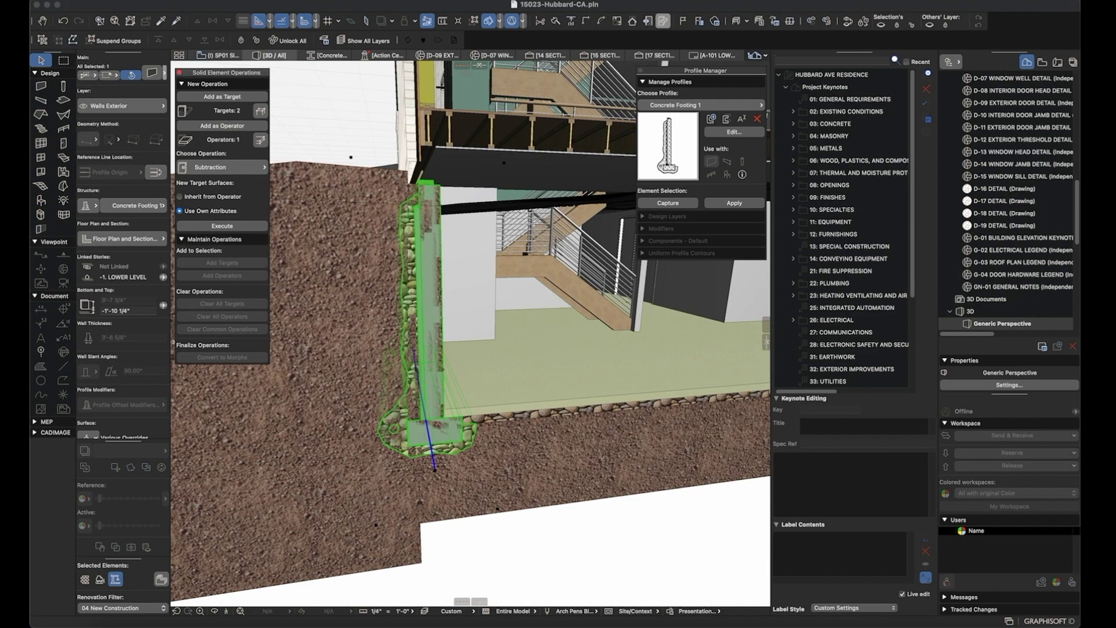
click(240, 167)
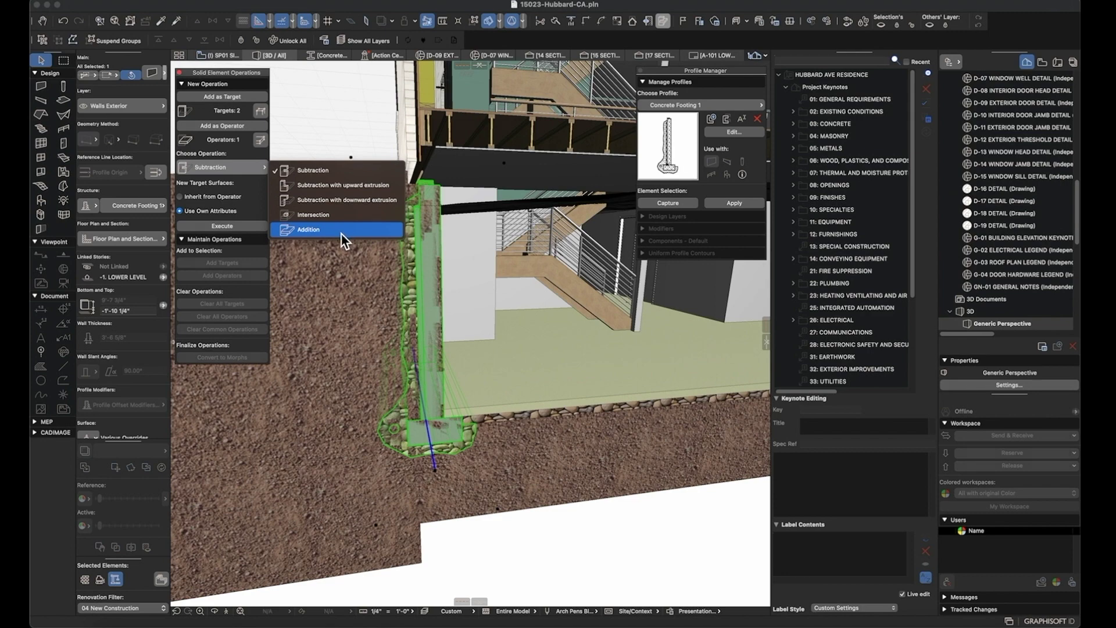
click(248, 169)
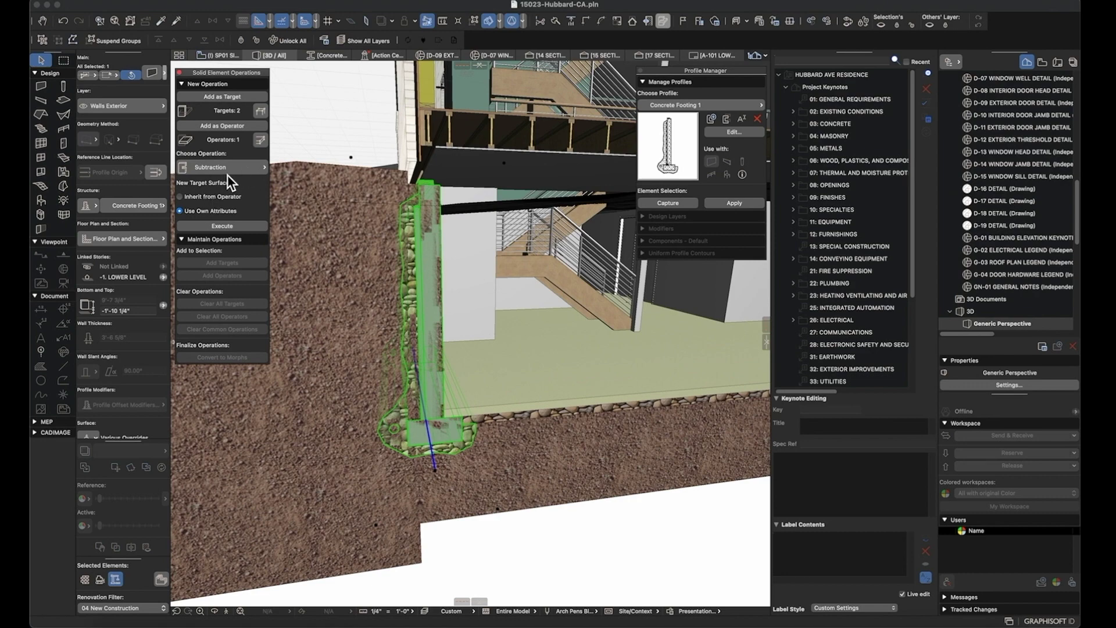
click(235, 226)
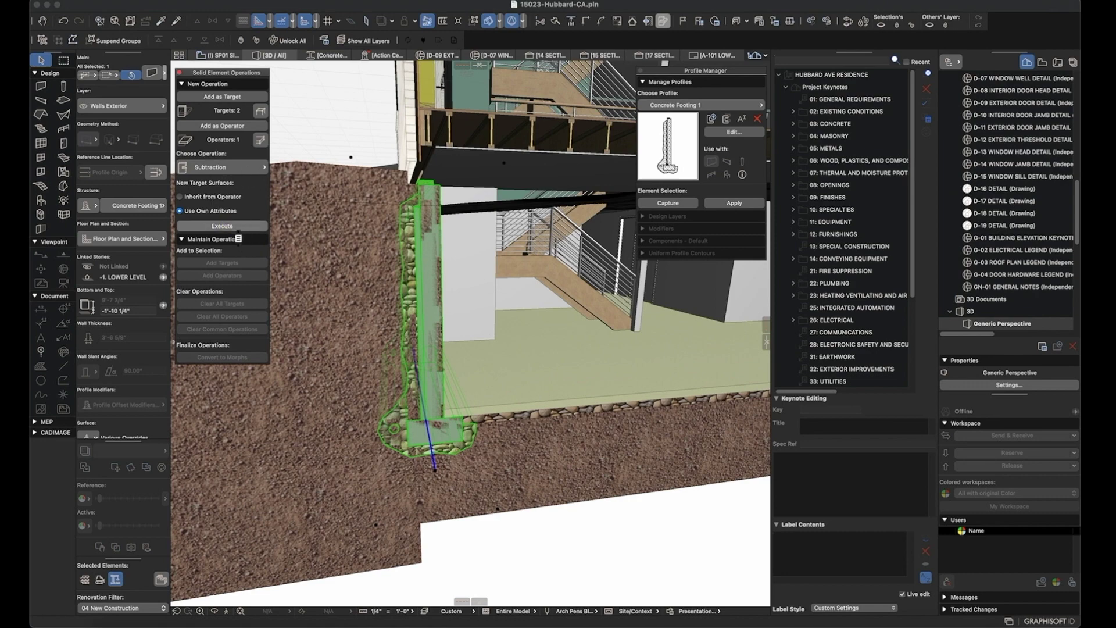
click(386, 255)
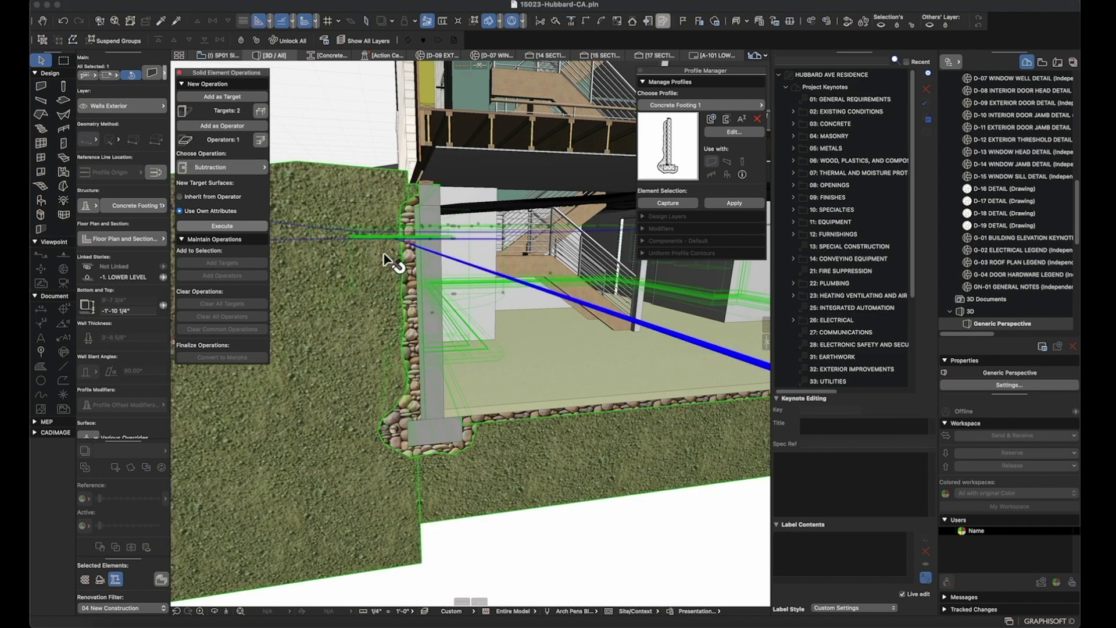
click(340, 143)
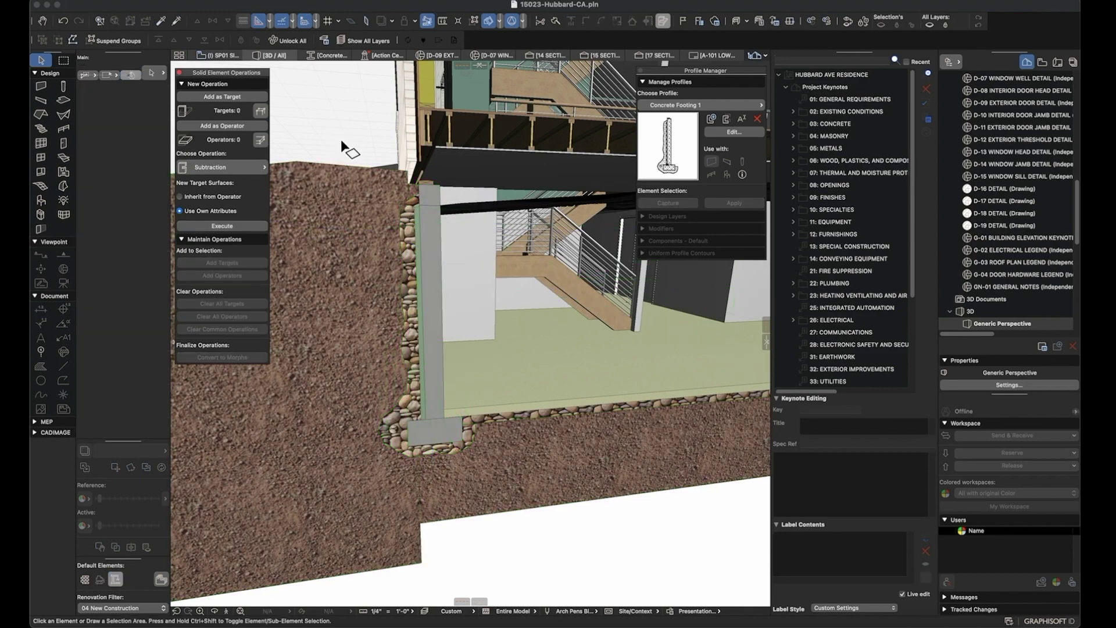
Step: Examine the foundation wall as a single profile element spanning stem wall, footing and gravel against the cut soil
click(429, 238)
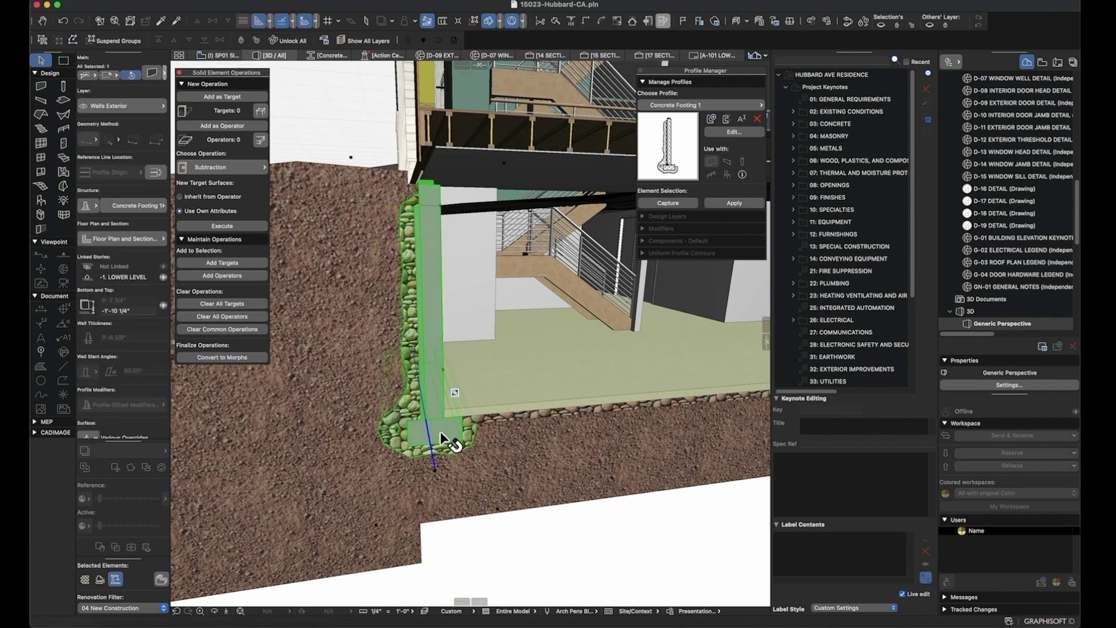
key(Escape)
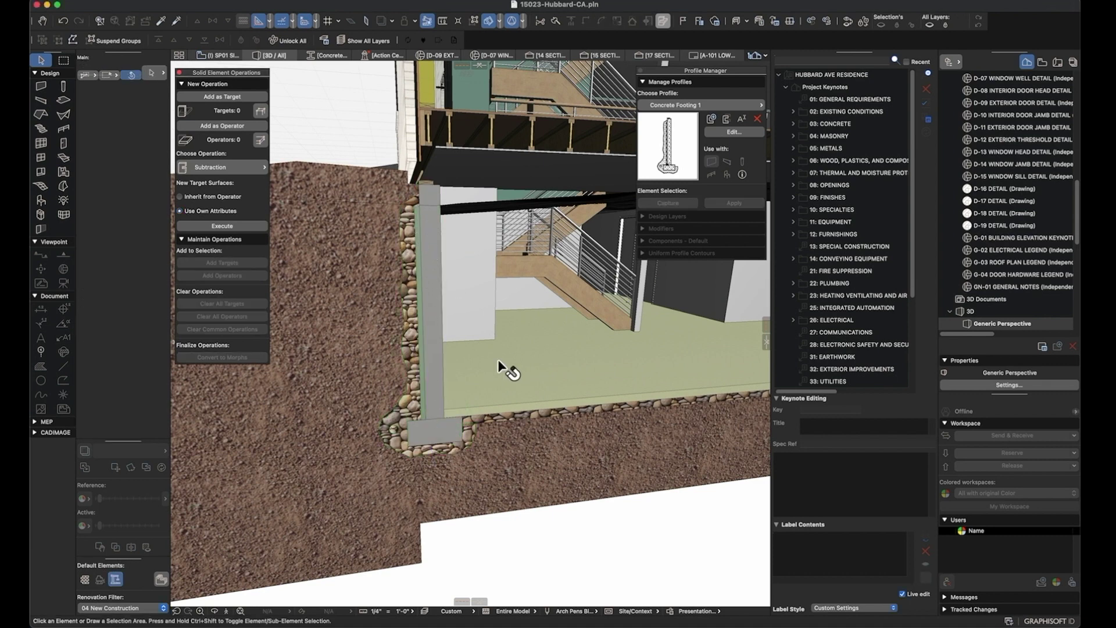
mouse_move(498, 359)
click(437, 273)
drag(438, 272, 445, 420)
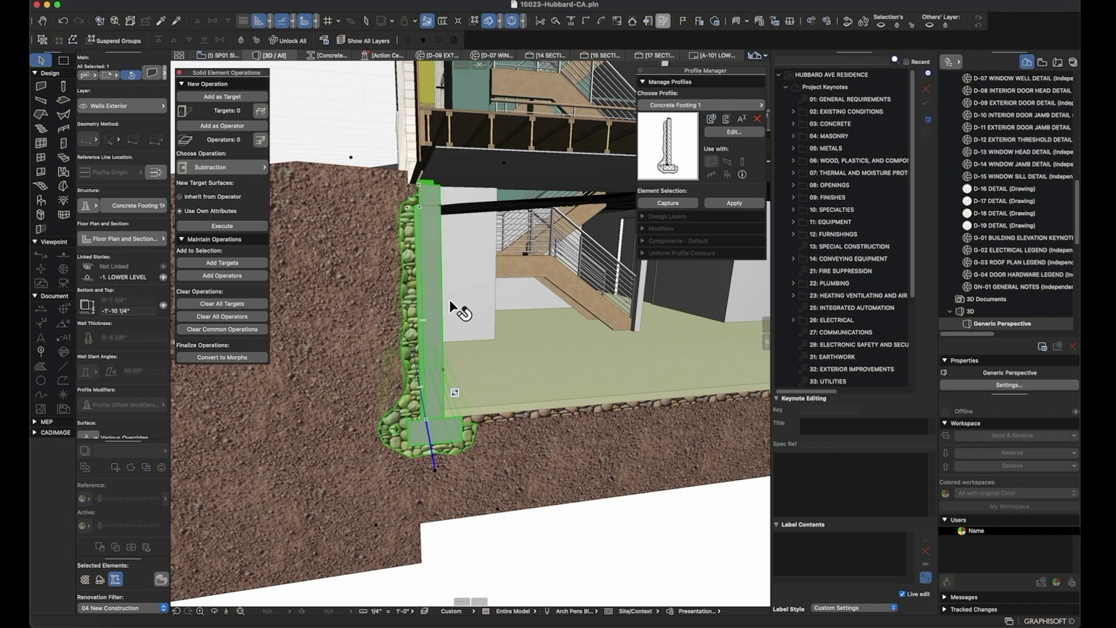
key(Escape)
scroll(448, 359, down, 5)
middle_drag(590, 375, 609, 378)
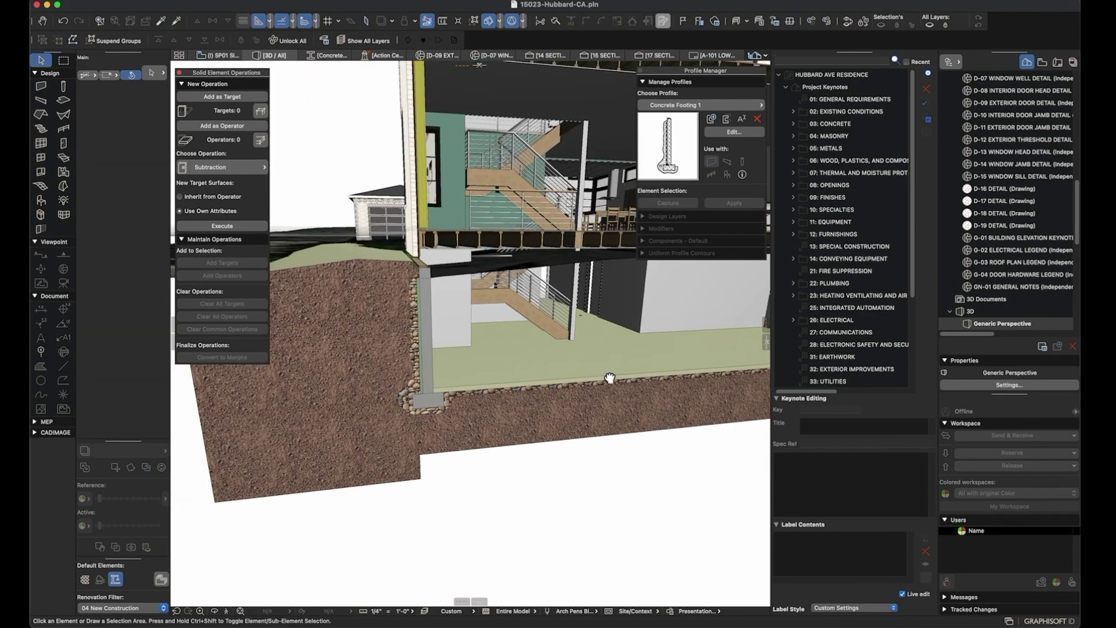
Step: Inspect the foundation on the opposite side of the basement, checking its footing and wall as separate elements
scroll(590, 378, up, 10)
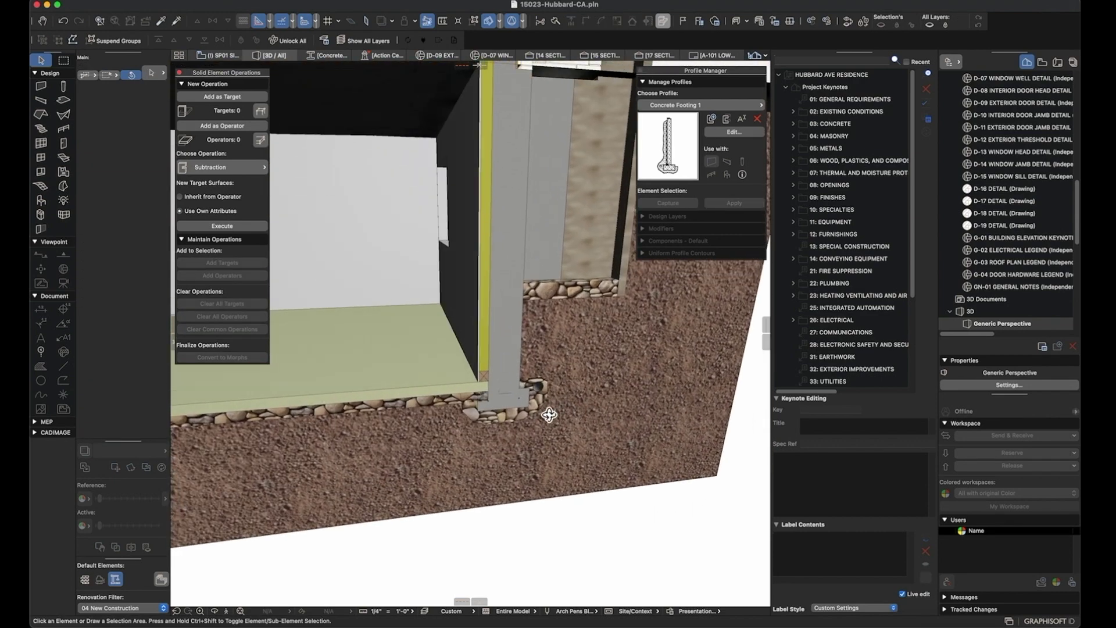
scroll(549, 414, up, 2)
click(545, 404)
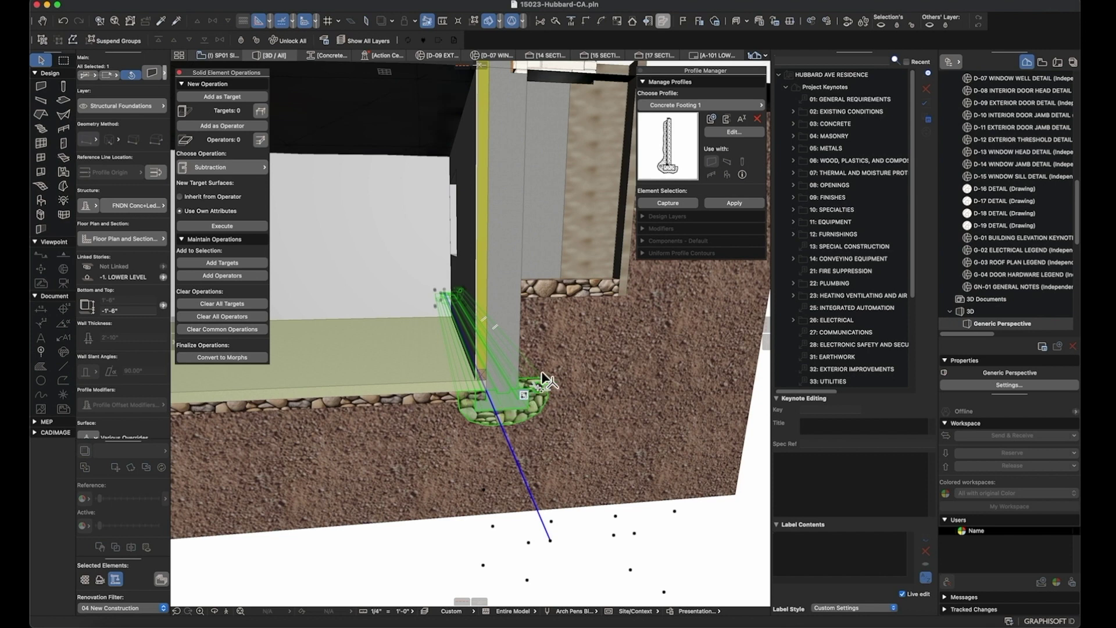
click(502, 274)
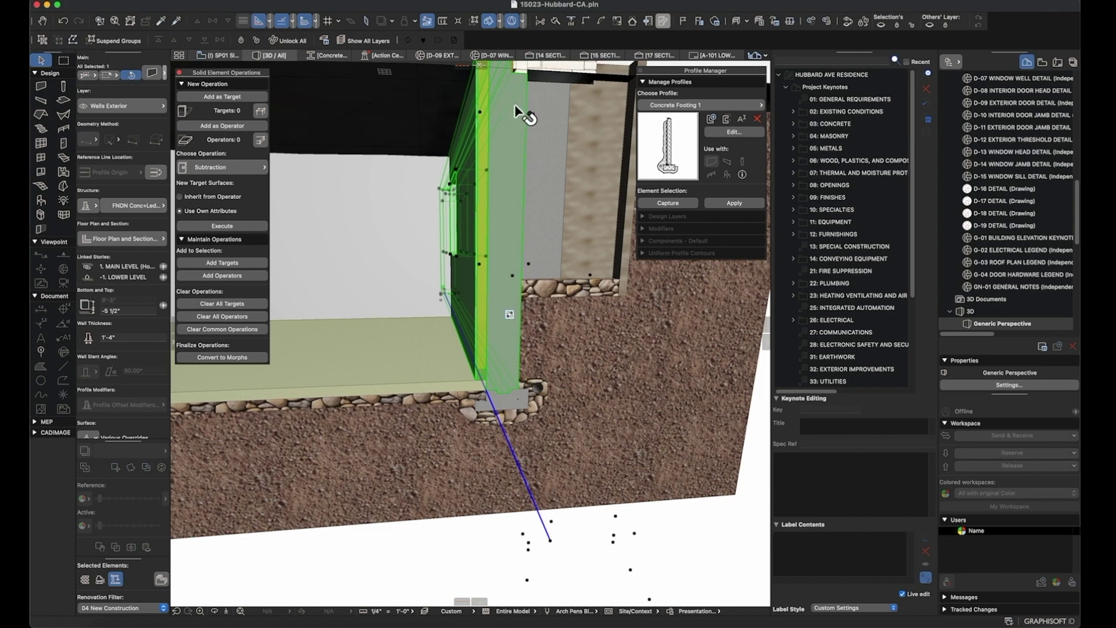
scroll(523, 110, down, 3)
scroll(520, 172, up, 3)
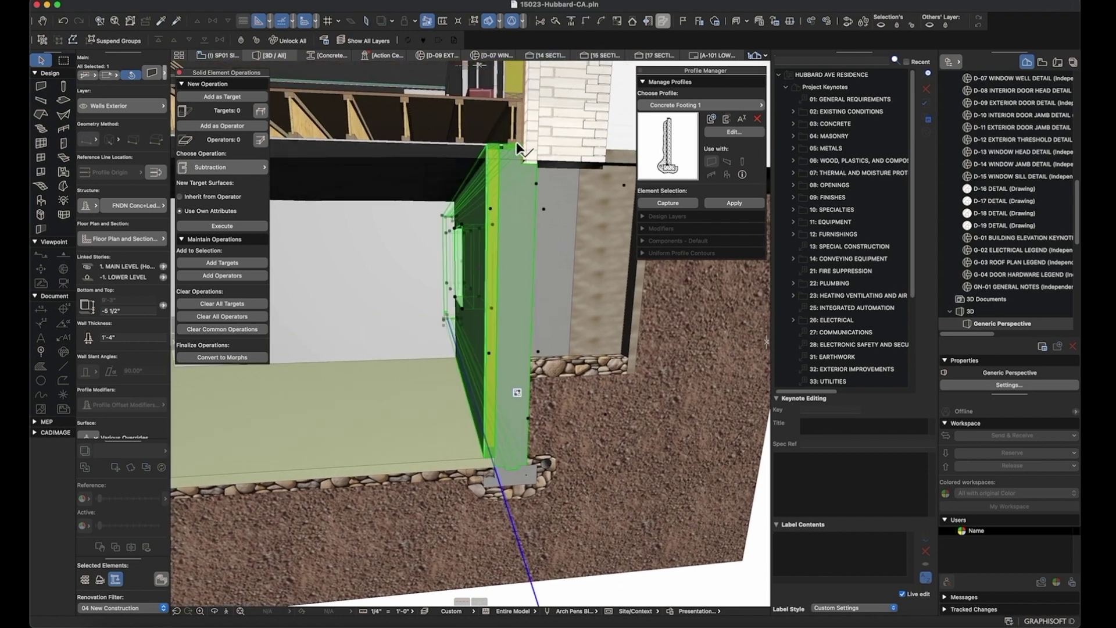
key(Escape)
mouse_move(532, 291)
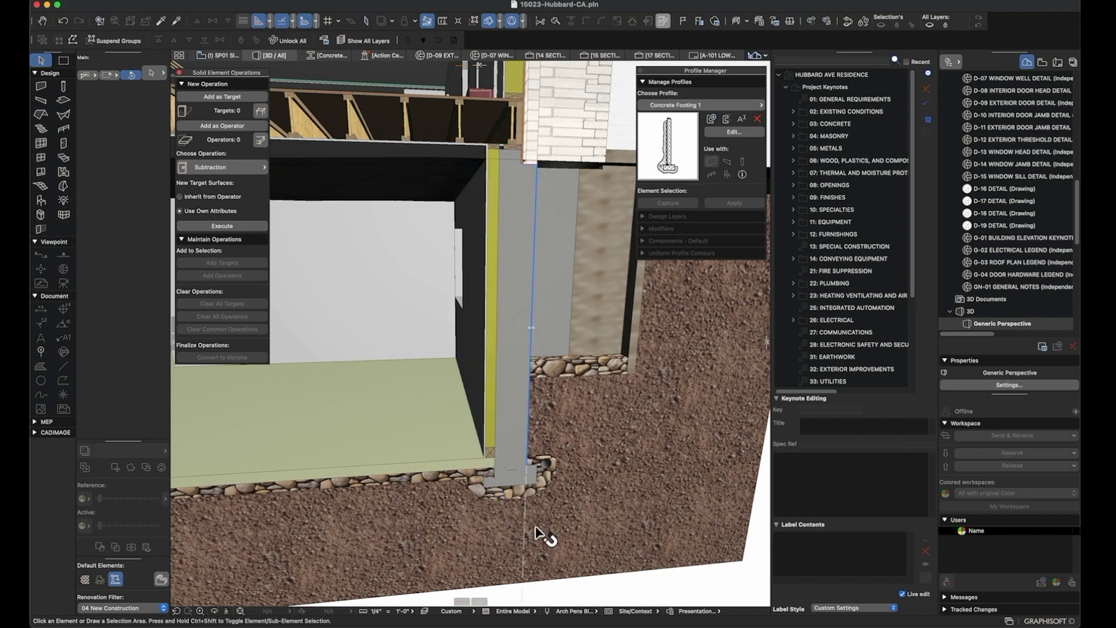
click(514, 479)
mouse_move(511, 476)
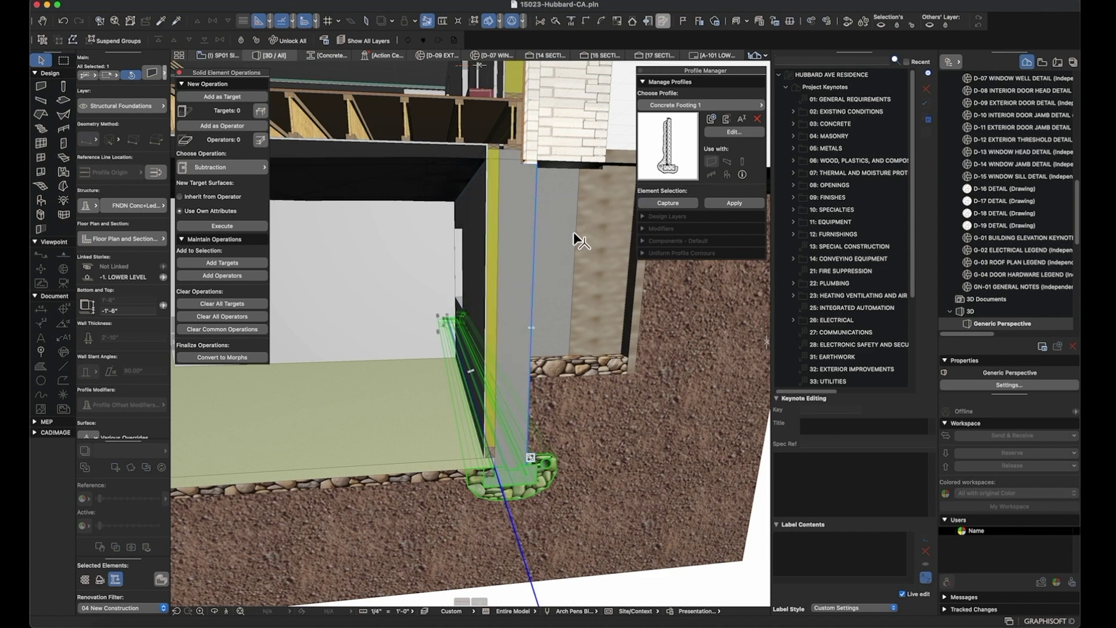
Step: Open the Concrete Footing 1 profile for editing and bring the whole section into view
click(742, 134)
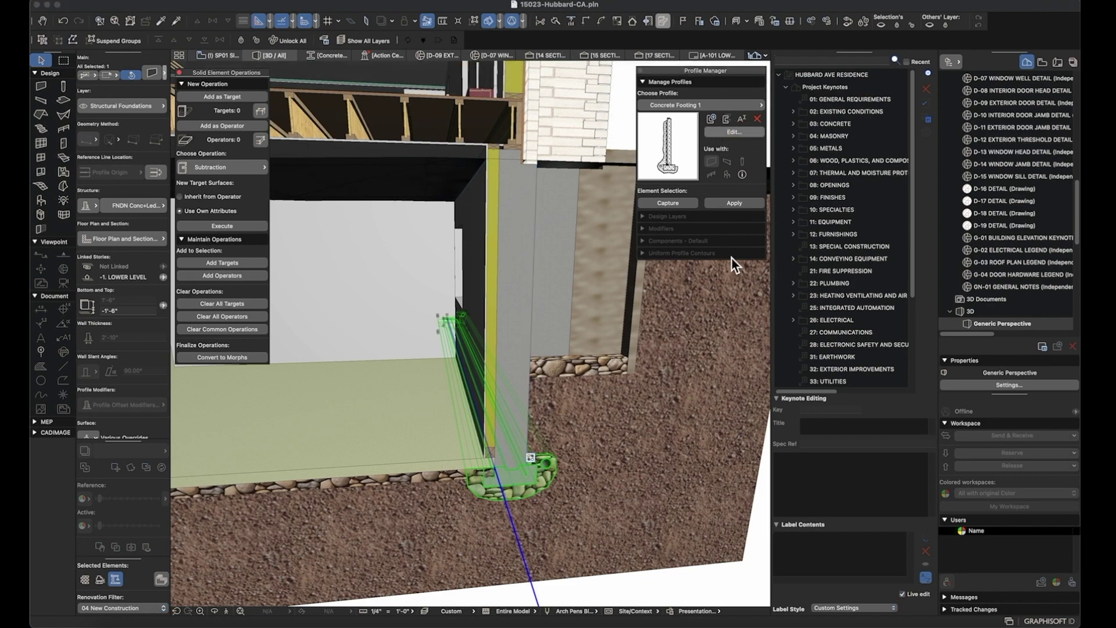
scroll(527, 249, down, 5)
middle_drag(535, 226, 463, 300)
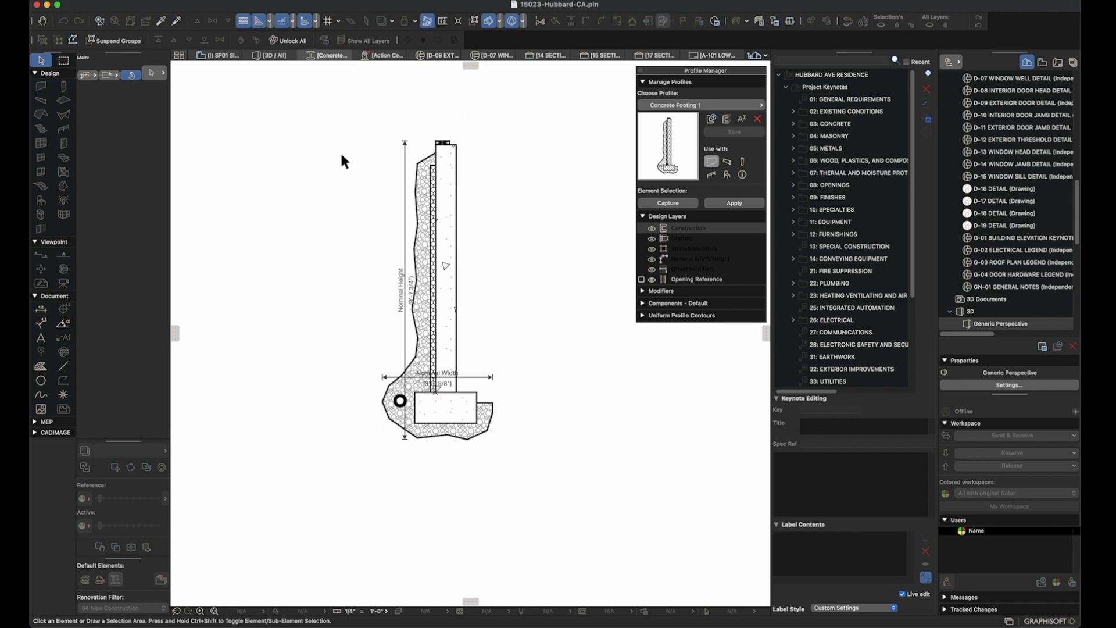